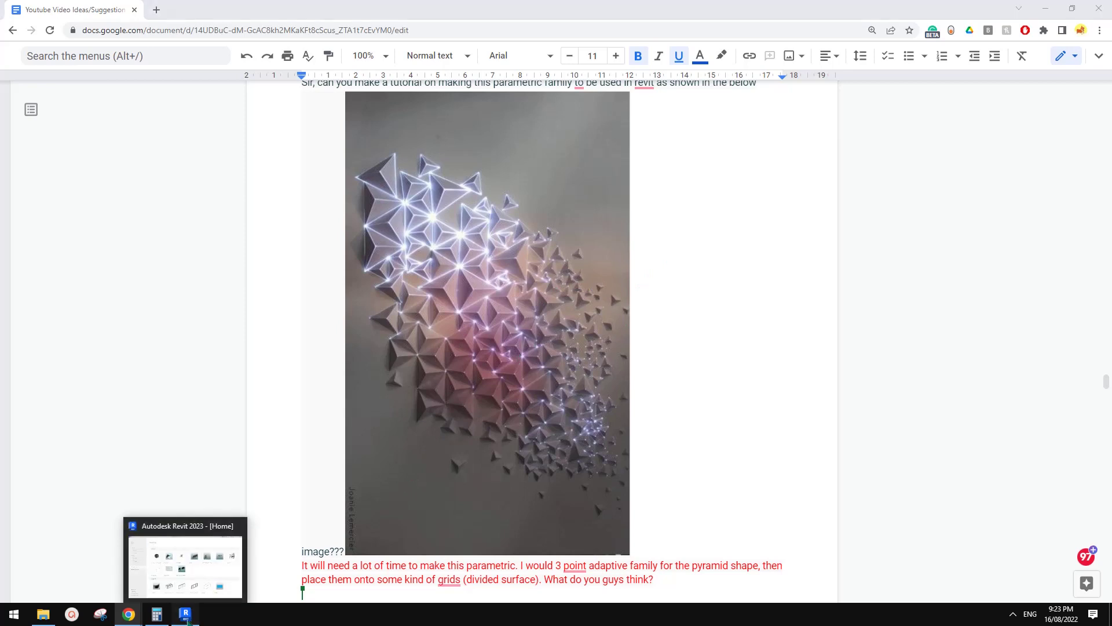
Switch to Revit and create a new family from the Metric Generic Model Adaptive template.
{"action": "left_click", "coordinate": [188, 620]}
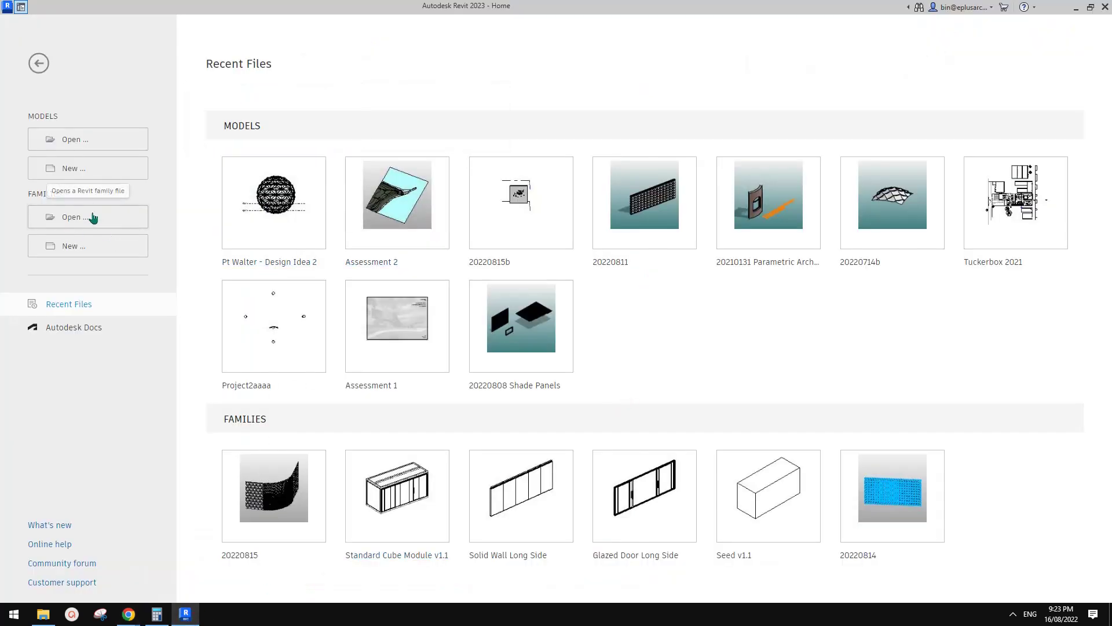
{"action": "left_click", "coordinate": [105, 246]}
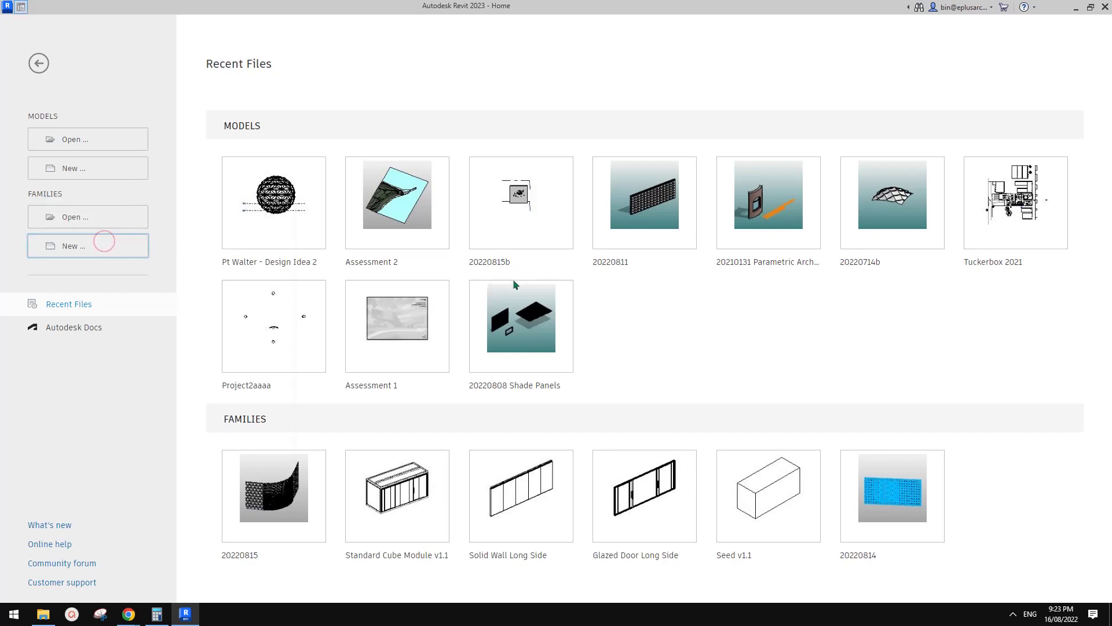
{"action": "left_click", "coordinate": [635, 288]}
{"action": "left_click", "coordinate": [632, 315]}
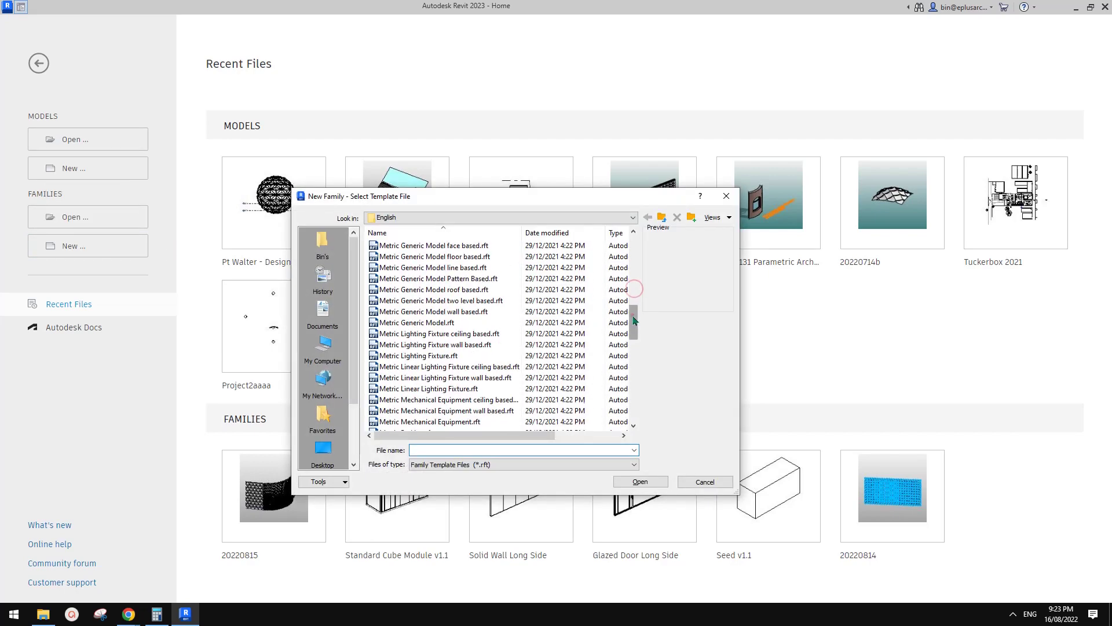
{"action": "scroll", "coordinate": [481, 291], "scroll_direction": "up", "scroll_amount": 3}
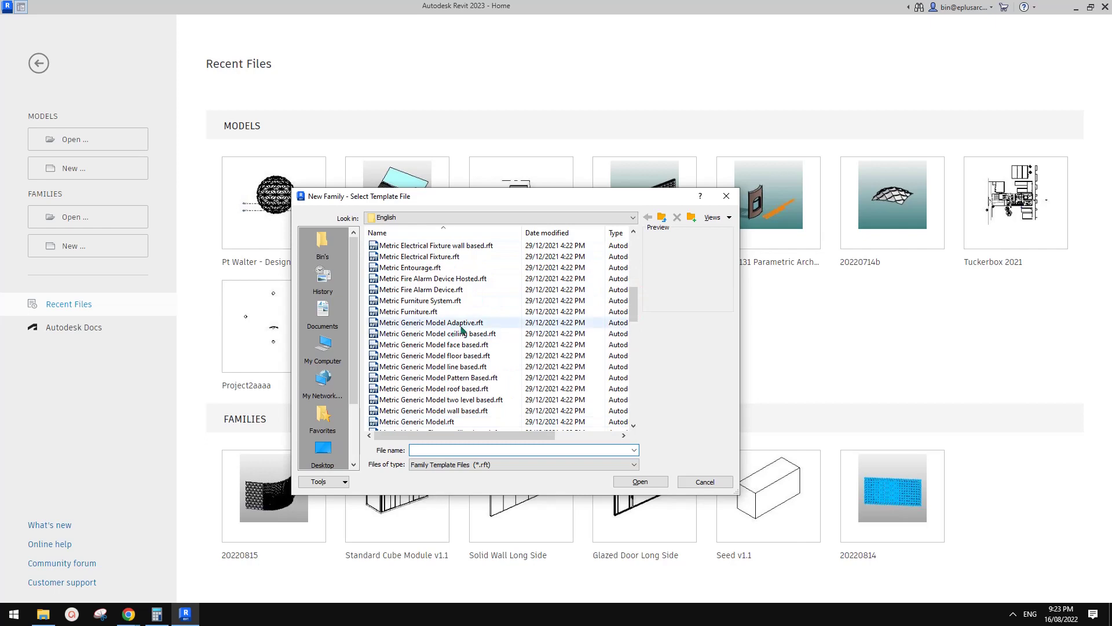
{"action": "left_click", "coordinate": [454, 322]}
{"action": "left_click", "coordinate": [640, 482]}
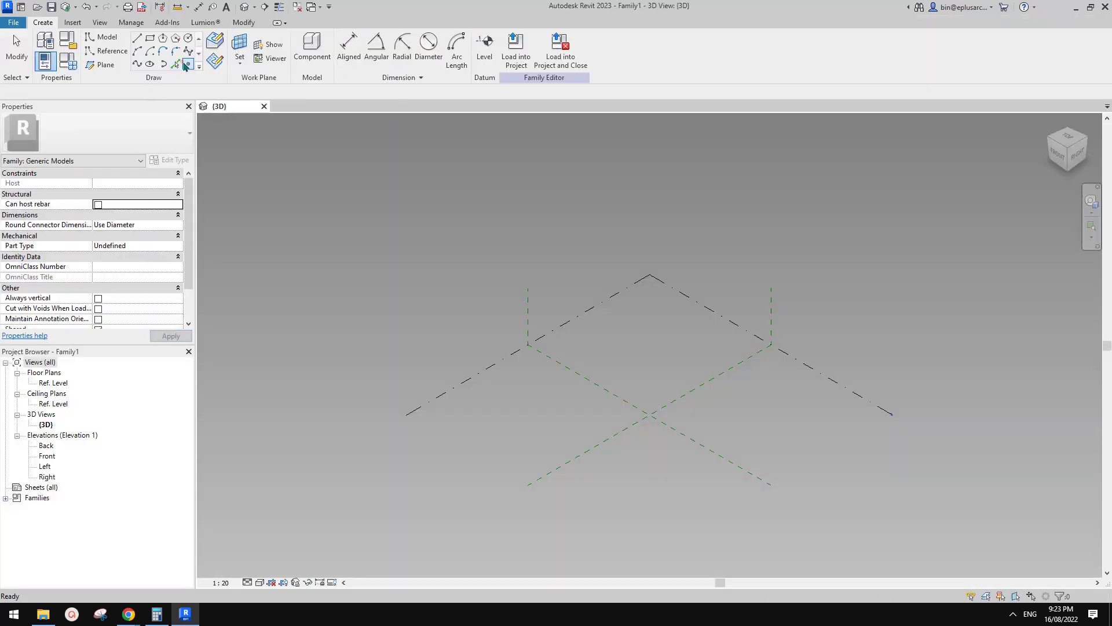
Place three reference points in a triangle around the reference plane intersection and make them adaptive.
{"action": "left_click", "coordinate": [187, 64]}
{"action": "left_click", "coordinate": [689, 427]}
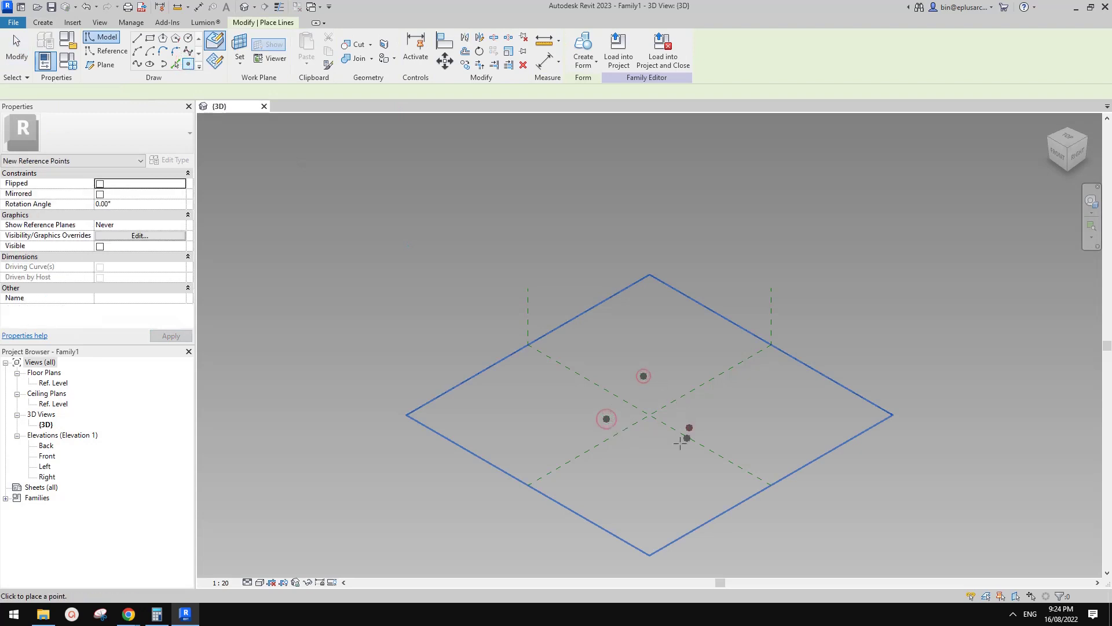
{"action": "key", "text": "Escape"}
{"action": "key", "text": "Escape"}
{"action": "left_click_drag", "start_coordinate": [581, 346], "coordinate": [729, 480]}
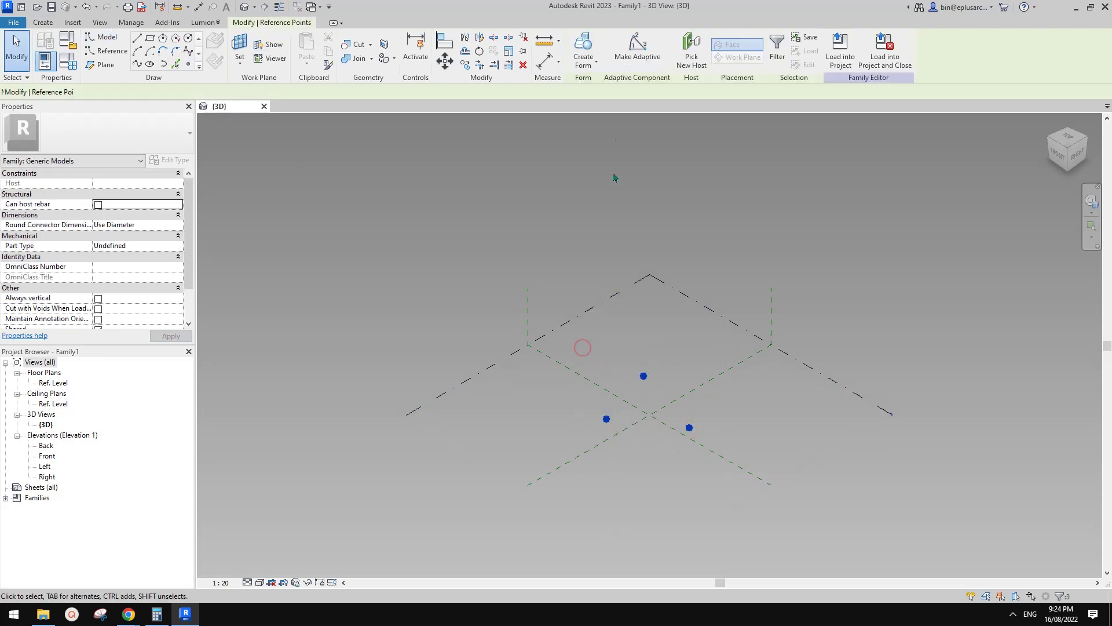
{"action": "left_click", "coordinate": [637, 46]}
Connect adaptive points 1, 2 and 3 pairwise with splines through points, forming a closed triangle.
{"action": "left_click_drag", "start_coordinate": [549, 326], "coordinate": [643, 453]}
{"action": "left_click", "coordinate": [138, 63]}
{"action": "left_click_drag", "start_coordinate": [597, 305], "coordinate": [788, 519]}
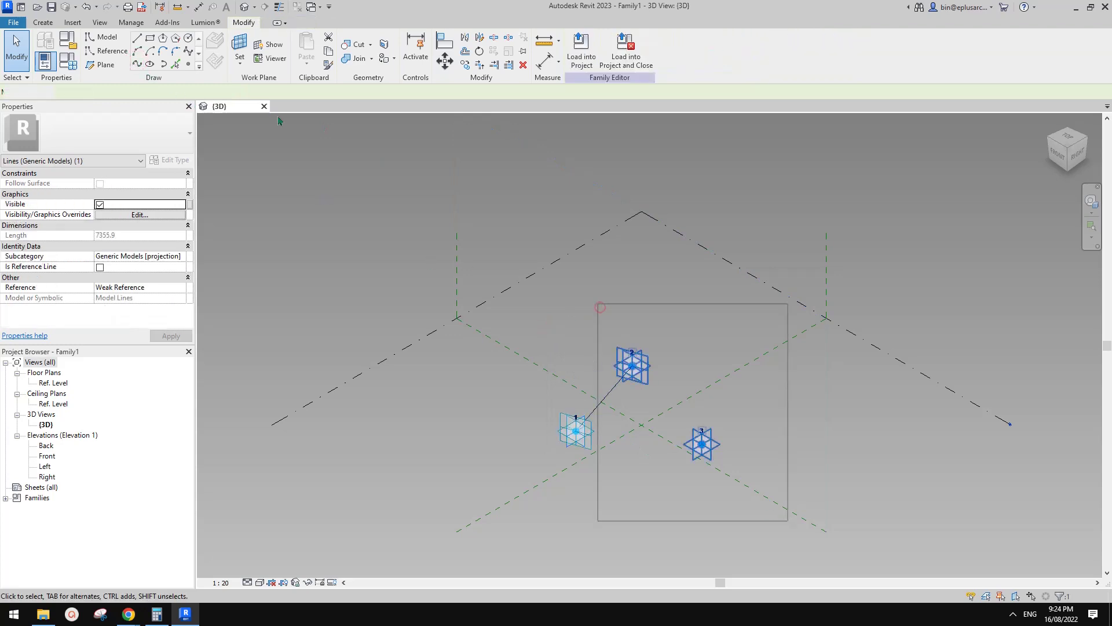
{"action": "left_click", "coordinate": [139, 64]}
{"action": "left_click_drag", "start_coordinate": [746, 472], "coordinate": [522, 405]}
{"action": "left_click", "coordinate": [137, 62]}
{"action": "left_click", "coordinate": [1005, 290]}
Convert the chain of three triangle edges from model lines to reference lines.
{"action": "key", "text": "Tab"}
{"action": "left_click", "coordinate": [655, 391]}
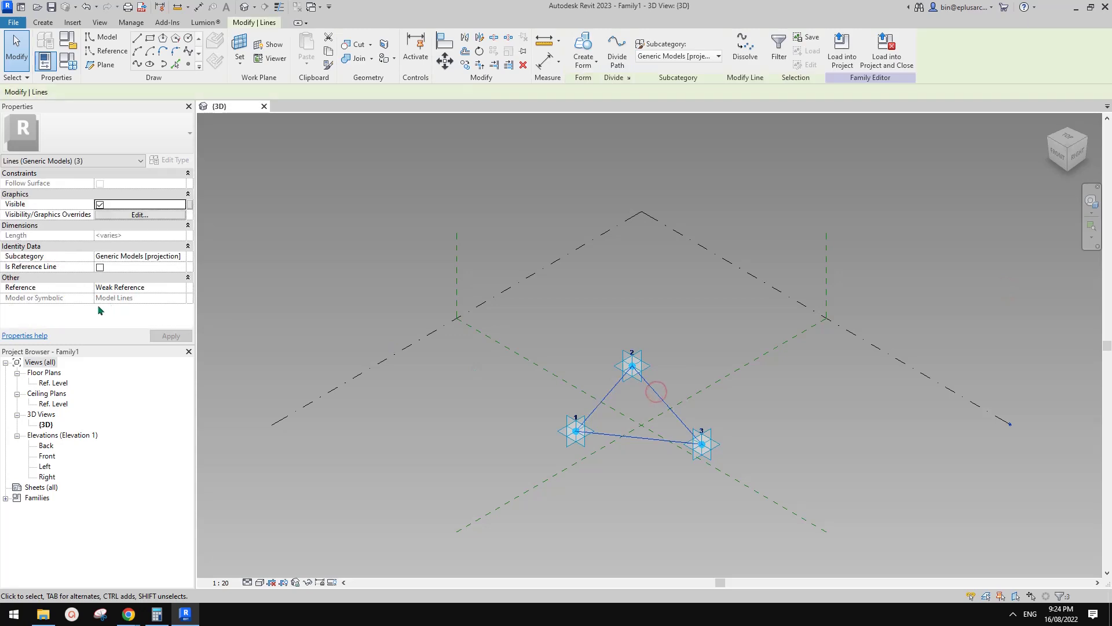
{"action": "left_click", "coordinate": [99, 267]}
Place a reference point, drawn on face, at the midpoint of the edge between adaptive points 2 and 3.
{"action": "mouse_move", "coordinate": [657, 301]}
{"action": "middle_mouse_down"}
{"action": "mouse_move", "coordinate": [610, 304]}
{"action": "mouse_move", "coordinate": [536, 348]}
{"action": "middle_mouse_up"}
{"action": "scroll", "coordinate": [609, 314], "scroll_direction": "up", "scroll_amount": 2}
{"action": "left_click", "coordinate": [188, 67]}
{"action": "left_click", "coordinate": [216, 42]}
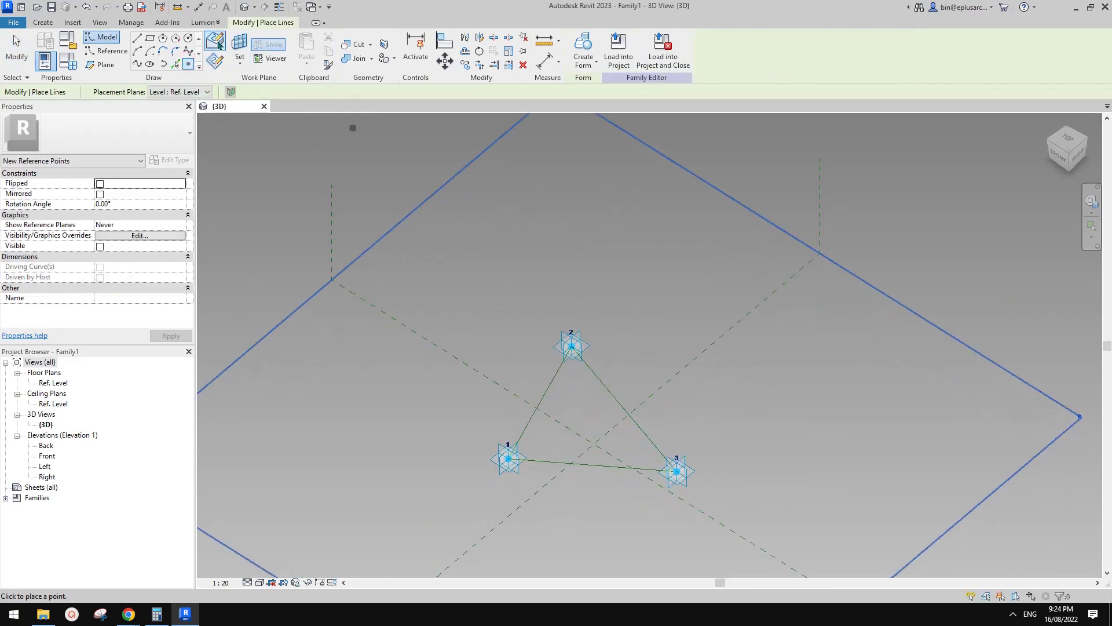
{"action": "left_click", "coordinate": [624, 409]}
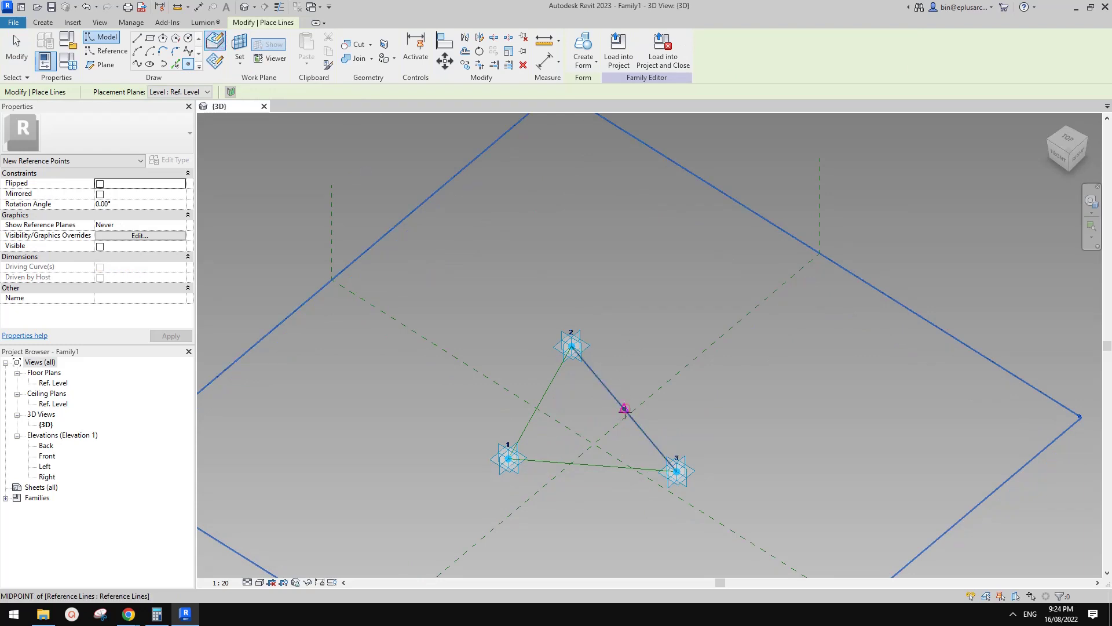
{"action": "key", "text": "Escape"}
Connect adaptive point 1 to the midpoint of the opposite edge with a spline through points.
{"action": "left_click", "coordinate": [510, 464]}
{"action": "left_click", "coordinate": [624, 408], "text": "ctrl"}
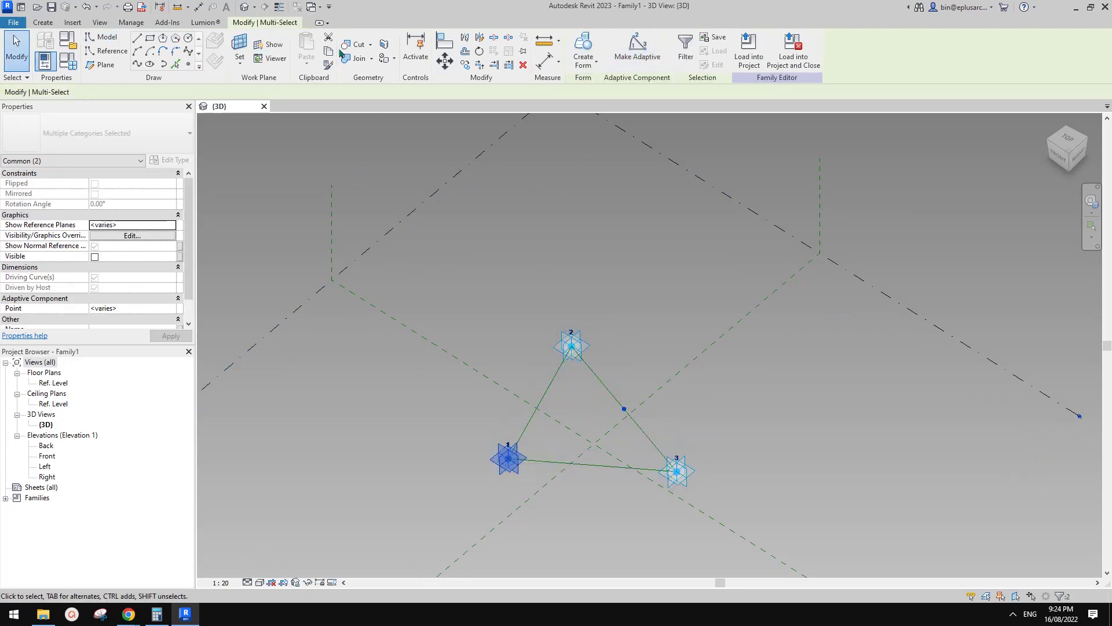
{"action": "left_click", "coordinate": [138, 65]}
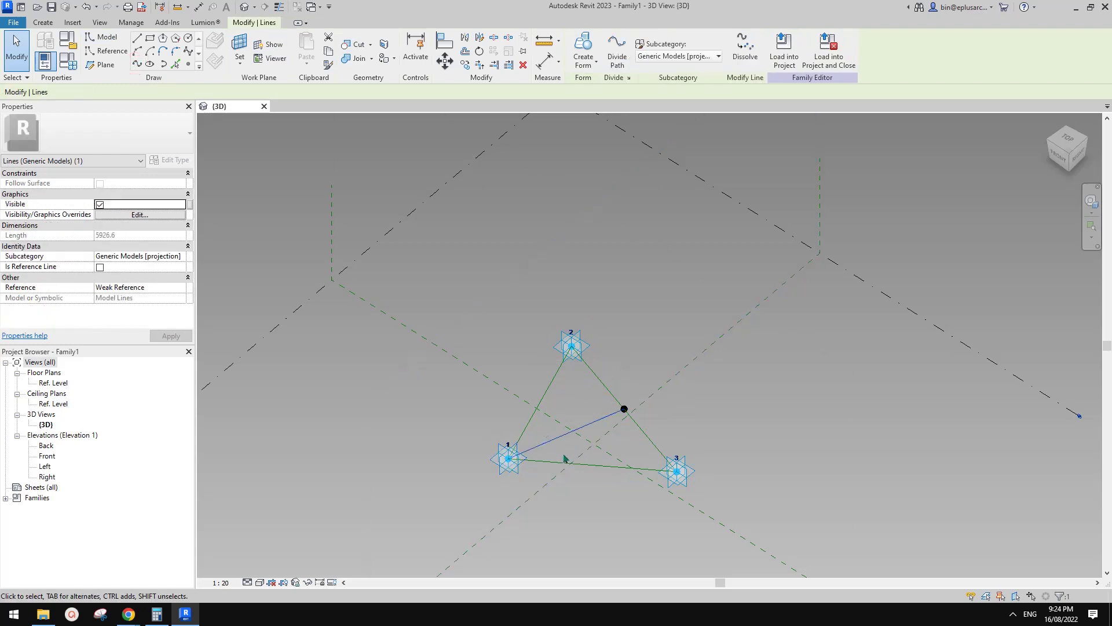
{"action": "scroll", "coordinate": [587, 438], "scroll_direction": "up", "scroll_amount": 2}
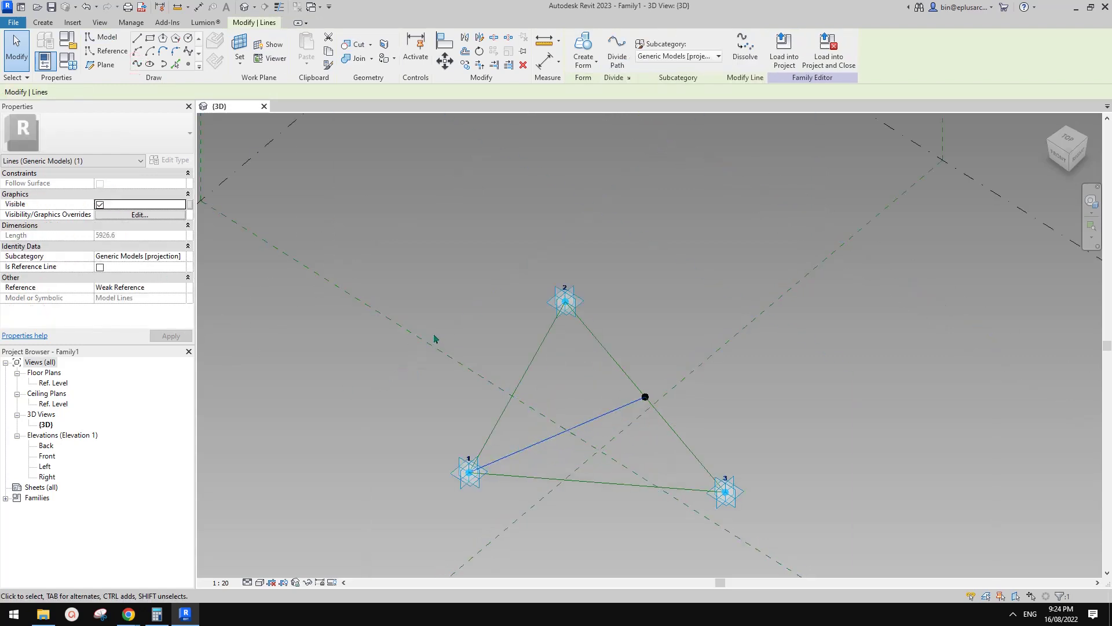
{"action": "middle_click_drag", "start_coordinate": [523, 367], "coordinate": [504, 343]}
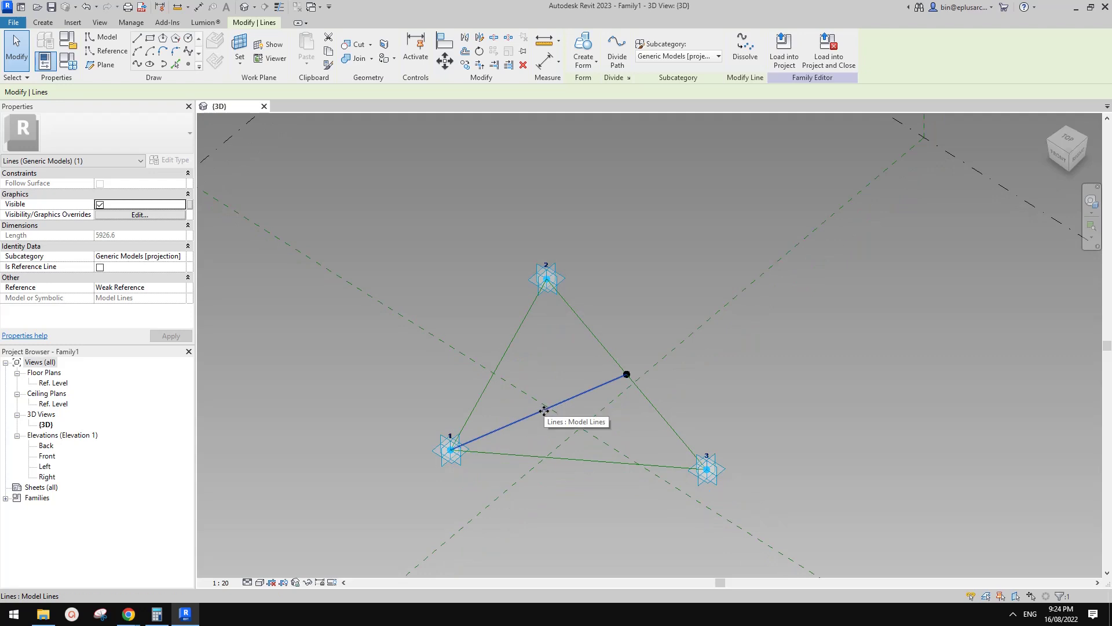
Place a point at the midpoint of edge 1–2 and connect it to adaptive point 3 with a spline.
{"action": "left_click", "coordinate": [189, 63]}
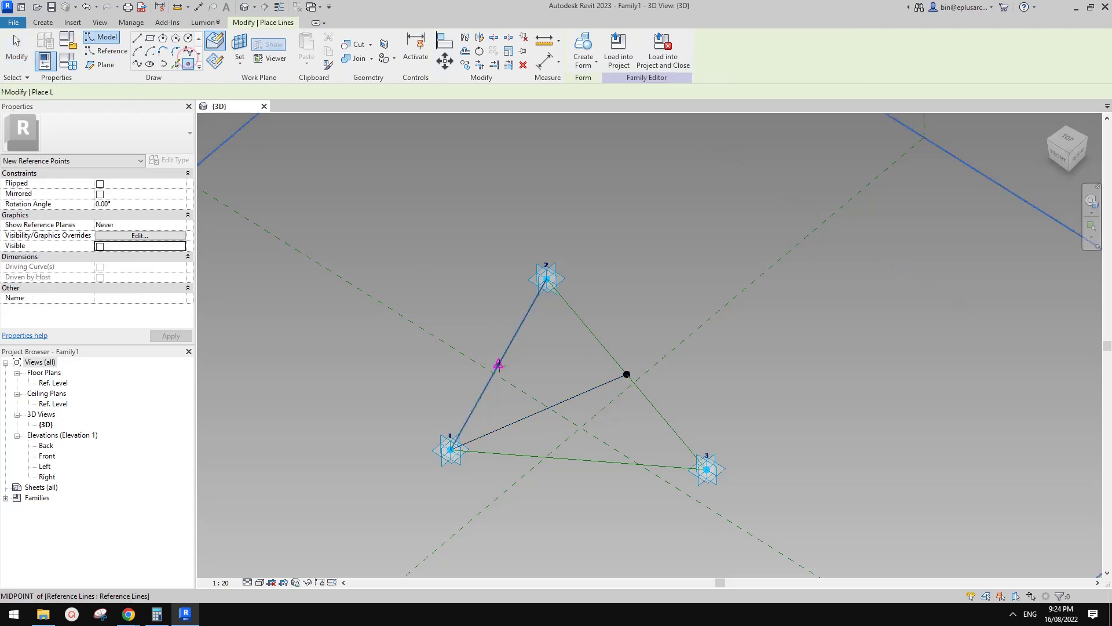
{"action": "key", "text": "Escape"}
{"action": "left_click_drag", "start_coordinate": [483, 346], "coordinate": [516, 380]}
{"action": "left_click", "coordinate": [717, 471], "text": "ctrl"}
{"action": "left_click", "coordinate": [136, 64]}
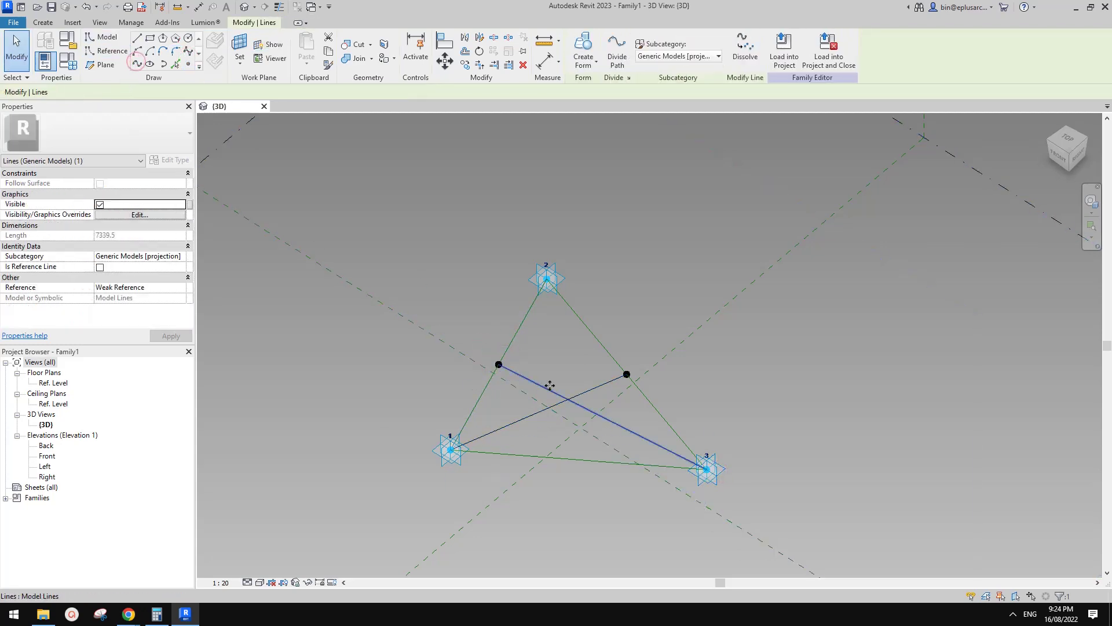
Convert both median lines inside the triangle to reference lines.
{"action": "left_click", "coordinate": [597, 388], "text": "ctrl"}
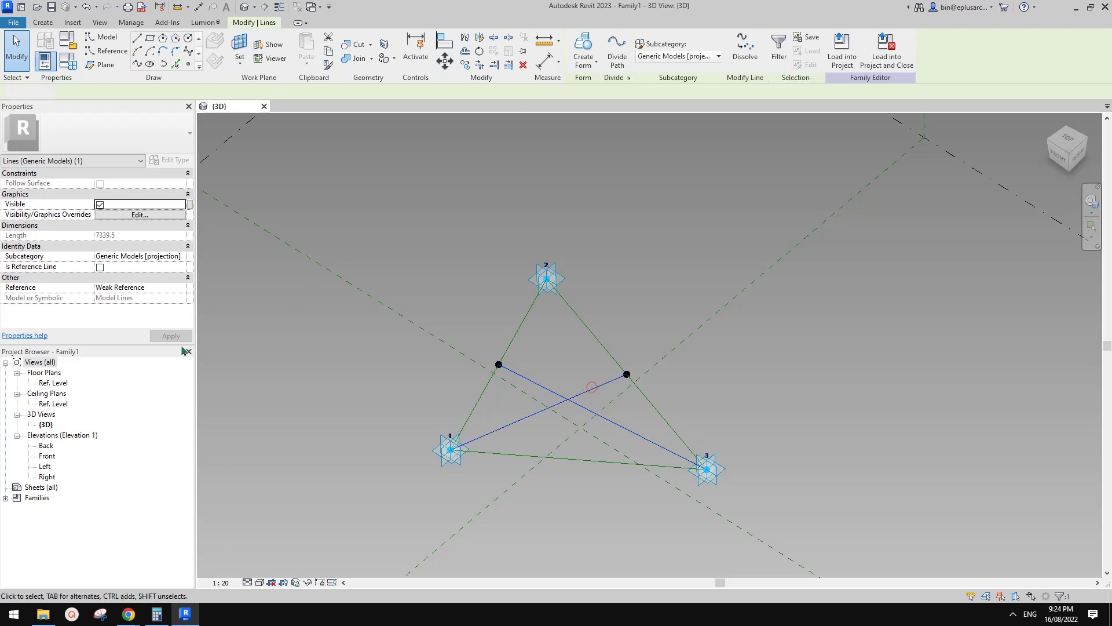
{"action": "left_click", "coordinate": [102, 267]}
{"action": "left_click", "coordinate": [390, 249]}
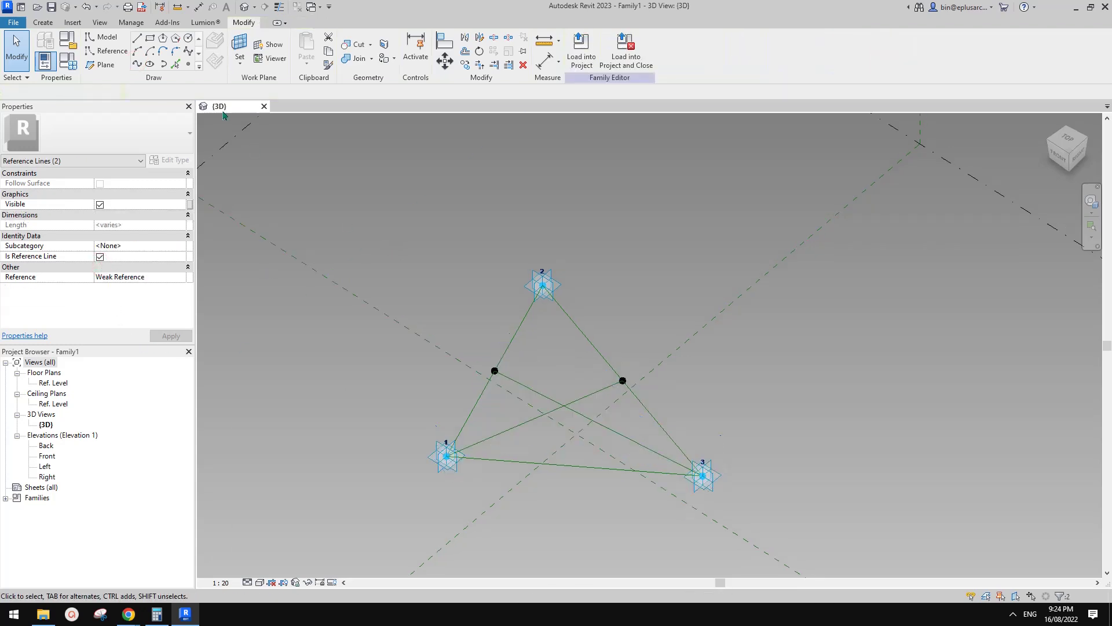
Place a reference point on the median from point 1 and host it by intersection with the other median.
{"action": "left_click", "coordinate": [188, 64]}
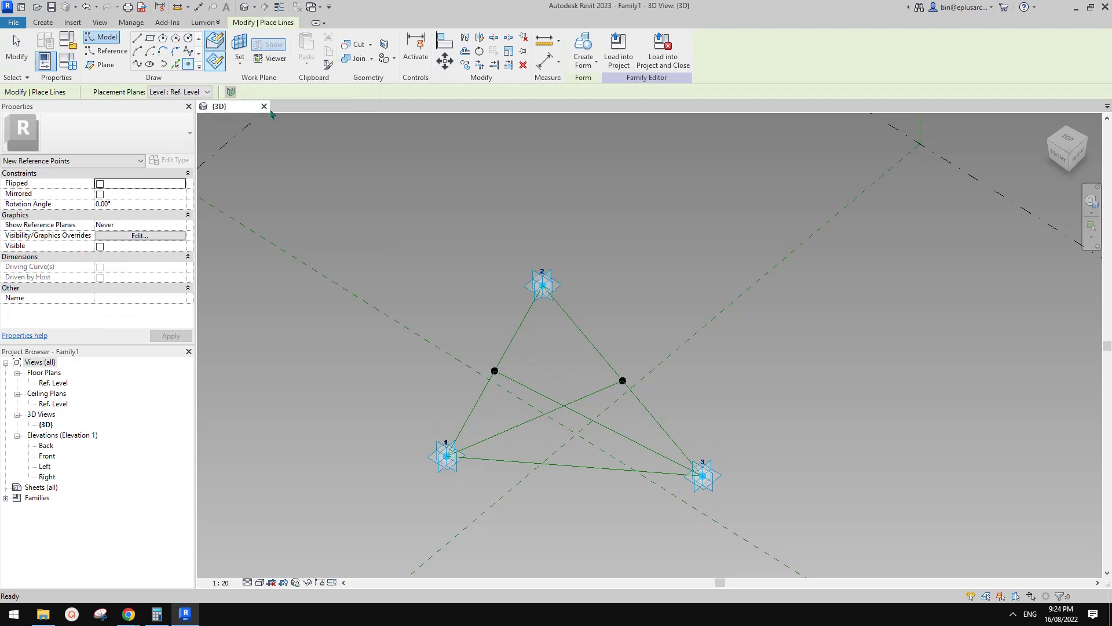
{"action": "left_click", "coordinate": [509, 429]}
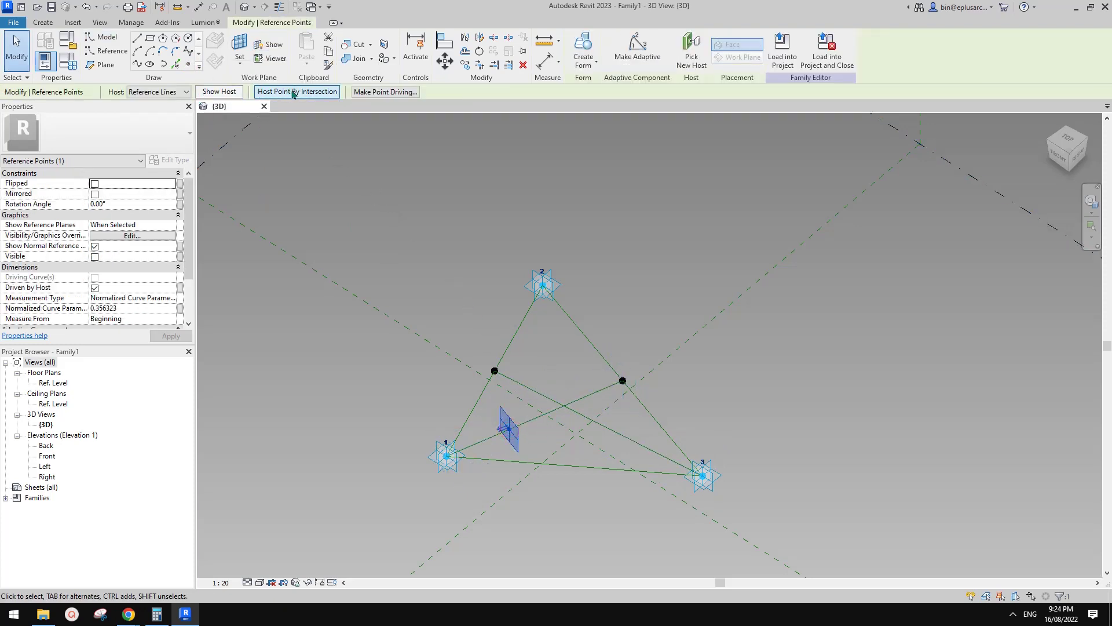
{"action": "left_click", "coordinate": [279, 95]}
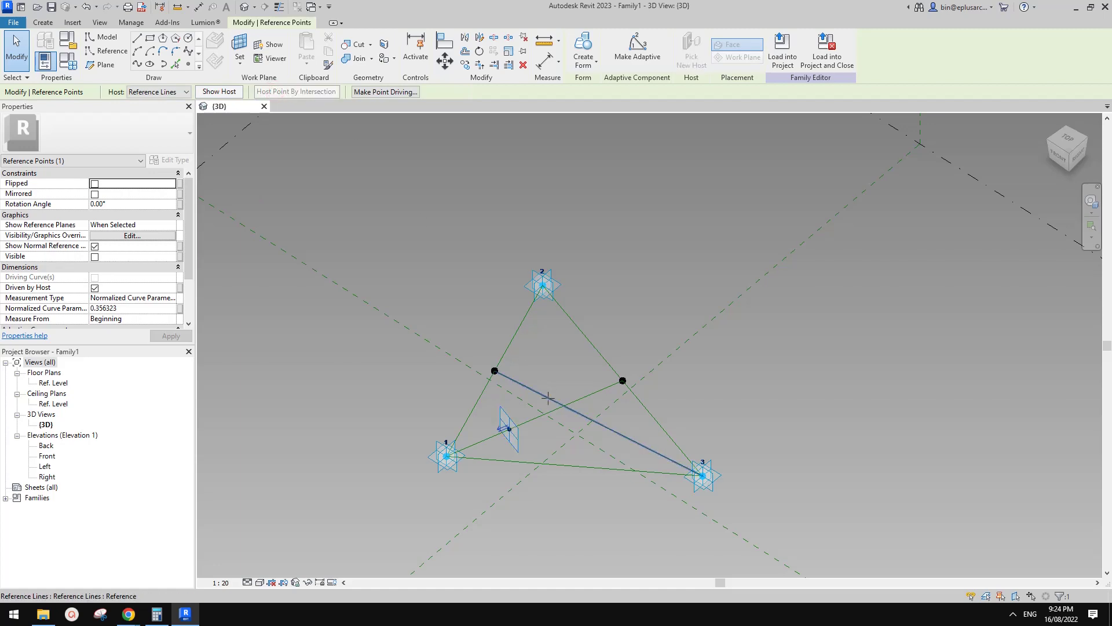
{"action": "left_click", "coordinate": [576, 414]}
{"action": "left_click", "coordinate": [566, 408]}
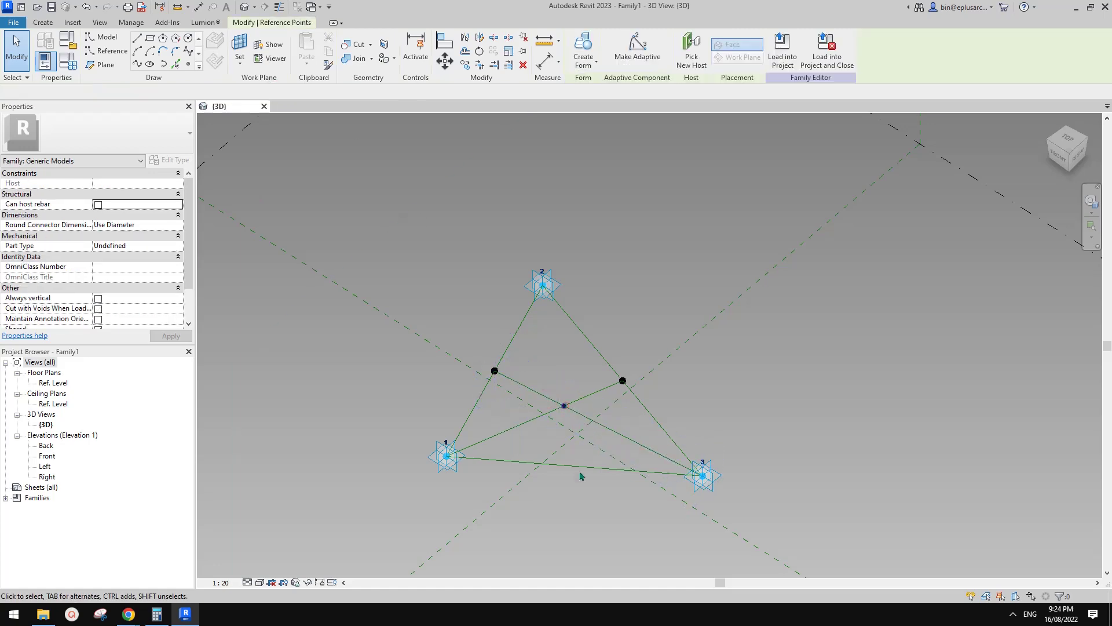
{"action": "middle_click_drag", "start_coordinate": [581, 474], "coordinate": [588, 411], "text": "shift"}
{"action": "scroll", "coordinate": [587, 410], "scroll_direction": "up", "scroll_amount": 3}
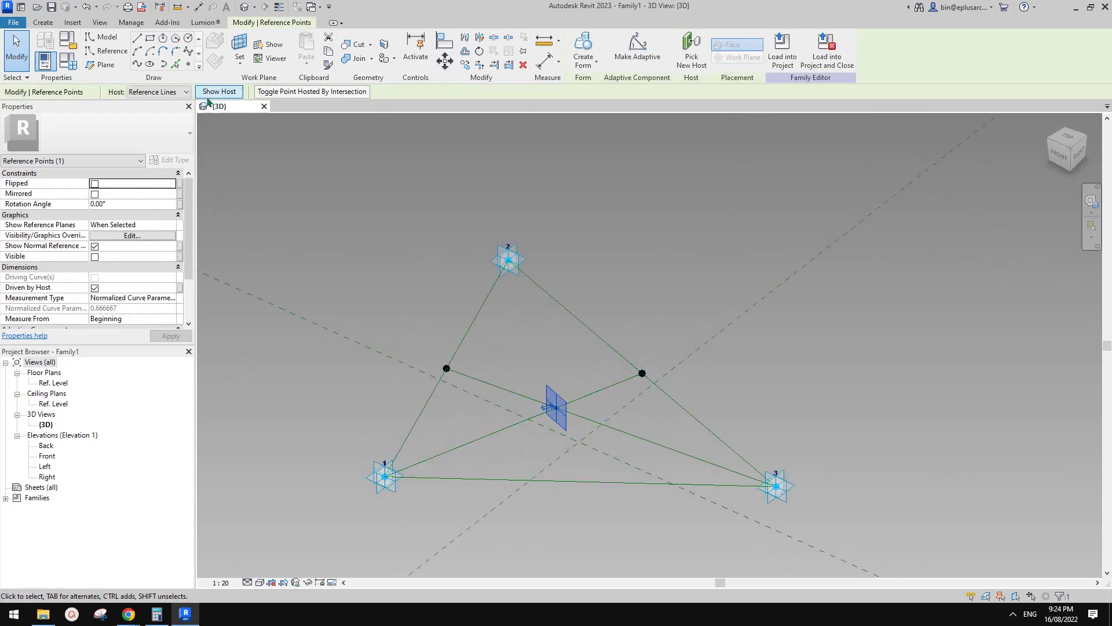
Set the work plane to the central intersection point's horizontal plane and place a new reference point on that point.
{"action": "left_click", "coordinate": [188, 63]}
{"action": "left_click", "coordinate": [213, 65]}
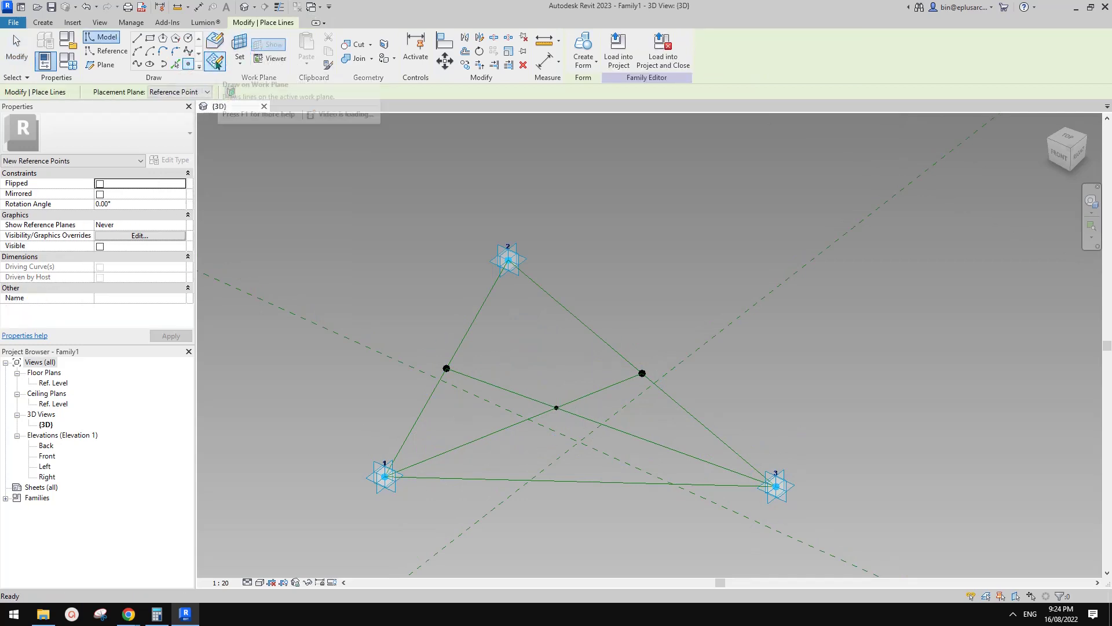
{"action": "left_click", "coordinate": [240, 47]}
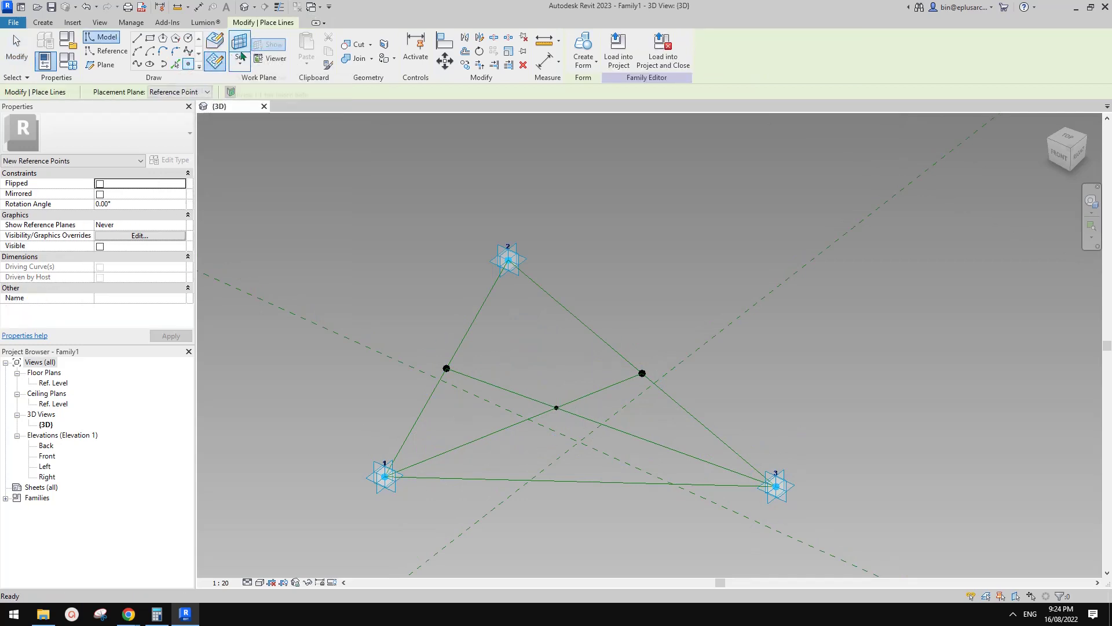
{"action": "left_click", "coordinate": [556, 408]}
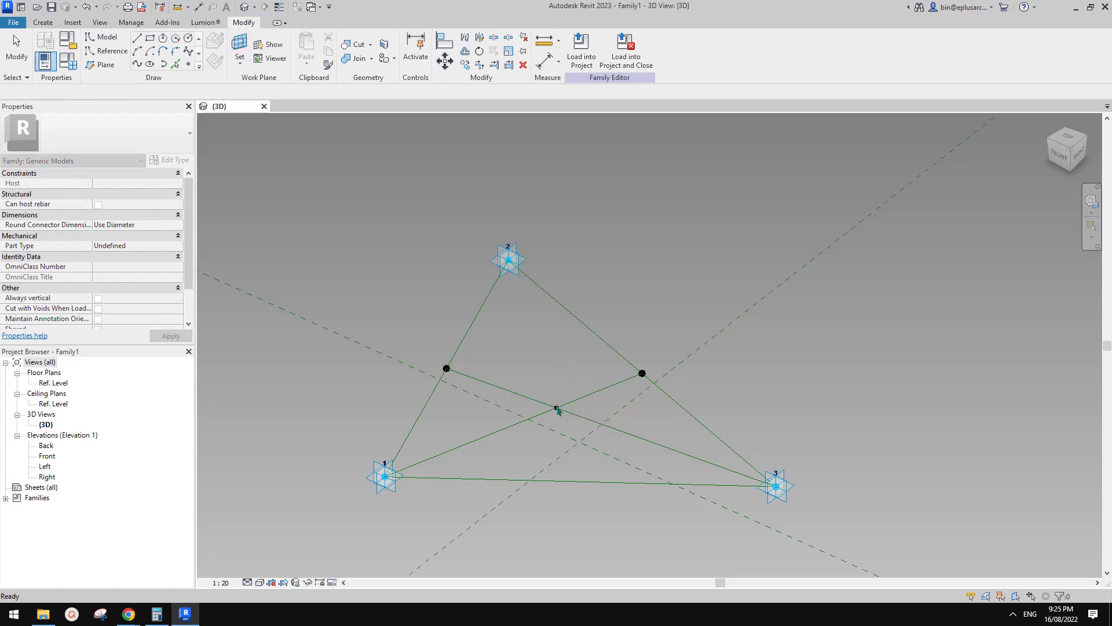
{"action": "left_click", "coordinate": [556, 407]}
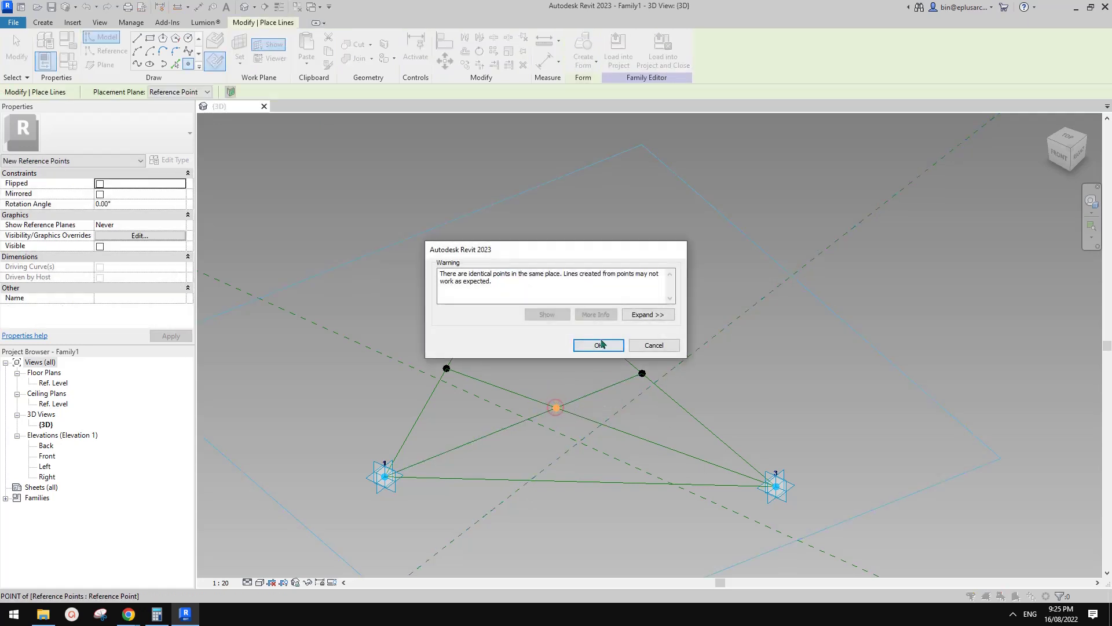
{"action": "left_click", "coordinate": [602, 345]}
{"action": "key", "text": "Escape"}
Raise the new central reference point vertically to an offset of about 1624 above its host point.
{"action": "left_click", "coordinate": [556, 408]}
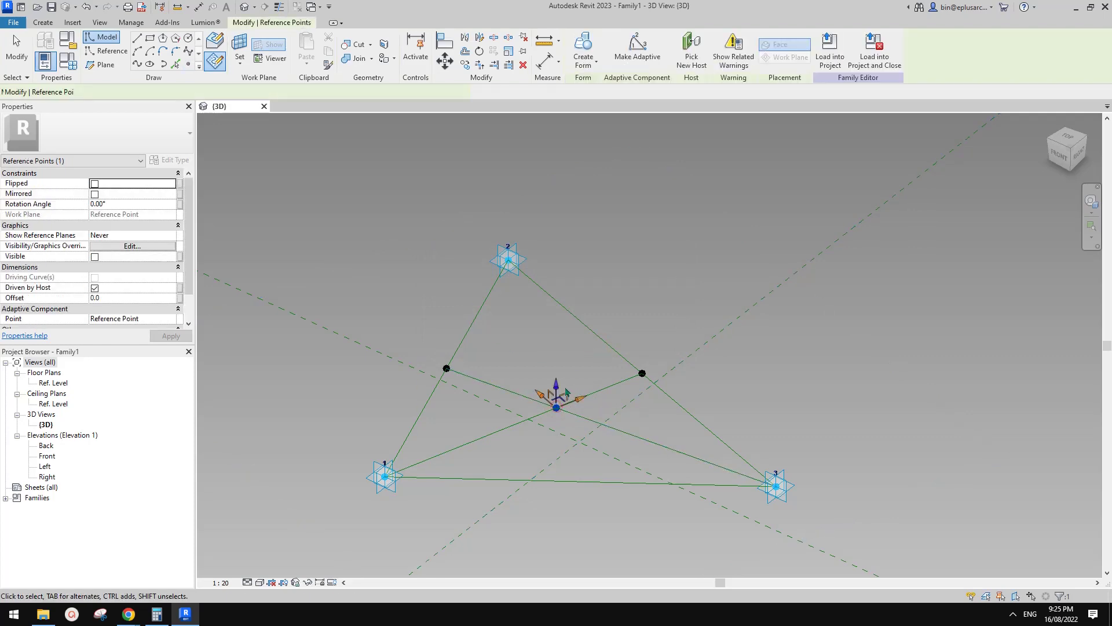
{"action": "left_click_drag", "start_coordinate": [559, 384], "coordinate": [568, 318]}
{"action": "middle_click_drag", "start_coordinate": [621, 418], "coordinate": [571, 454], "text": "shift"}
{"action": "scroll", "coordinate": [572, 451], "scroll_direction": "down", "scroll_amount": 1}
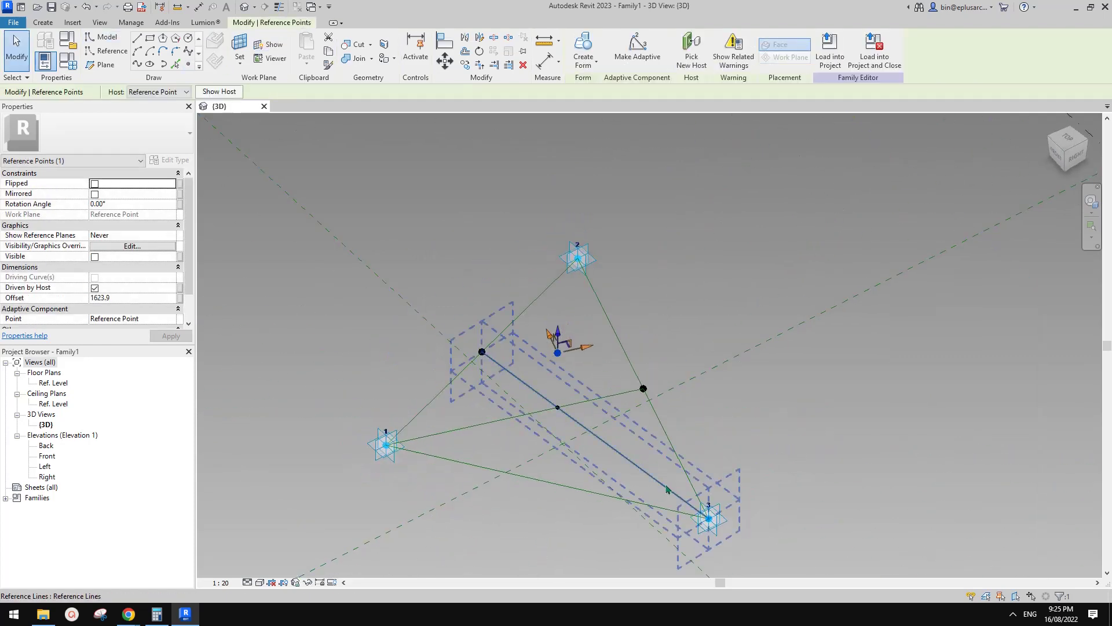
{"action": "middle_click_drag", "start_coordinate": [724, 526], "coordinate": [752, 524], "text": "shift"}
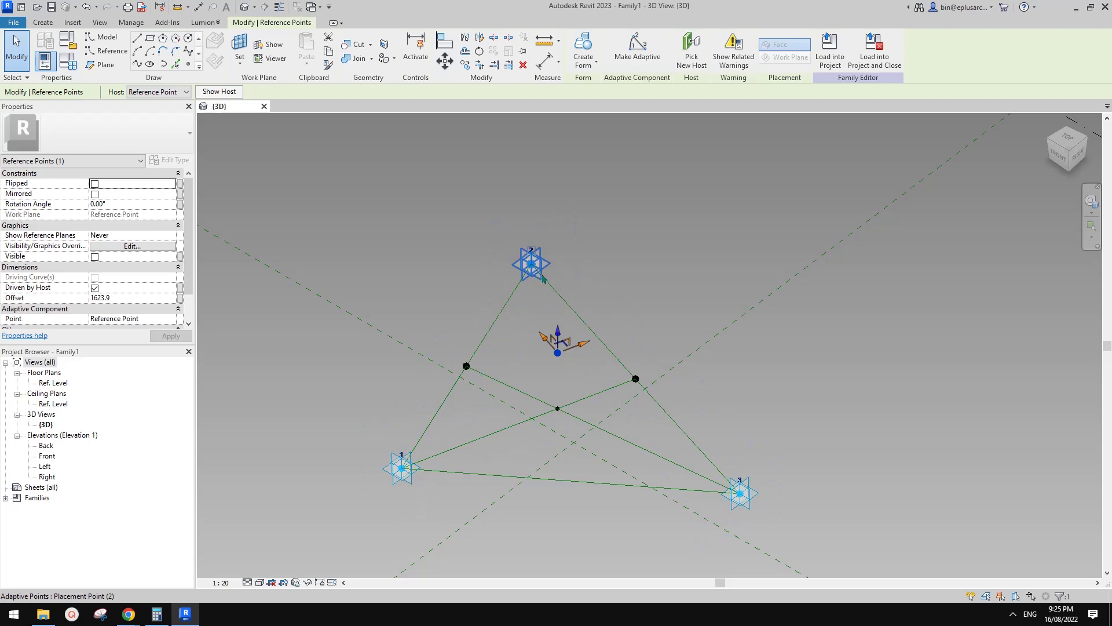
{"action": "middle_click_drag", "start_coordinate": [744, 499], "coordinate": [765, 466]}
{"action": "key", "text": "Escape"}
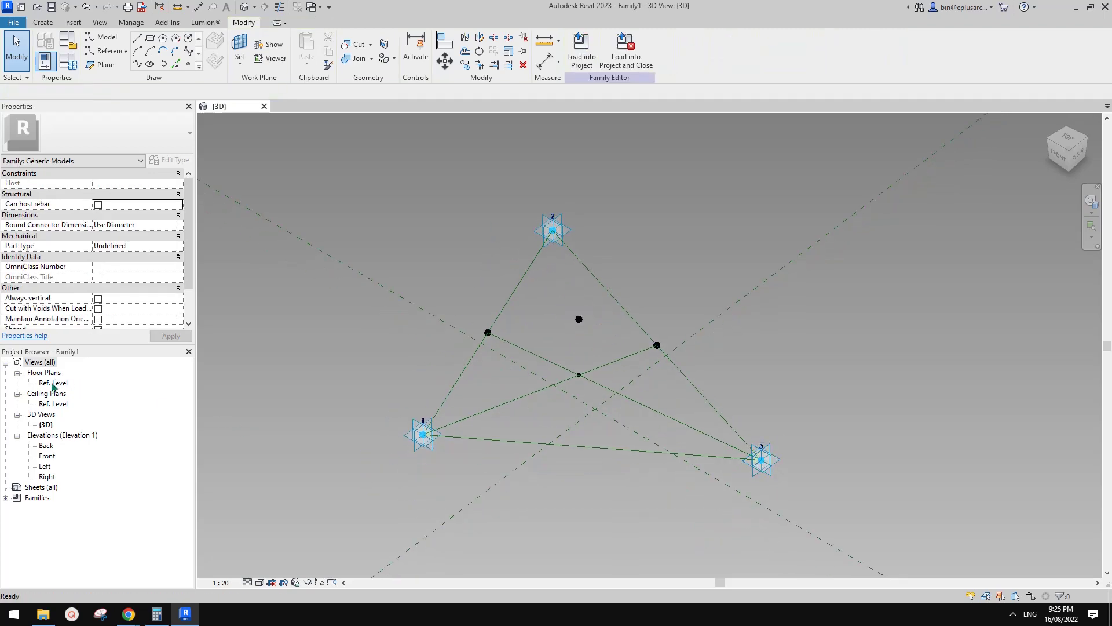
Check the point layout in the Ref. Level floor plan and return to the 3D view.
{"action": "double_click", "coordinate": [52, 383]}
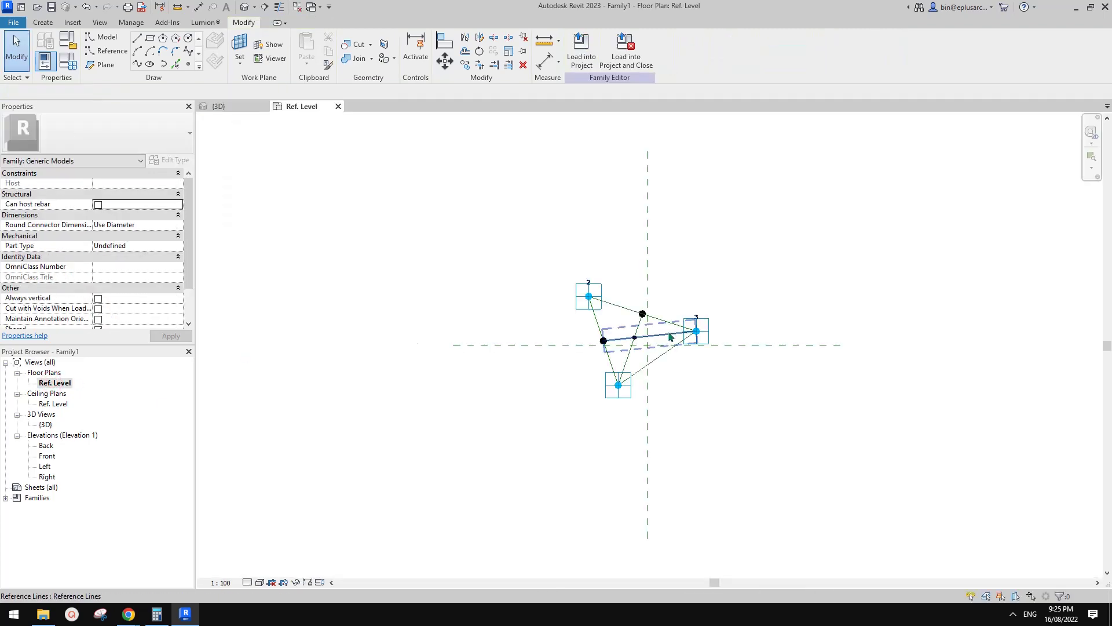
{"action": "scroll", "coordinate": [671, 337], "scroll_direction": "up", "scroll_amount": 1}
{"action": "middle_click_drag", "start_coordinate": [671, 337], "coordinate": [633, 354]}
{"action": "left_click", "coordinate": [241, 9]}
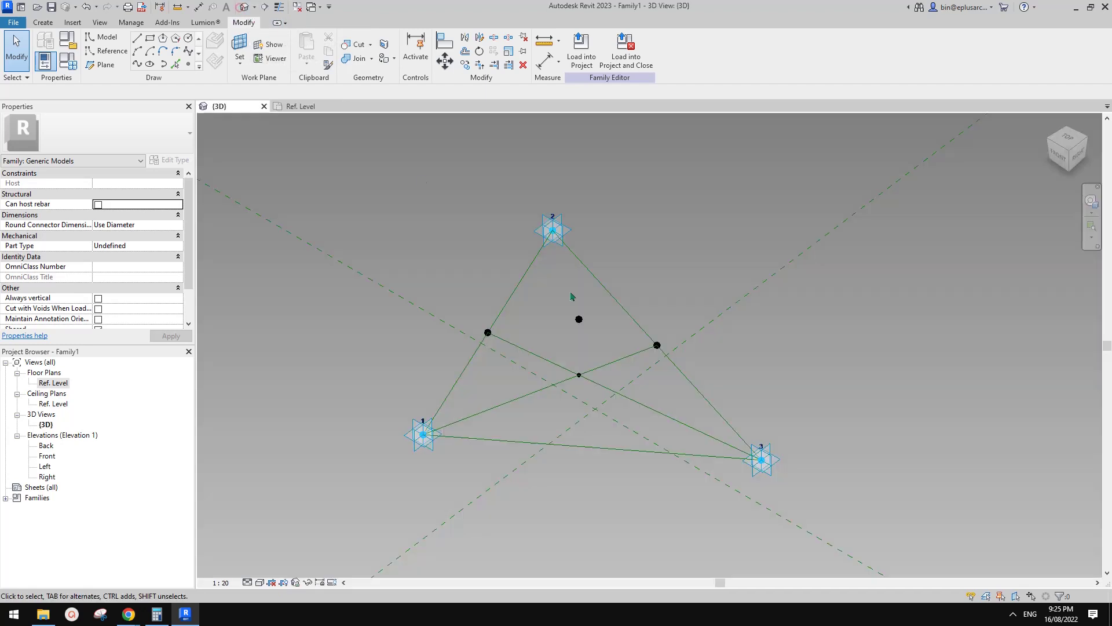
Set the work plane on the reference line between adaptive points 1 and 2 and place an aligned dimension between those points.
{"action": "left_click", "coordinate": [240, 42]}
{"action": "left_click", "coordinate": [500, 303]}
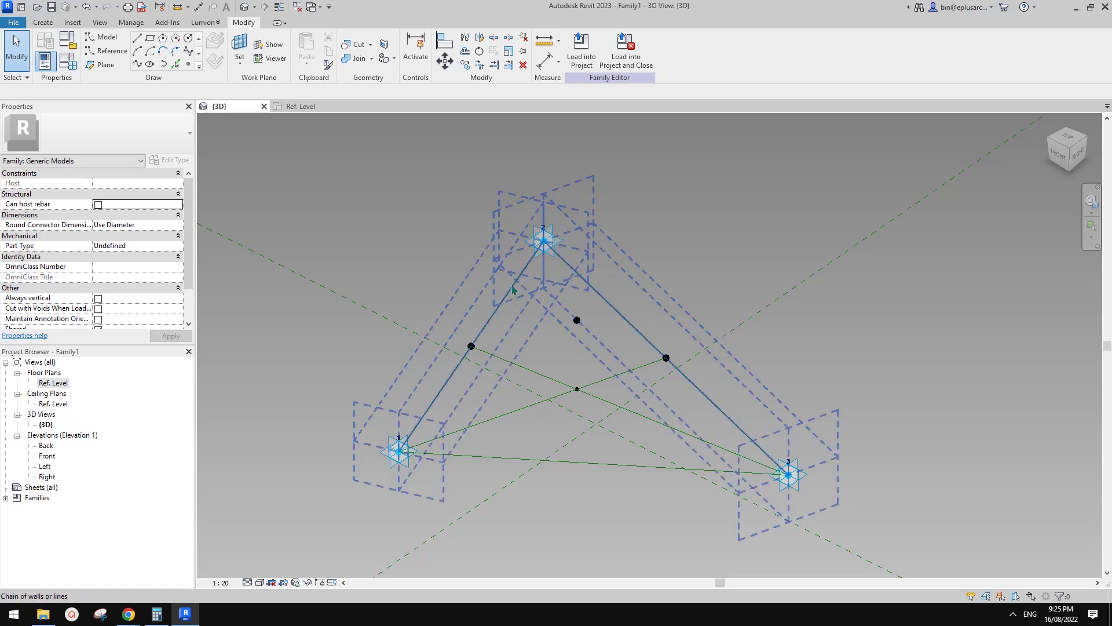
{"action": "key", "text": "d"}
{"action": "key", "text": "i"}
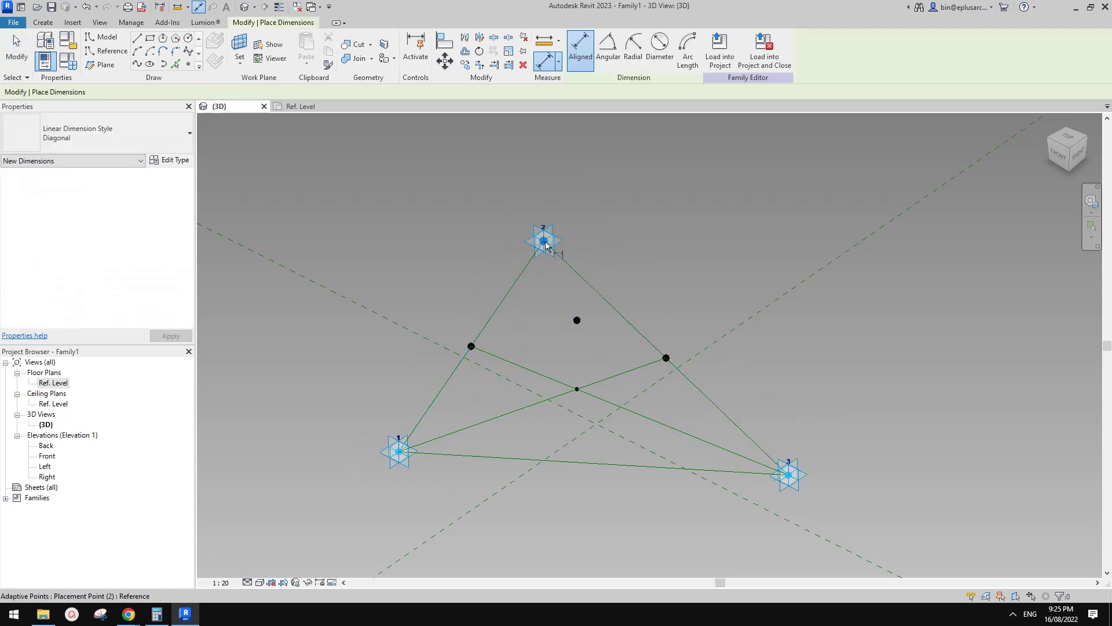
{"action": "left_click", "coordinate": [545, 242]}
{"action": "left_click", "coordinate": [399, 451]}
{"action": "left_click", "coordinate": [447, 301]}
Set the work plane on the reference line between adaptive points 2 and 3 and place an aligned dimension between those points.
{"action": "left_click", "coordinate": [243, 43]}
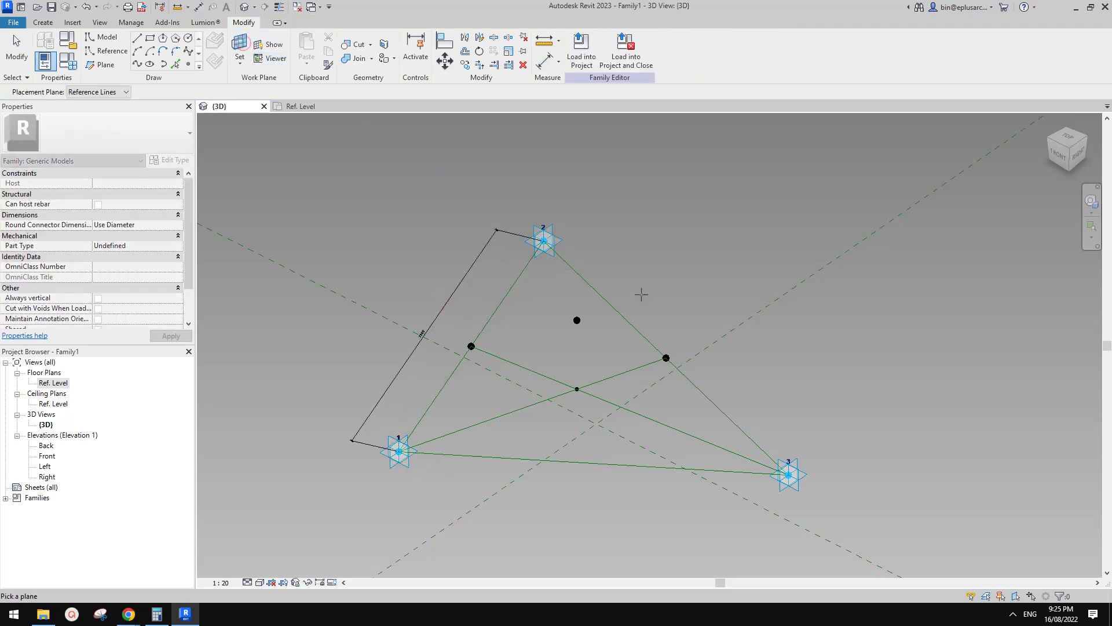
{"action": "left_click", "coordinate": [612, 302]}
{"action": "key", "text": "d"}
{"action": "key", "text": "i"}
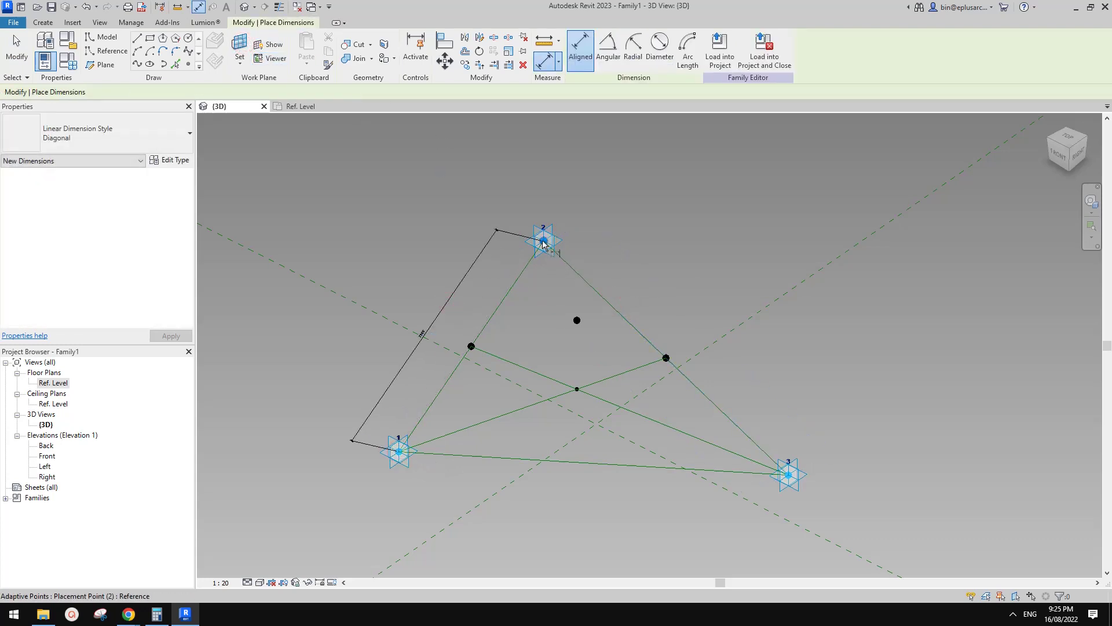
{"action": "left_click", "coordinate": [789, 475]}
{"action": "left_click", "coordinate": [791, 401]}
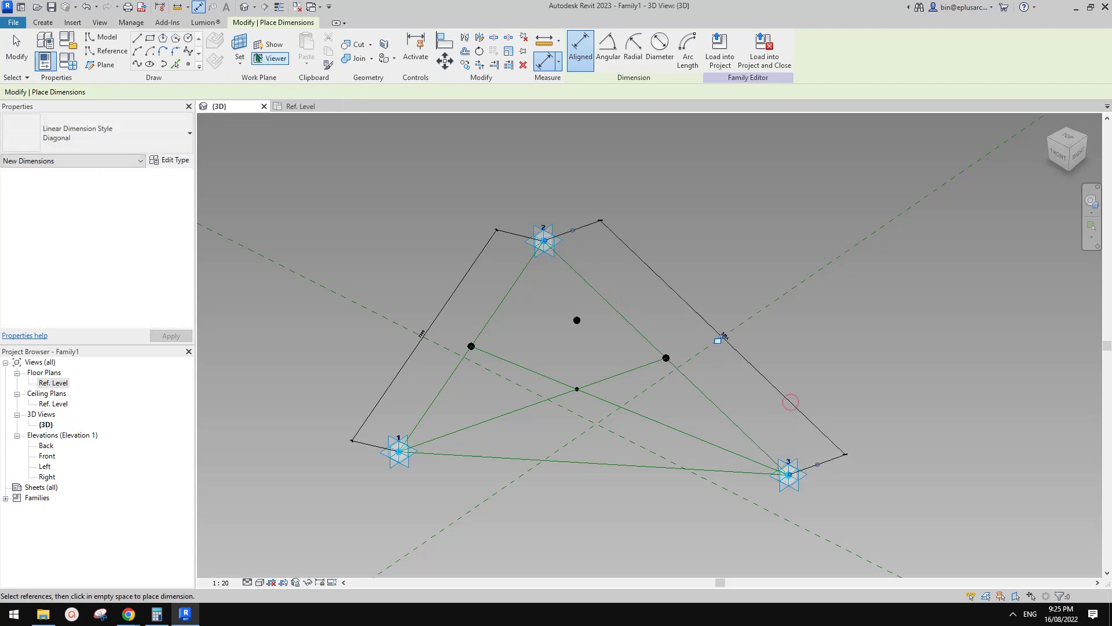
Set the work plane on the reference line between adaptive points 1 and 3 and place an aligned dimension between those points.
{"action": "left_click", "coordinate": [242, 46]}
{"action": "left_click", "coordinate": [590, 461]}
{"action": "key", "text": "d"}
{"action": "key", "text": "i"}
{"action": "left_click", "coordinate": [409, 452]}
{"action": "left_click", "coordinate": [789, 474]}
{"action": "left_click", "coordinate": [686, 486]}
{"action": "key", "text": "Escape"}
{"action": "key", "text": "Escape"}
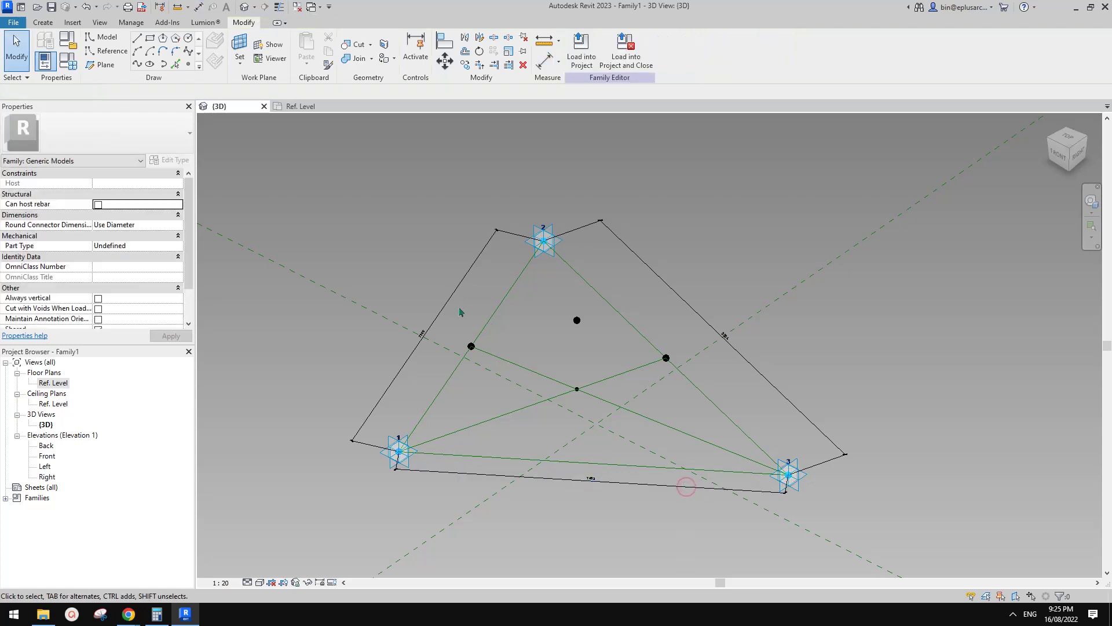
Set the view scale to 1:100 and label the dimension between points 1 and 2 with a new reporting instance parameter rp1.
{"action": "left_click", "coordinate": [236, 577]}
{"action": "left_click", "coordinate": [237, 506]}
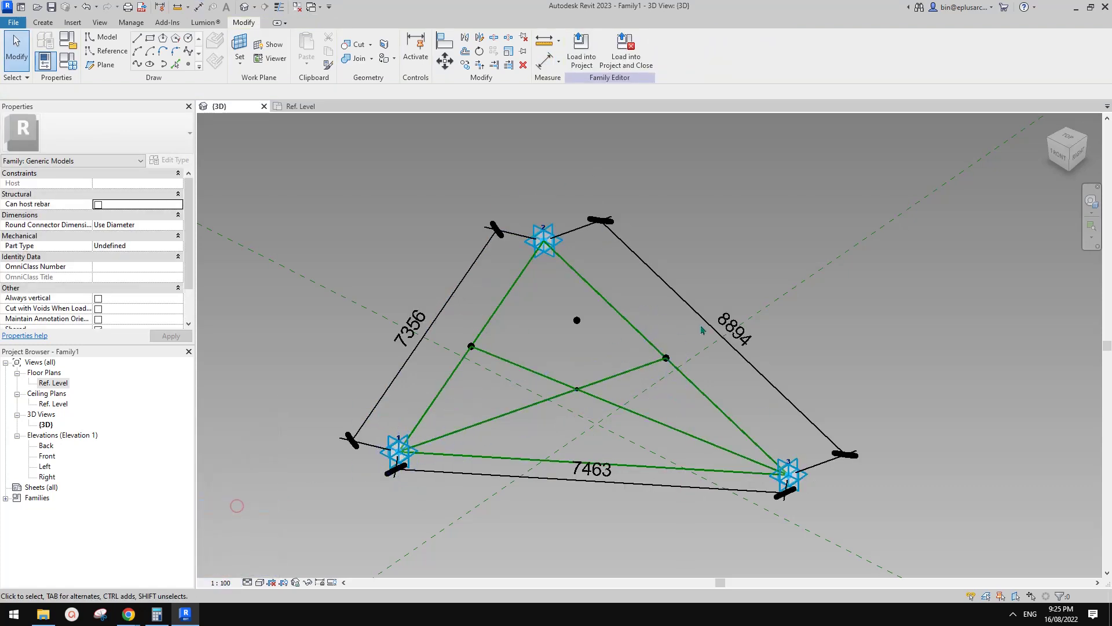
{"action": "left_click", "coordinate": [420, 339]}
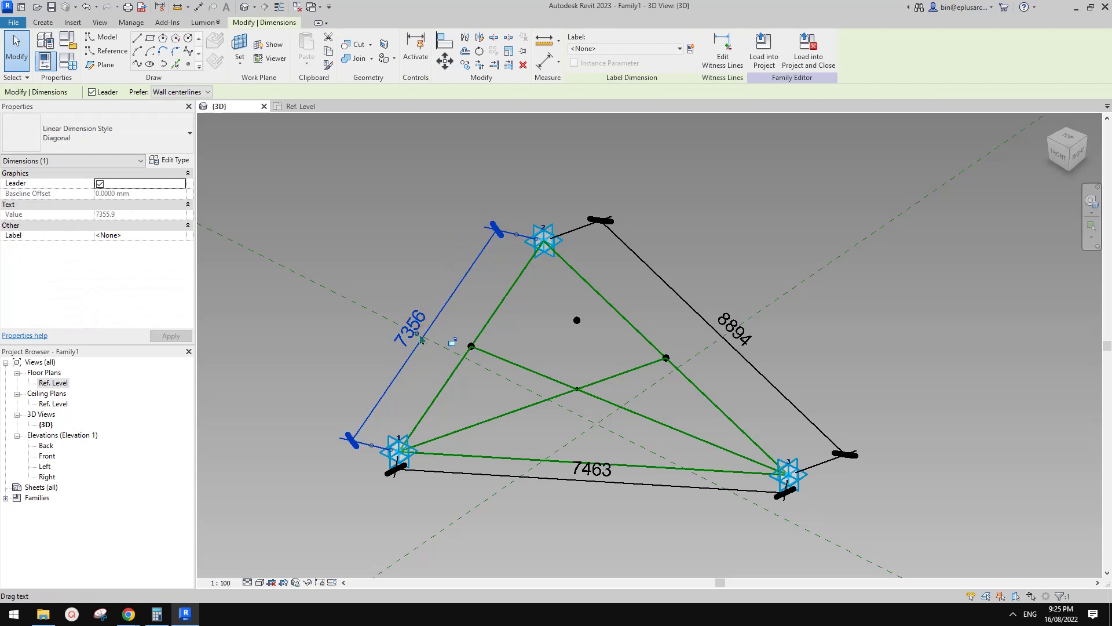
{"action": "left_click", "coordinate": [689, 50]}
{"action": "type", "text": "rp"}
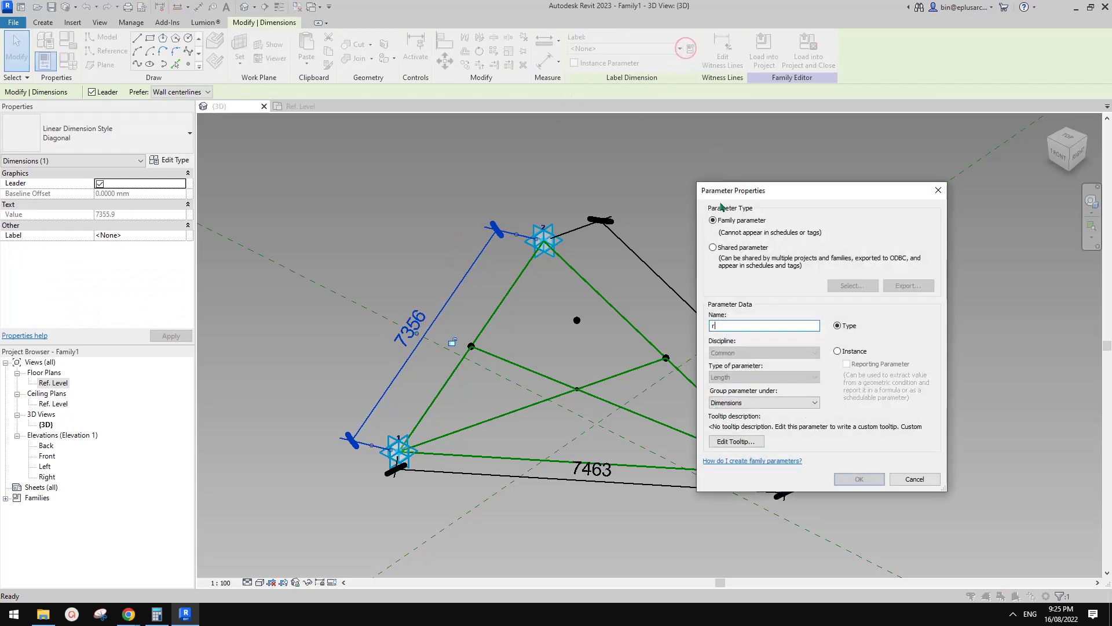
{"action": "type", "text": "1"}
{"action": "left_click", "coordinate": [837, 351]}
{"action": "left_click", "coordinate": [848, 364]}
{"action": "left_click", "coordinate": [859, 479]}
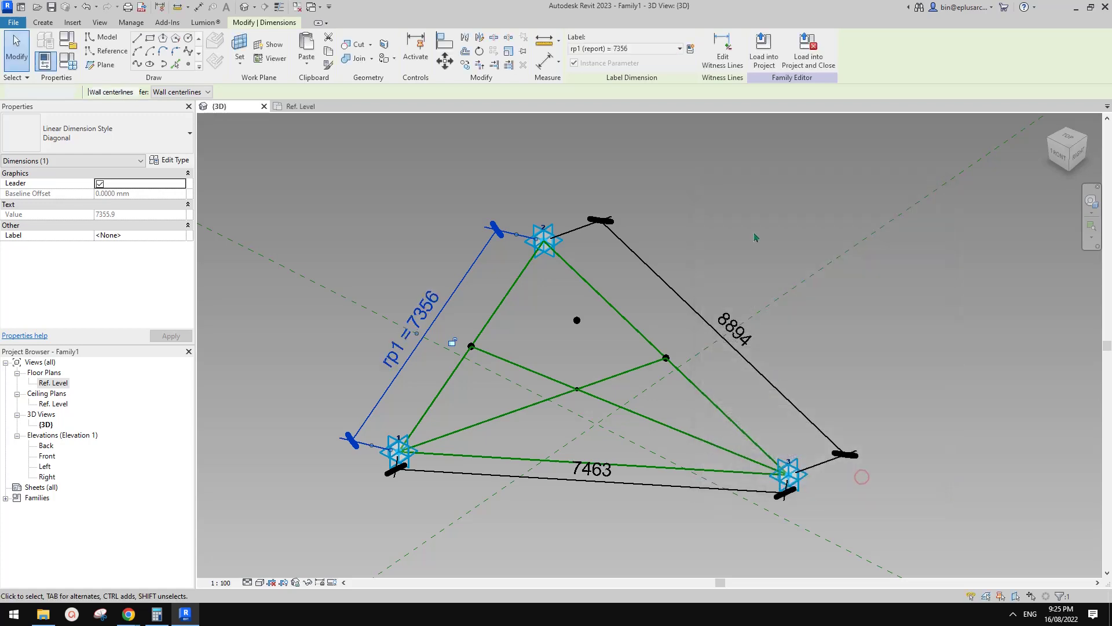
{"action": "left_click", "coordinate": [754, 232]}
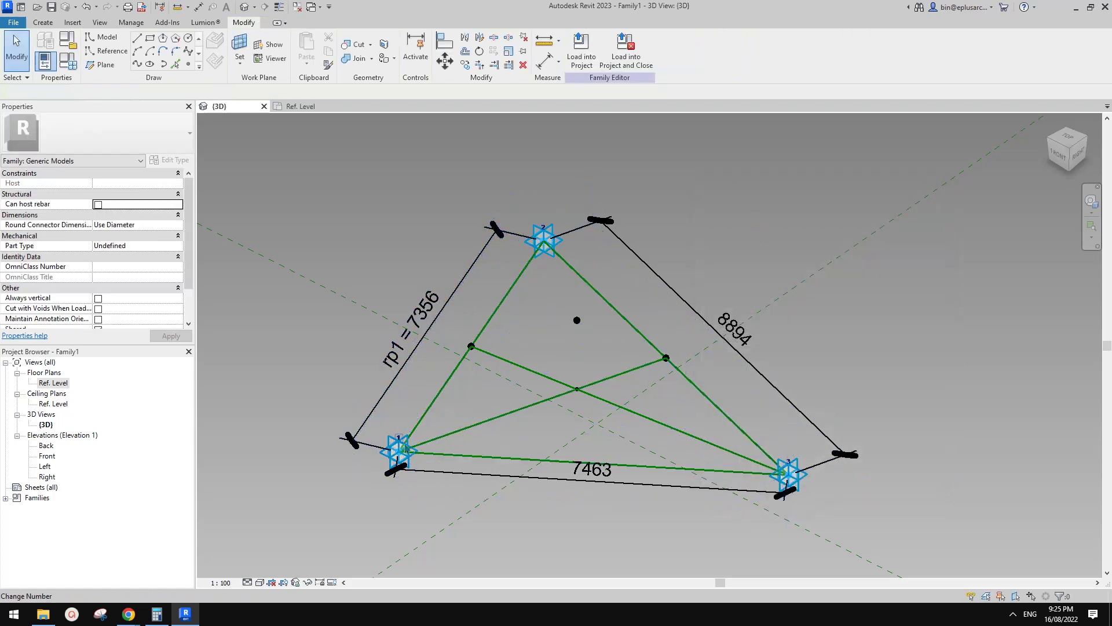
Label the dimension between points 2 and 3 with a new reporting instance parameter named rp2.
{"action": "left_click", "coordinate": [648, 270]}
{"action": "left_click", "coordinate": [648, 270]}
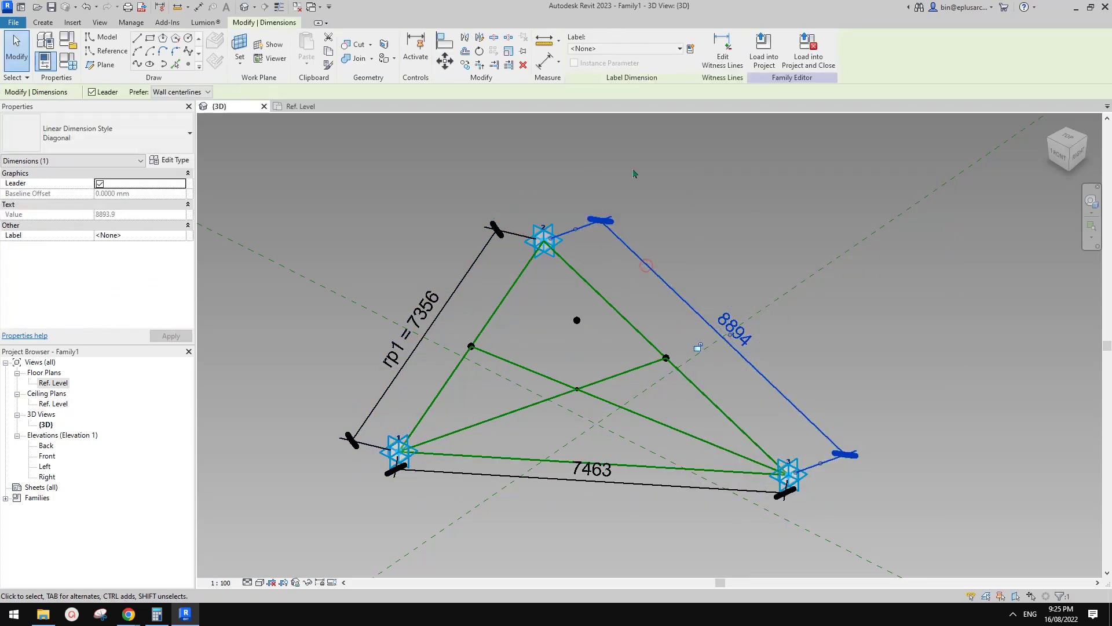
{"action": "left_click", "coordinate": [690, 52]}
{"action": "type", "text": "rp2"}
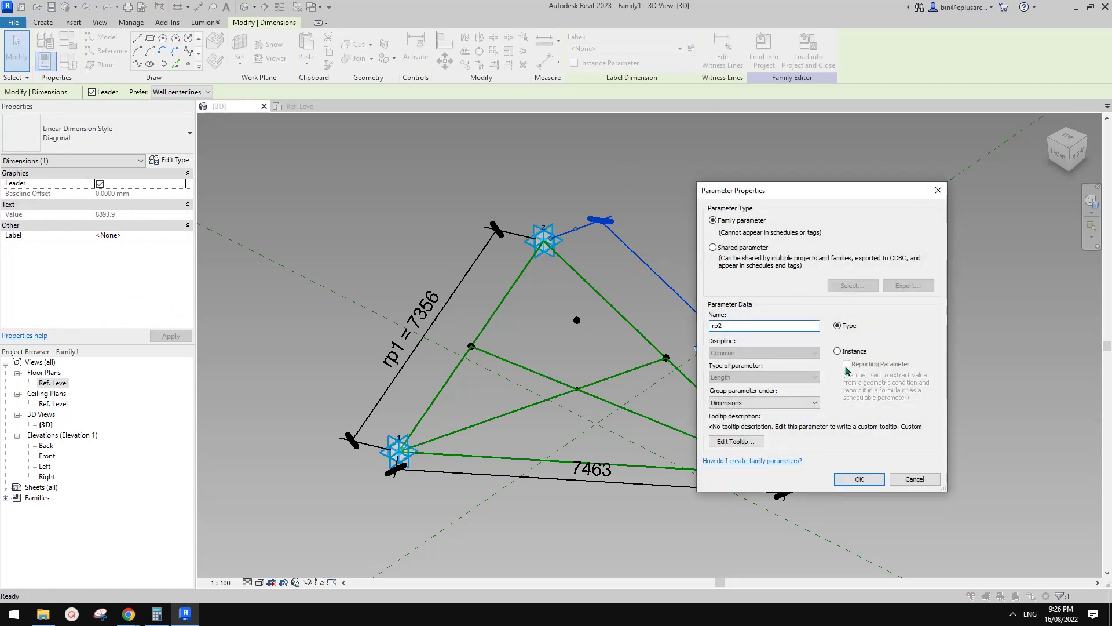
{"action": "left_click", "coordinate": [840, 352]}
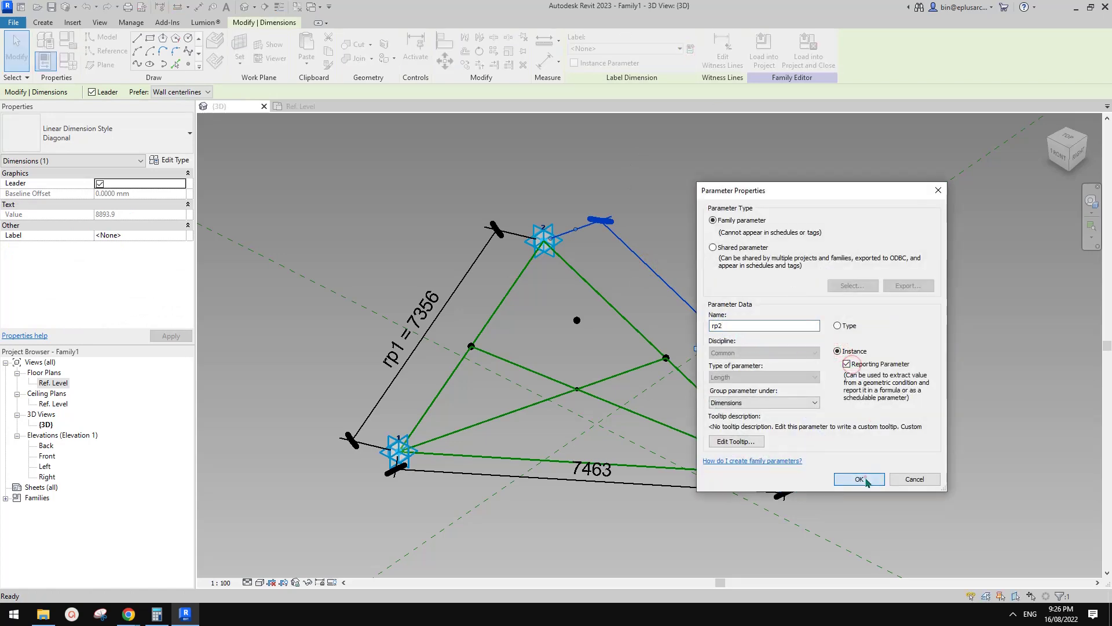
{"action": "left_click", "coordinate": [860, 479]}
{"action": "left_click", "coordinate": [813, 351]}
Label the dimension between points 1 and 3 with a new reporting instance parameter rp3 and move its dimension line slightly away from the triangle.
{"action": "left_click", "coordinate": [589, 481]}
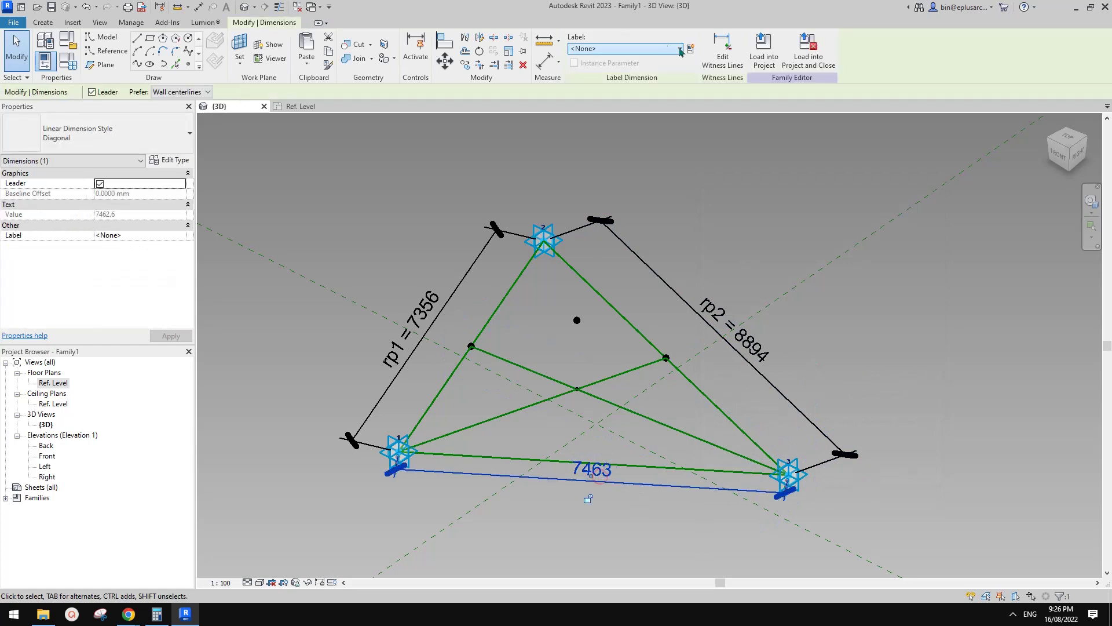
{"action": "left_click", "coordinate": [690, 49]}
{"action": "type", "text": "rp3"}
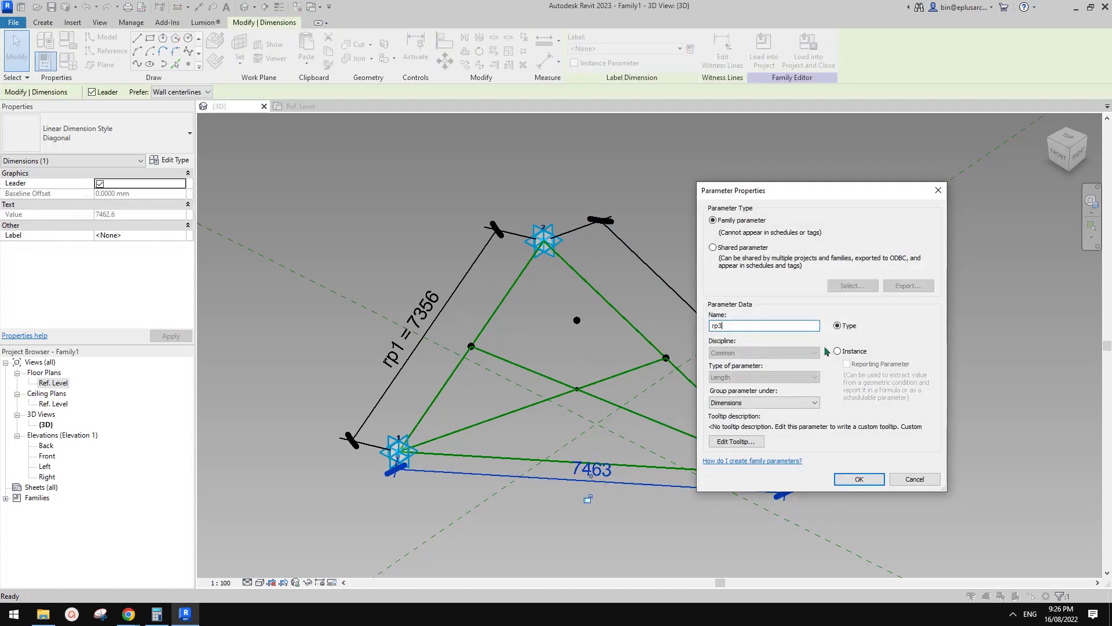
{"action": "left_click", "coordinate": [837, 352]}
{"action": "left_click", "coordinate": [847, 364]}
{"action": "left_click", "coordinate": [860, 479]}
{"action": "left_click_drag", "start_coordinate": [620, 476], "coordinate": [618, 491]}
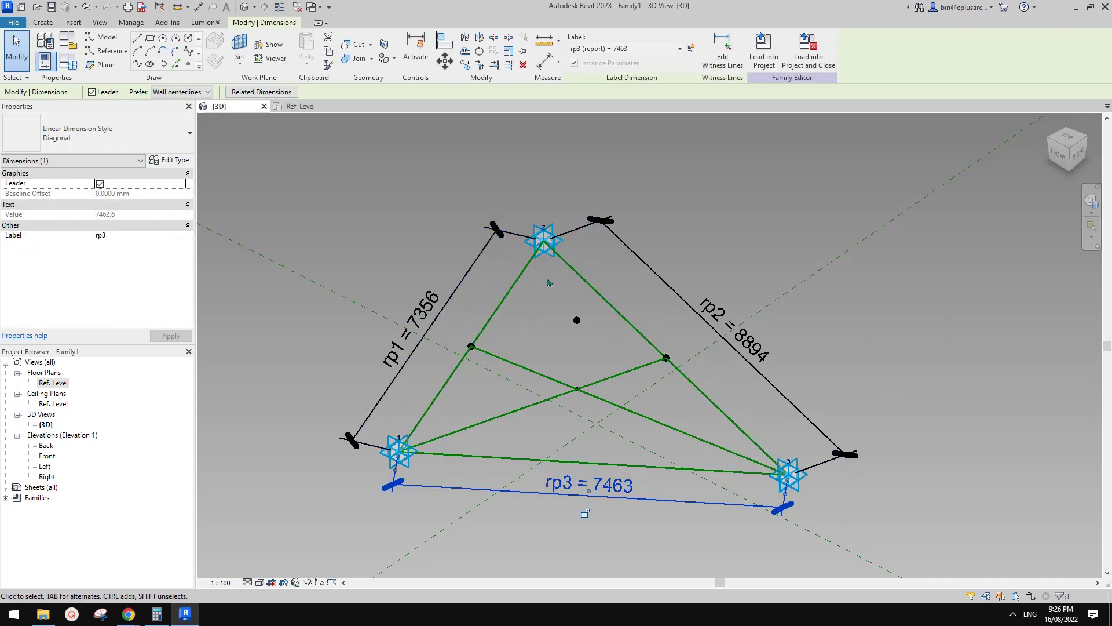
Check the family's reporting parameters in Family Types and close the dialog without changes.
{"action": "left_click", "coordinate": [585, 302]}
{"action": "middle_click_drag", "start_coordinate": [586, 302], "coordinate": [603, 281]}
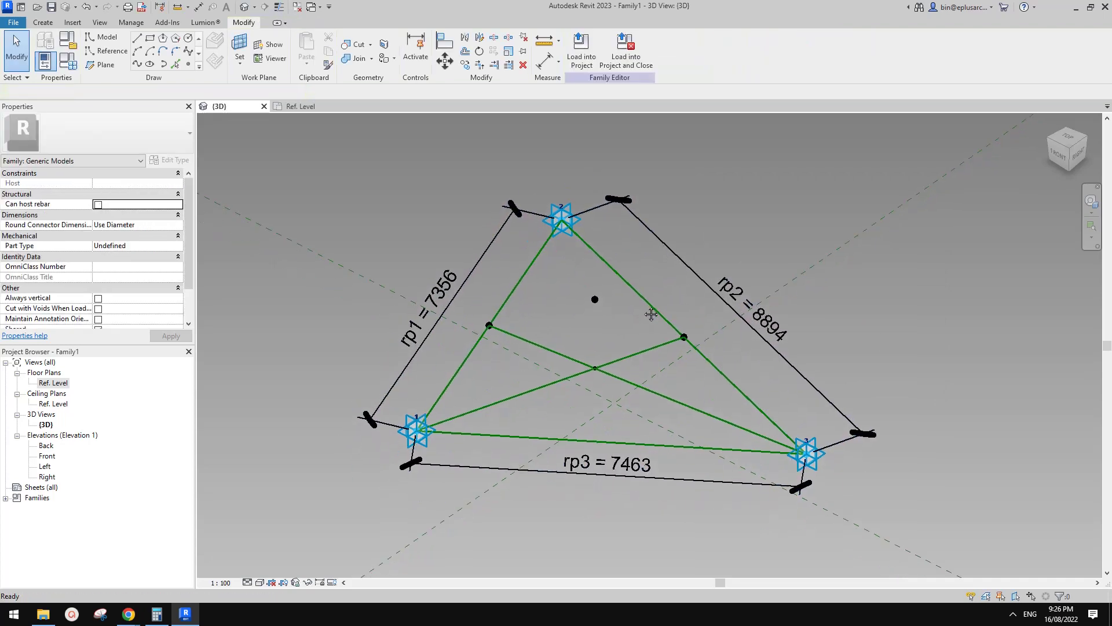
{"action": "left_click", "coordinate": [595, 299]}
{"action": "key", "text": "Escape"}
{"action": "left_click", "coordinate": [68, 61]}
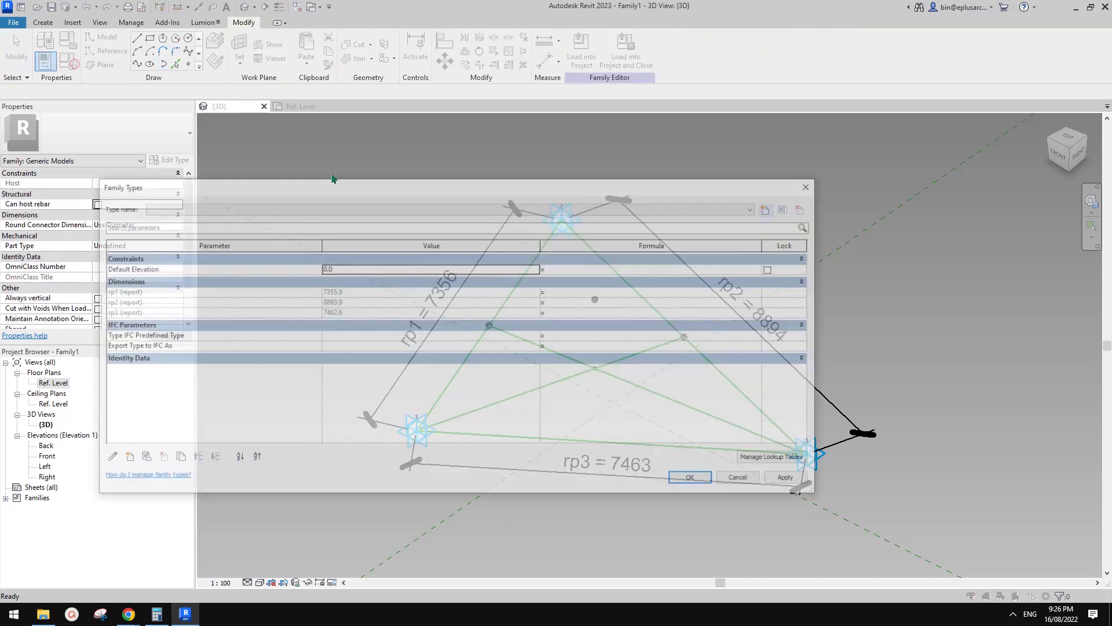
{"action": "left_click_drag", "start_coordinate": [405, 180], "coordinate": [383, 144]}
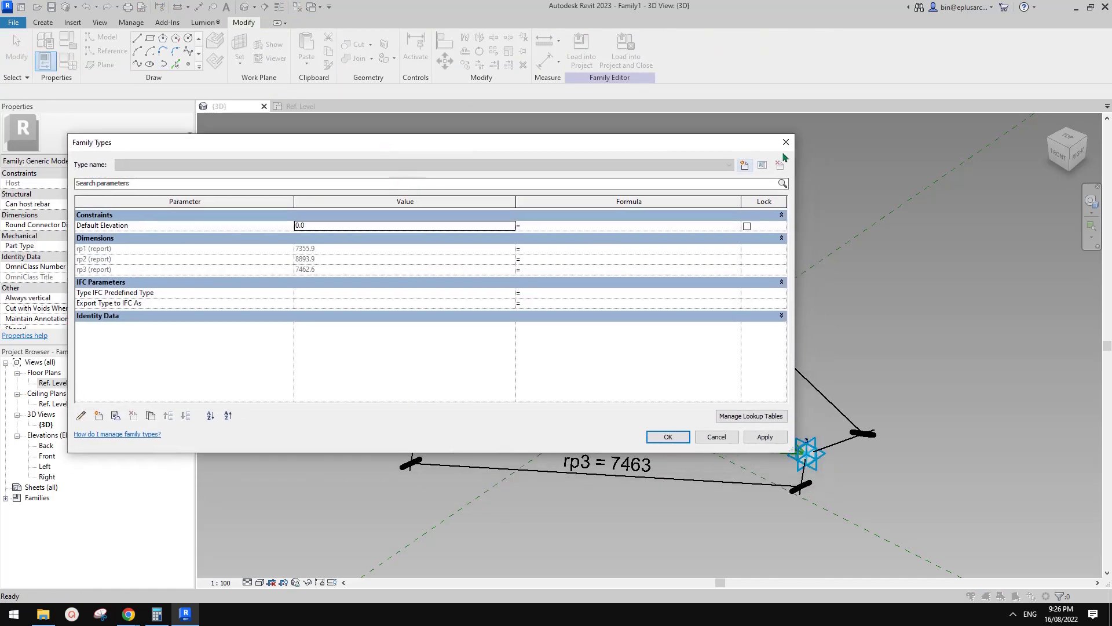
{"action": "left_click", "coordinate": [787, 132]}
Associate the raised central point's offset with a new instance parameter h and raise the point to an offset of about 2219.
{"action": "left_click", "coordinate": [595, 300]}
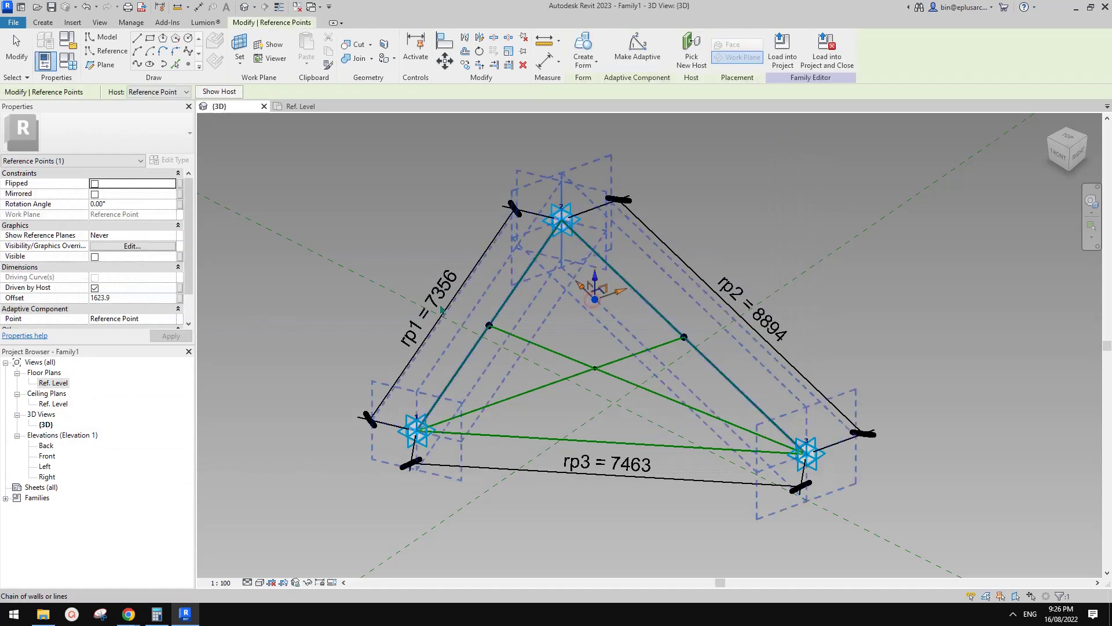
{"action": "left_click", "coordinate": [181, 298]}
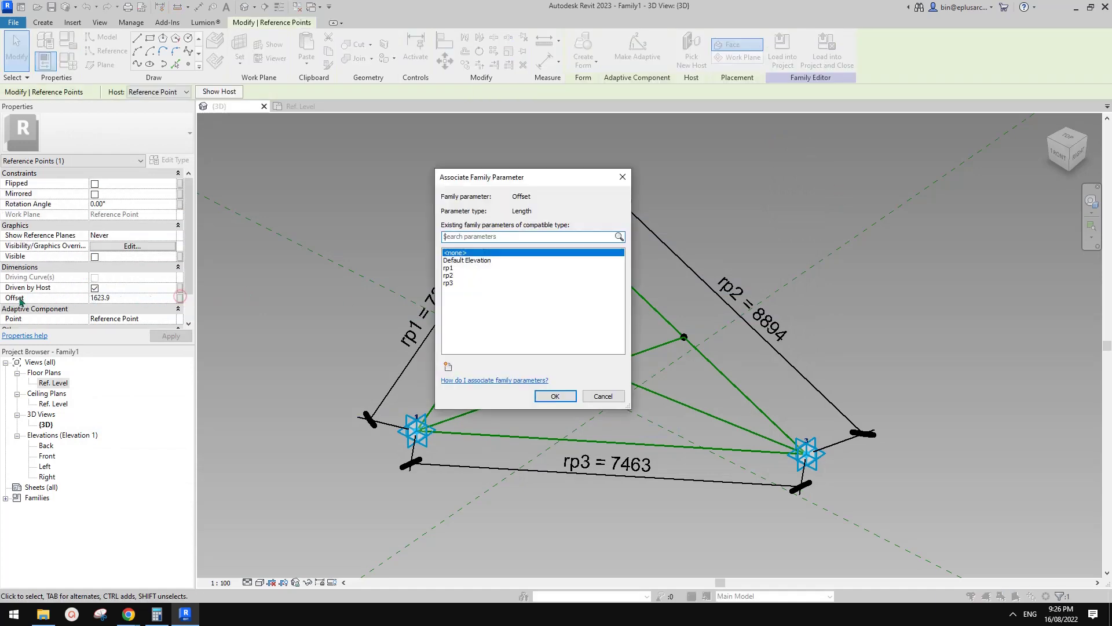
{"action": "left_click", "coordinate": [449, 366]}
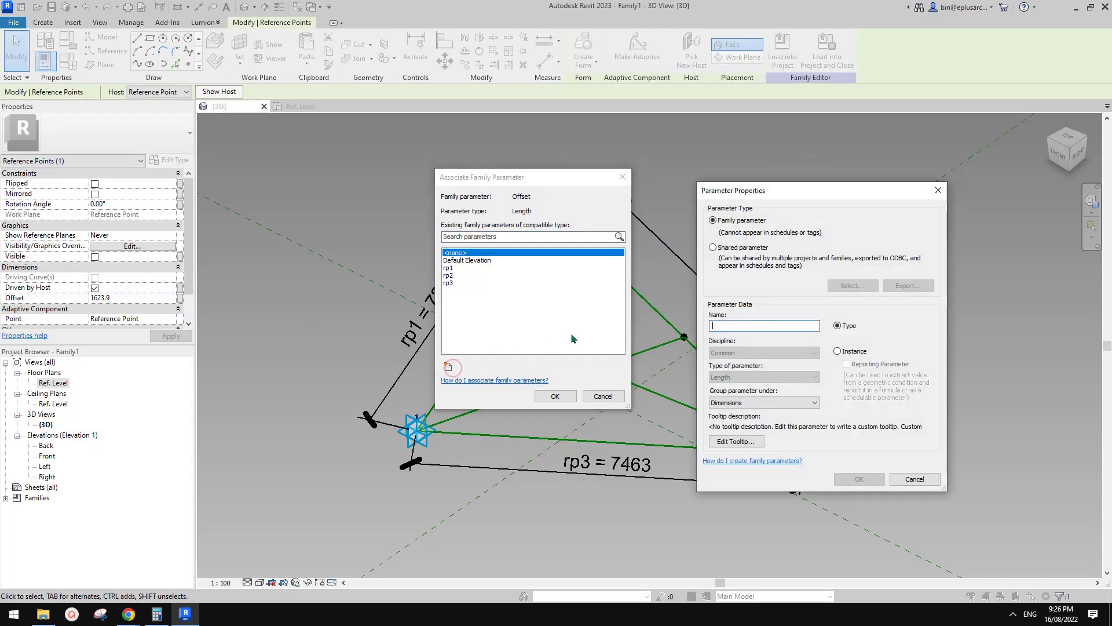
{"action": "type", "text": "h"}
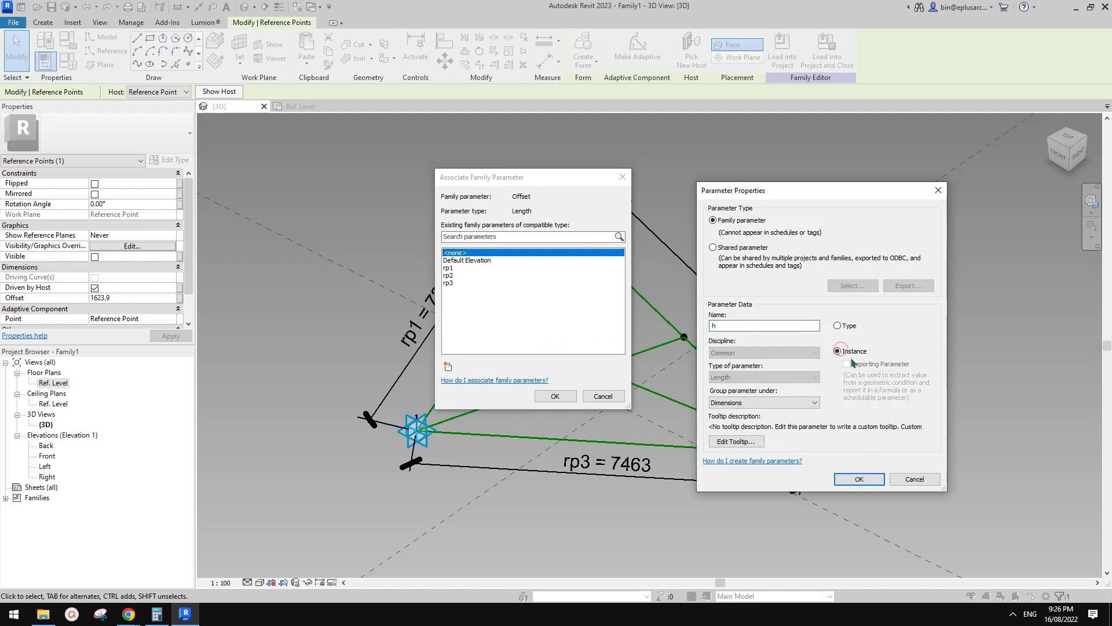
{"action": "left_click", "coordinate": [859, 479]}
{"action": "left_click", "coordinate": [555, 396]}
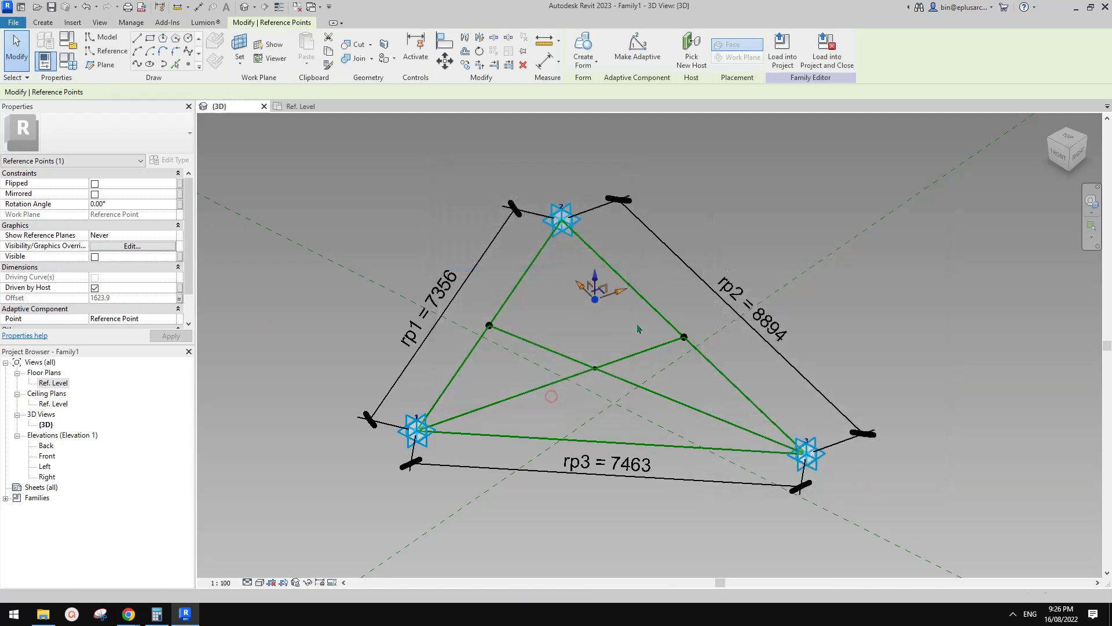
{"action": "middle_click_drag", "start_coordinate": [608, 272], "coordinate": [423, 426], "text": "shift"}
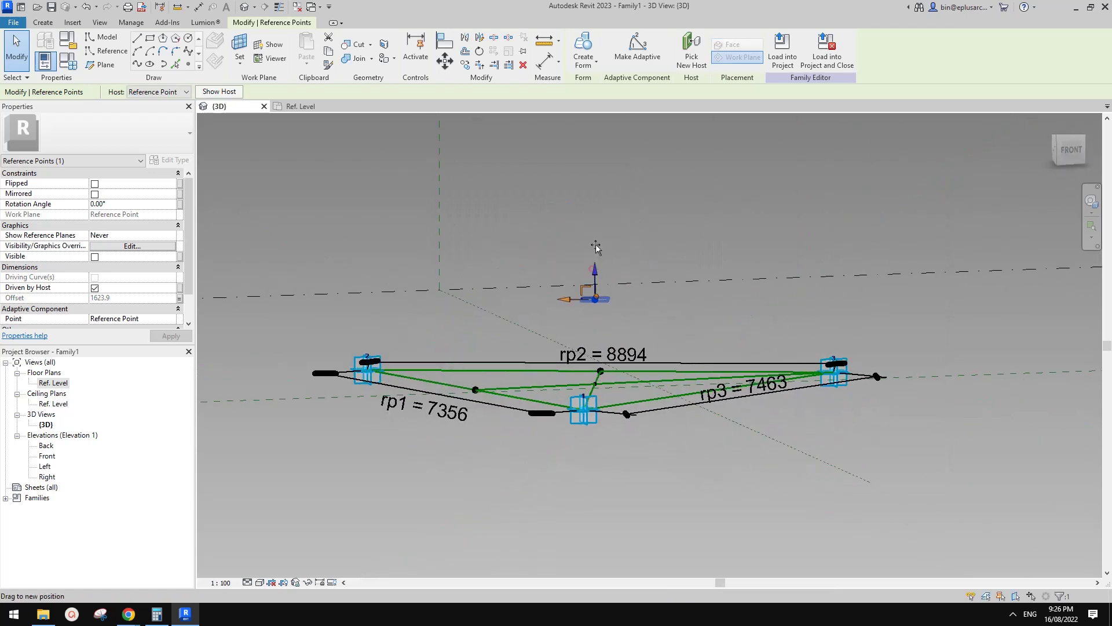
Switch to the Google Docs document in Chrome to examine the pyramid panel reference image, and return to Revit.
{"action": "mouse_move", "coordinate": [129, 614]}
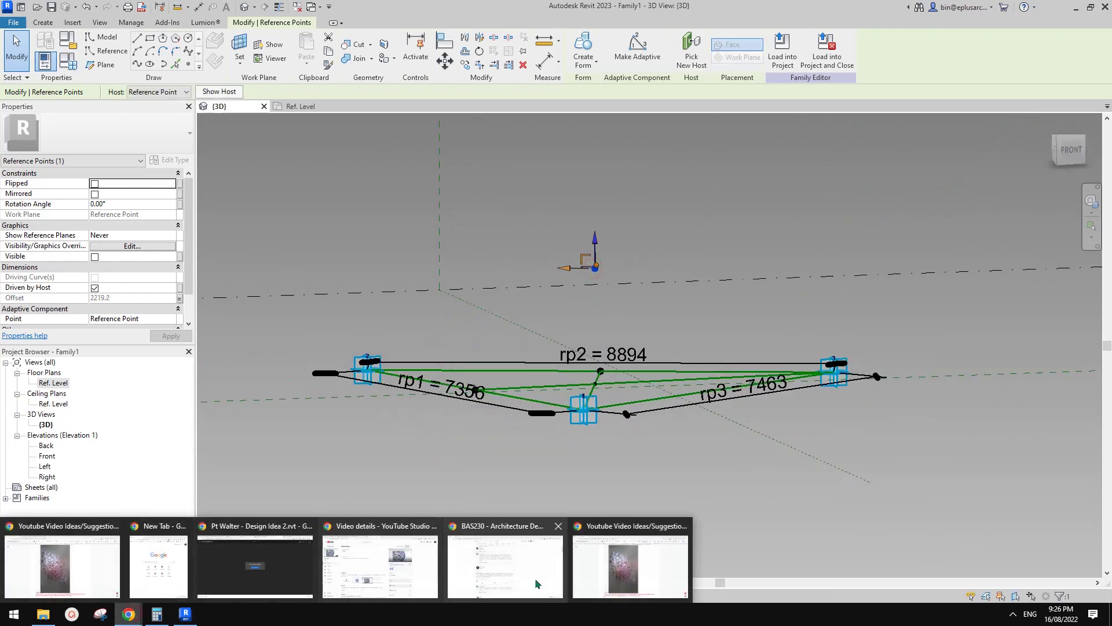
{"action": "left_click", "coordinate": [636, 516]}
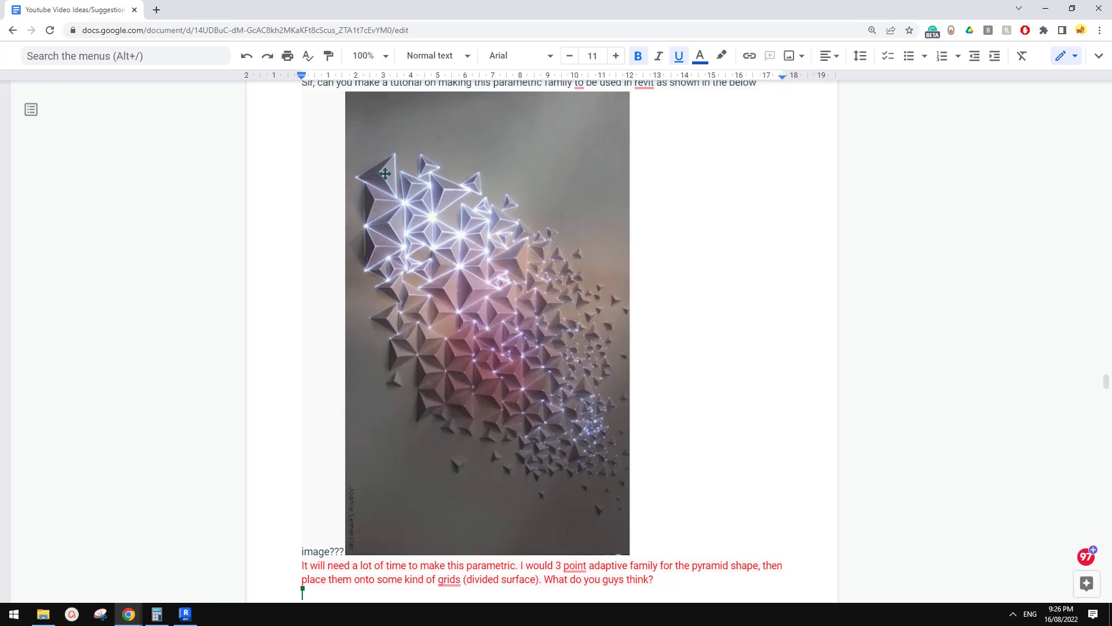
{"action": "left_click", "coordinate": [186, 614]}
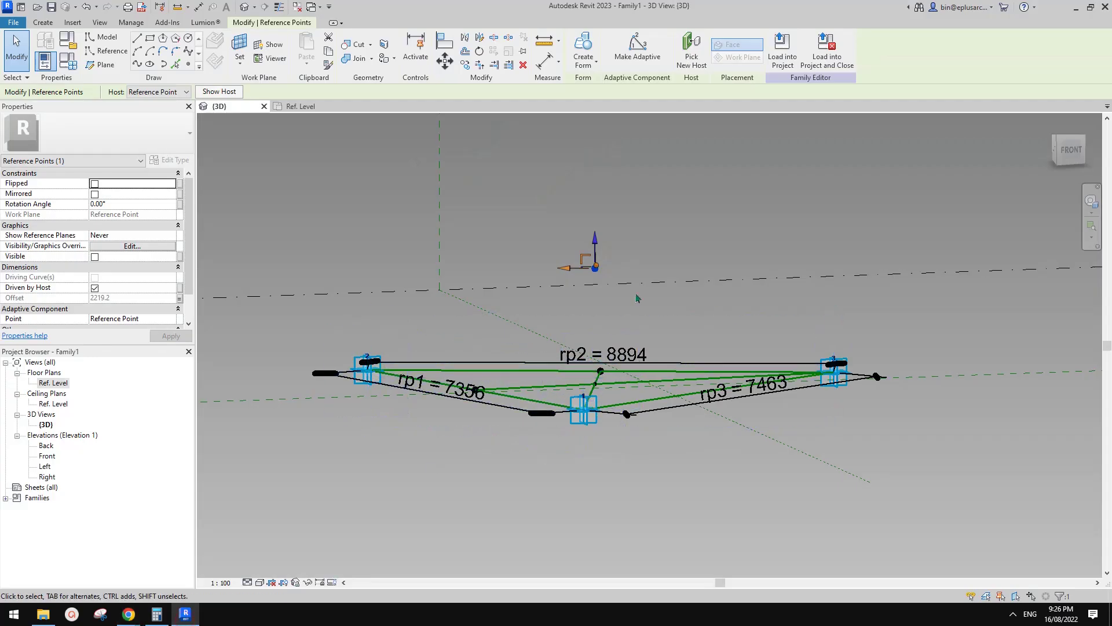
Drive parameter h in Family Types with the formula (rp1 + rp2 + rp3) / 10 and apply it.
{"action": "middle_click_drag", "start_coordinate": [636, 298], "coordinate": [554, 369], "text": "shift"}
{"action": "middle_click_drag", "start_coordinate": [527, 308], "coordinate": [516, 357], "text": "shift"}
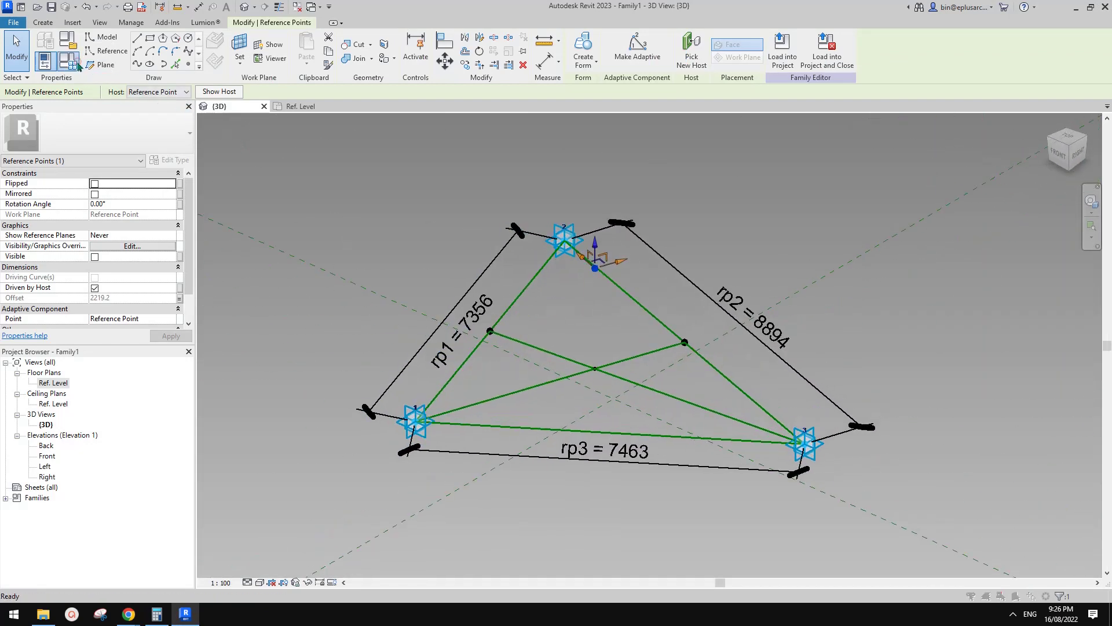
{"action": "left_click", "coordinate": [69, 39]}
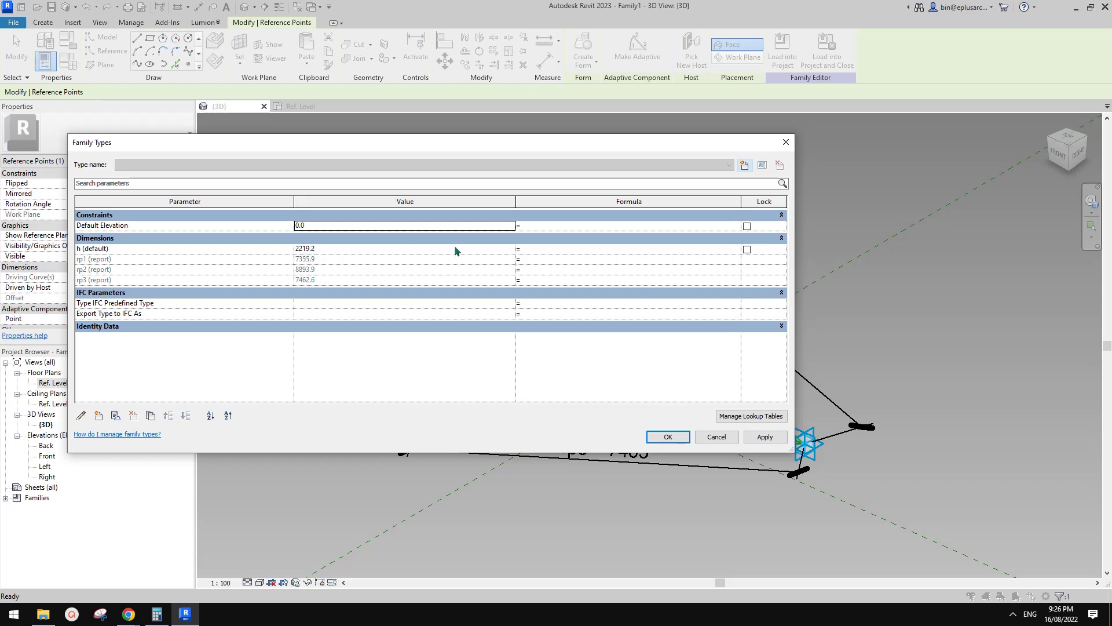
{"action": "left_click", "coordinate": [542, 249]}
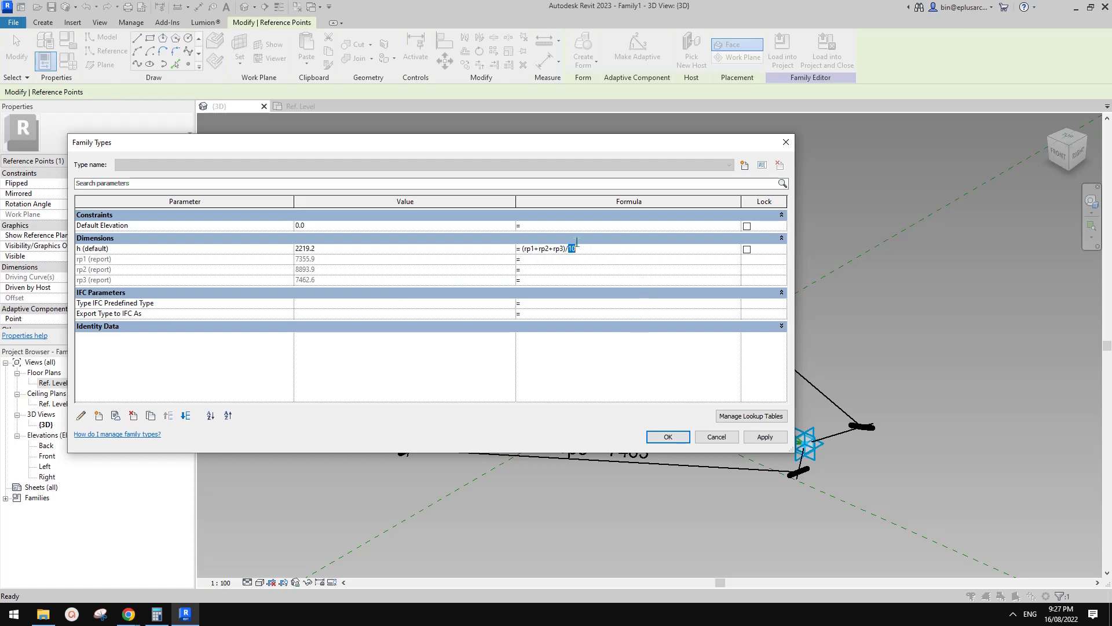
{"action": "left_click", "coordinate": [764, 437]}
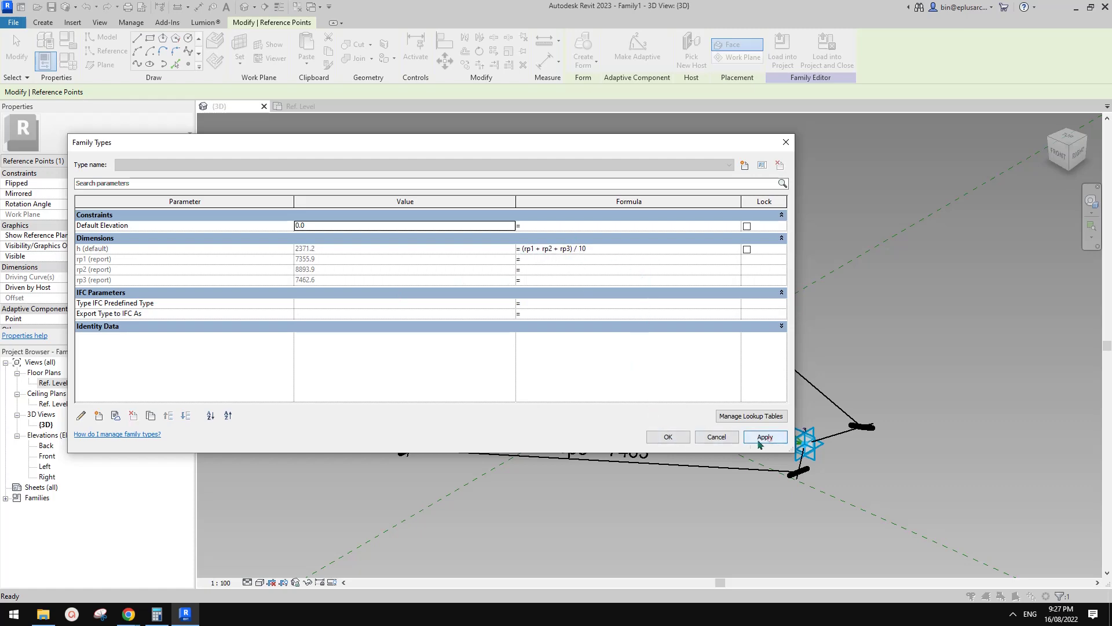
{"action": "left_click", "coordinate": [668, 437]}
Flex the family by moving adaptive point 3 toward point 2, to about 4000 from point 2 and 6500 from point 1.
{"action": "middle_click_drag", "start_coordinate": [724, 446], "coordinate": [767, 463], "text": "shift"}
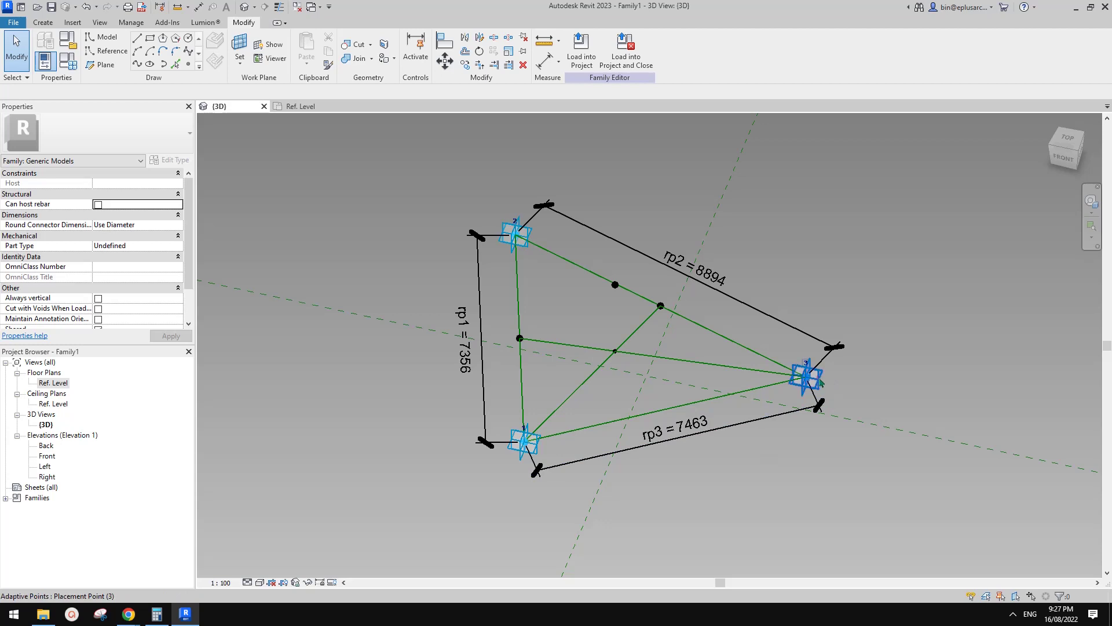
{"action": "left_click_drag", "start_coordinate": [820, 382], "coordinate": [667, 286]}
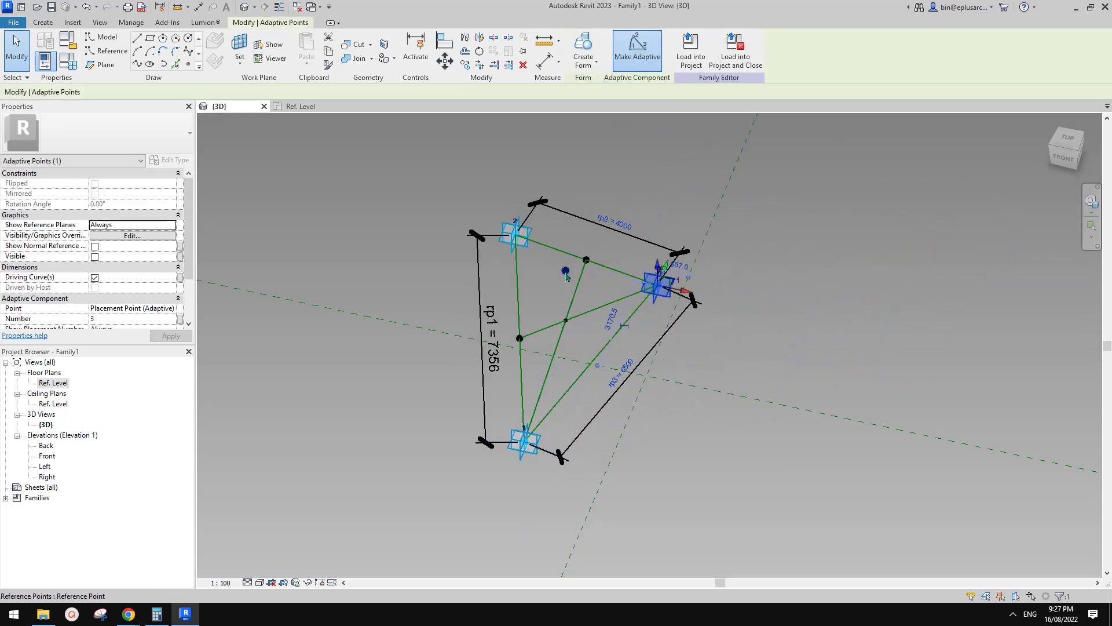
Flex the family by moving adaptive point 1 to about 6800 from point 2 and adaptive point 3 to about 5200 from point 2.
{"action": "middle_click_drag", "start_coordinate": [567, 277], "coordinate": [537, 364], "text": "shift"}
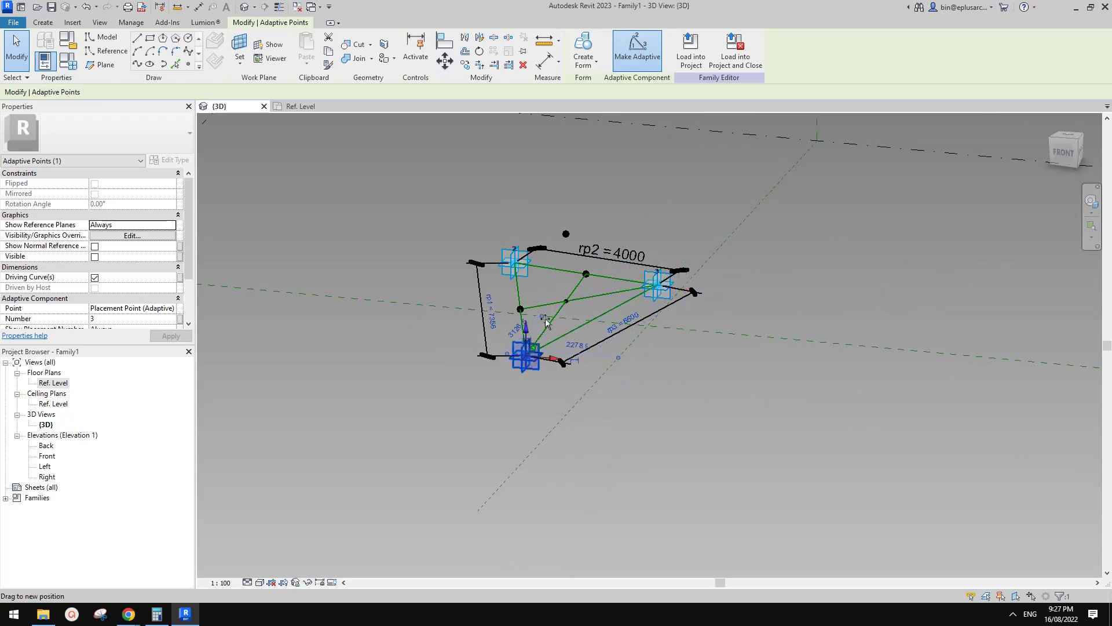
{"action": "mouse_move", "coordinate": [534, 359]}
{"action": "left_mouse_down"}
{"action": "mouse_move", "coordinate": [551, 303]}
{"action": "mouse_move", "coordinate": [572, 293]}
{"action": "mouse_move", "coordinate": [504, 316]}
{"action": "mouse_move", "coordinate": [322, 450]}
{"action": "mouse_move", "coordinate": [254, 469]}
{"action": "mouse_move", "coordinate": [481, 382]}
{"action": "mouse_move", "coordinate": [526, 347]}
{"action": "mouse_move", "coordinate": [543, 351]}
{"action": "left_mouse_up"}
{"action": "middle_click_drag", "start_coordinate": [548, 348], "coordinate": [559, 292], "text": "shift"}
{"action": "middle_click_drag", "start_coordinate": [621, 253], "coordinate": [665, 300], "text": "shift"}
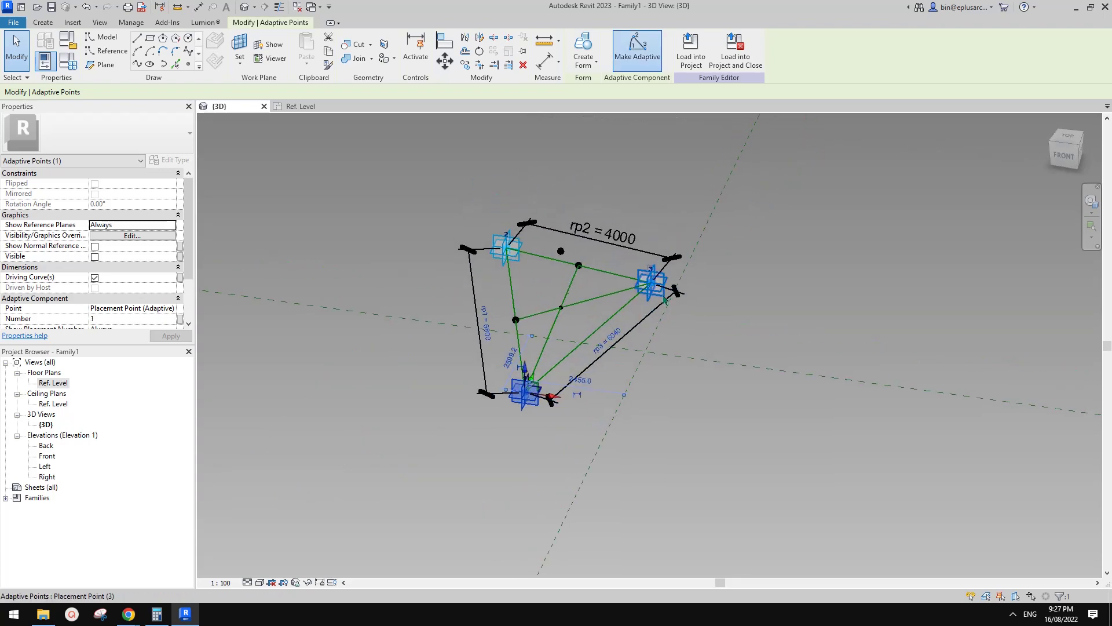
{"action": "left_click_drag", "start_coordinate": [653, 283], "coordinate": [704, 277]}
{"action": "middle_click_drag", "start_coordinate": [647, 317], "coordinate": [539, 320], "text": "shift"}
{"action": "scroll", "coordinate": [536, 316], "scroll_direction": "up", "scroll_amount": 1}
{"action": "middle_click_drag", "start_coordinate": [542, 260], "coordinate": [648, 296]}
Connect the raised apex point to adaptive points 1, 3 and 2 with three splines through points.
{"action": "left_click", "coordinate": [649, 294]}
{"action": "left_click", "coordinate": [664, 250]}
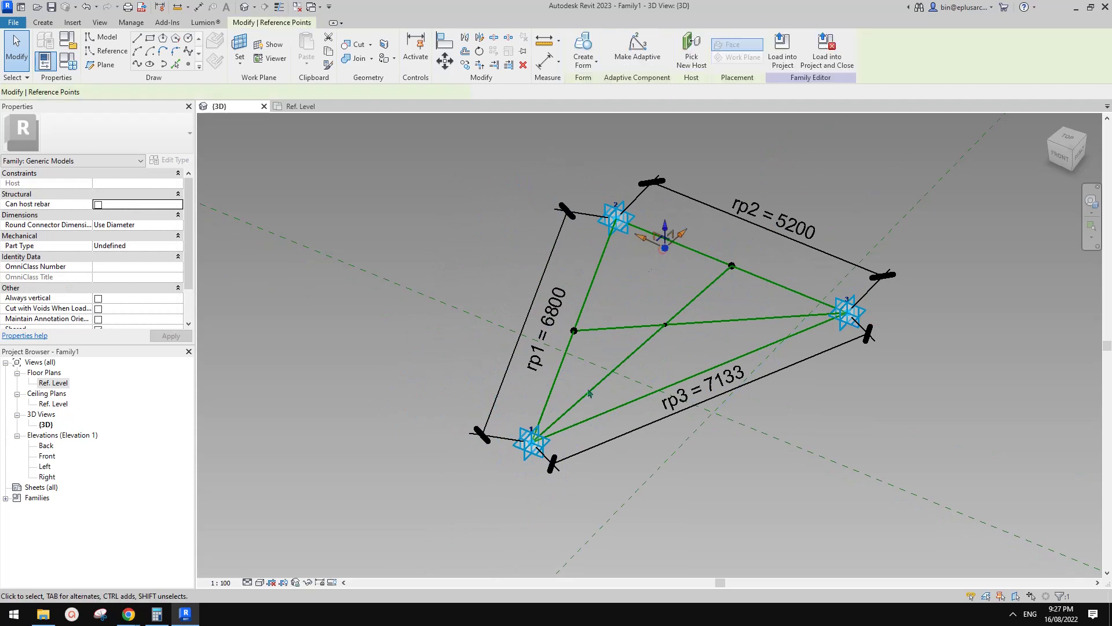
{"action": "left_click", "coordinate": [531, 461], "text": "ctrl"}
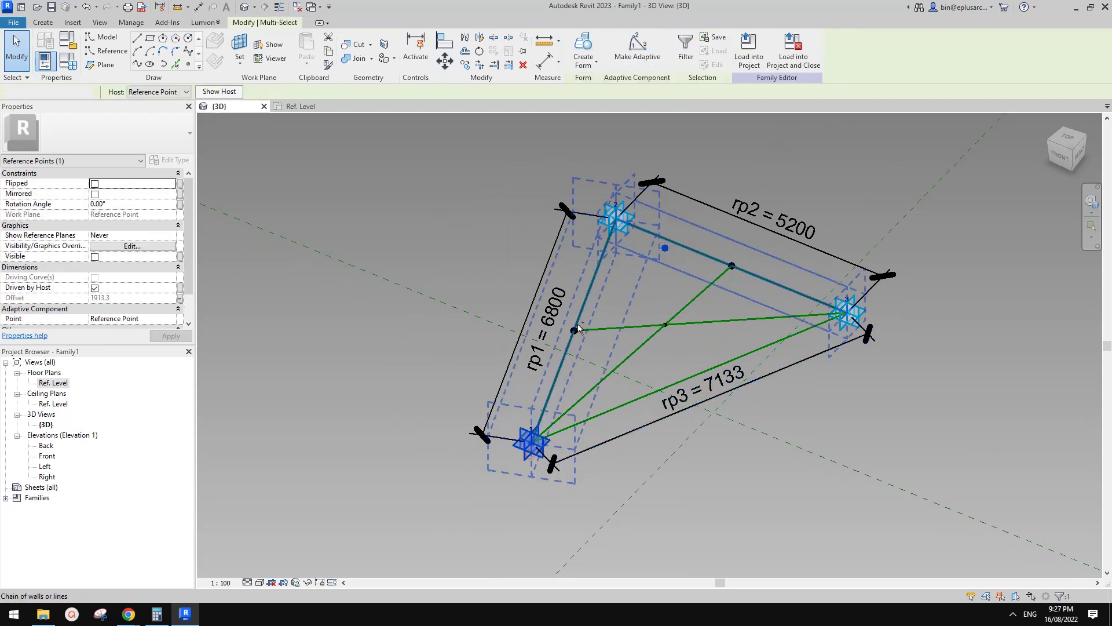
{"action": "left_click", "coordinate": [139, 65]}
{"action": "left_click", "coordinate": [848, 315]}
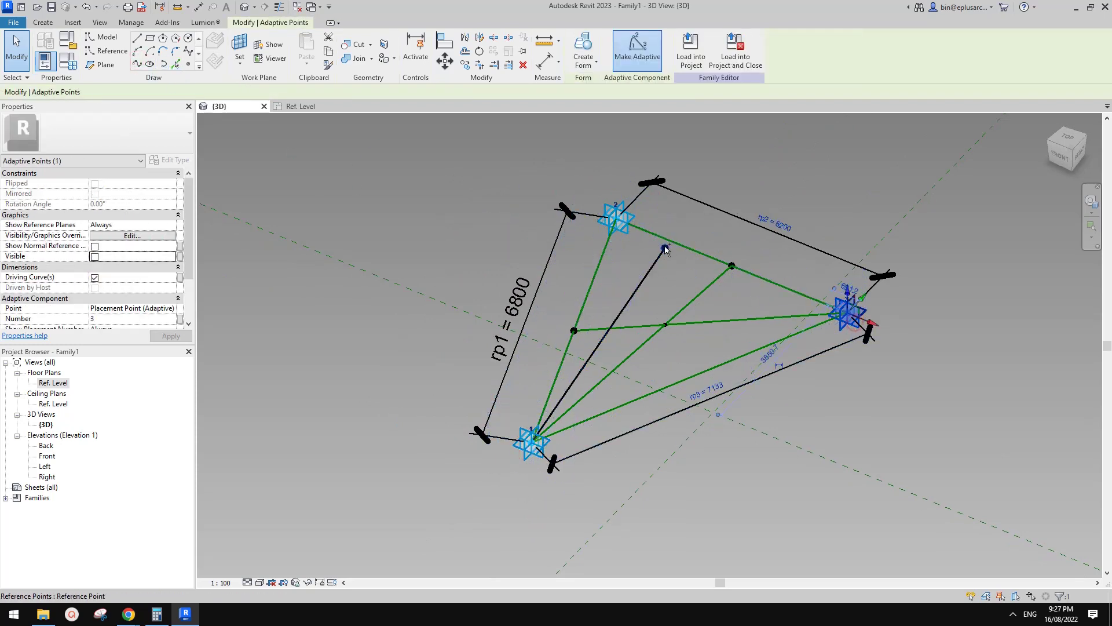
{"action": "left_click", "coordinate": [665, 249], "text": "ctrl"}
{"action": "left_click", "coordinate": [138, 66]}
{"action": "left_click", "coordinate": [617, 220]}
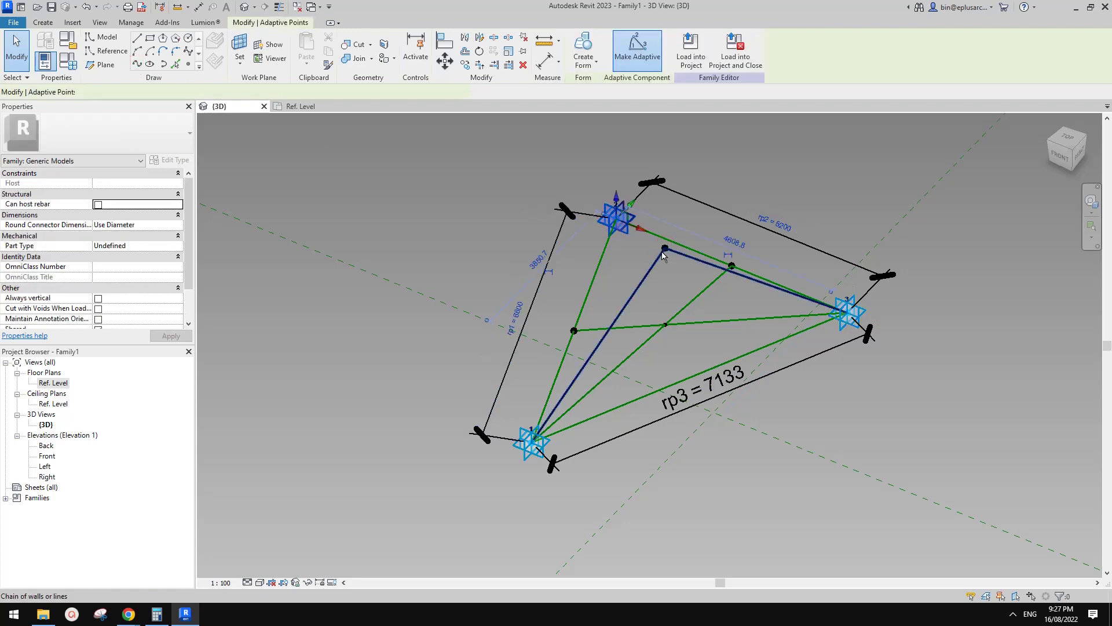
{"action": "left_click", "coordinate": [665, 248], "text": "ctrl"}
{"action": "left_click", "coordinate": [138, 64]}
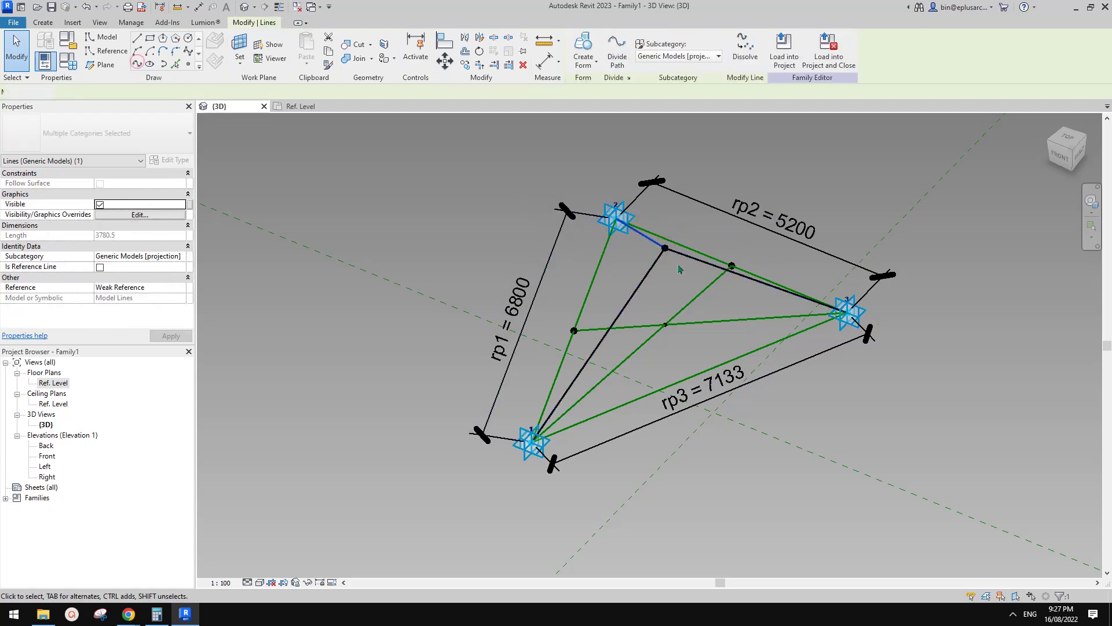
Convert the three lines running from the apex to the corners into reference lines.
{"action": "key", "text": "Escape"}
{"action": "left_click", "coordinate": [657, 262]}
{"action": "left_click", "coordinate": [687, 256], "text": "ctrl"}
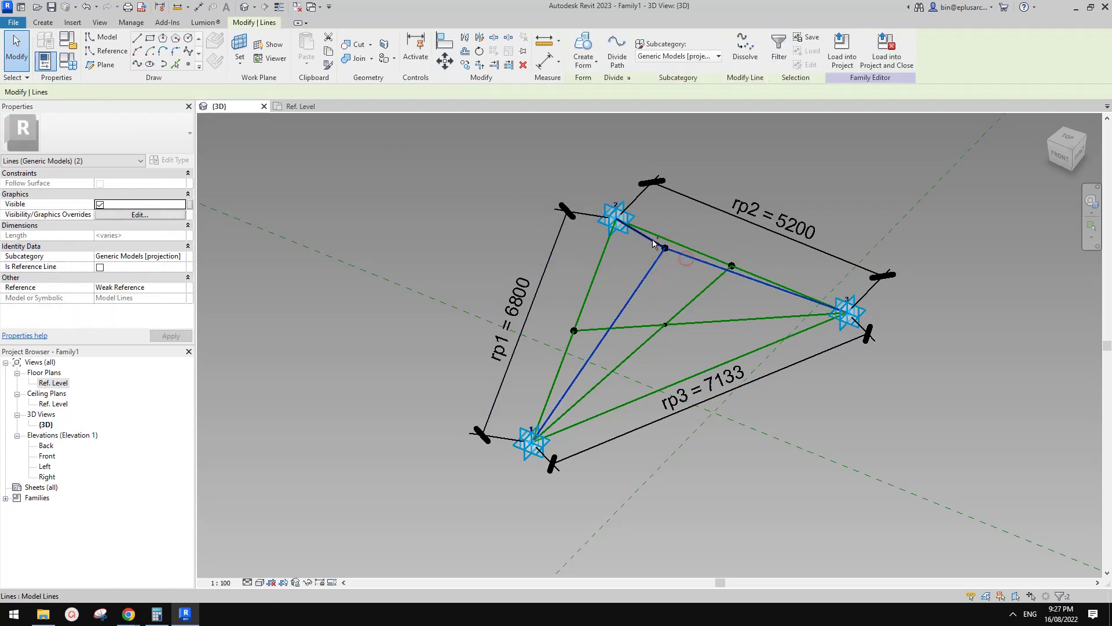
{"action": "left_click", "coordinate": [100, 267]}
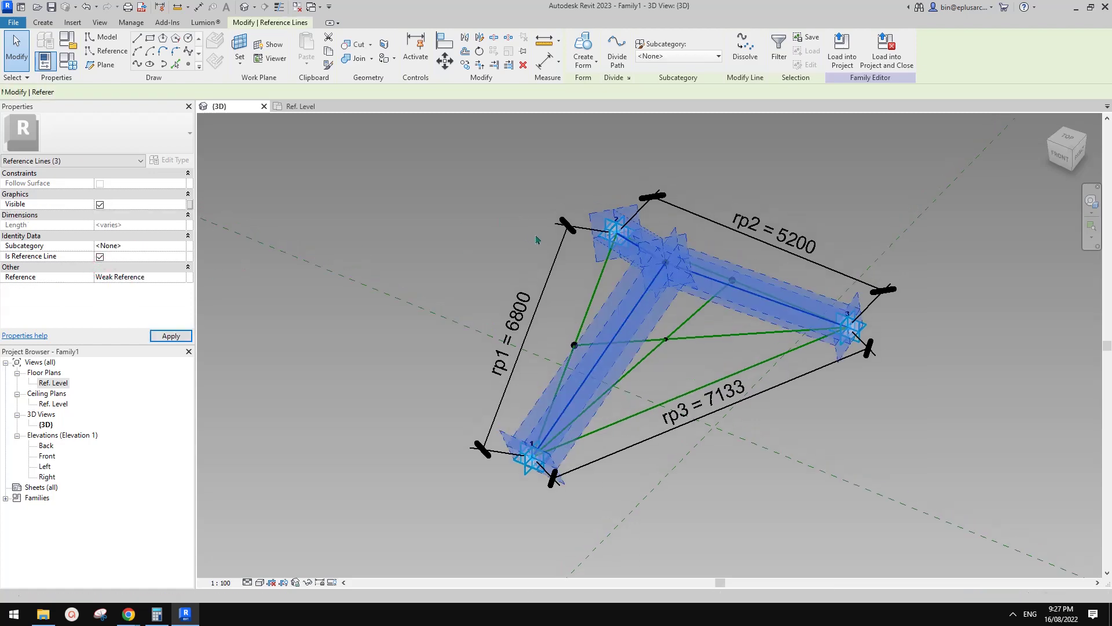
{"action": "left_click", "coordinate": [536, 240]}
{"action": "middle_click_drag", "start_coordinate": [585, 272], "coordinate": [654, 344], "text": "shift"}
{"action": "left_click", "coordinate": [654, 295]}
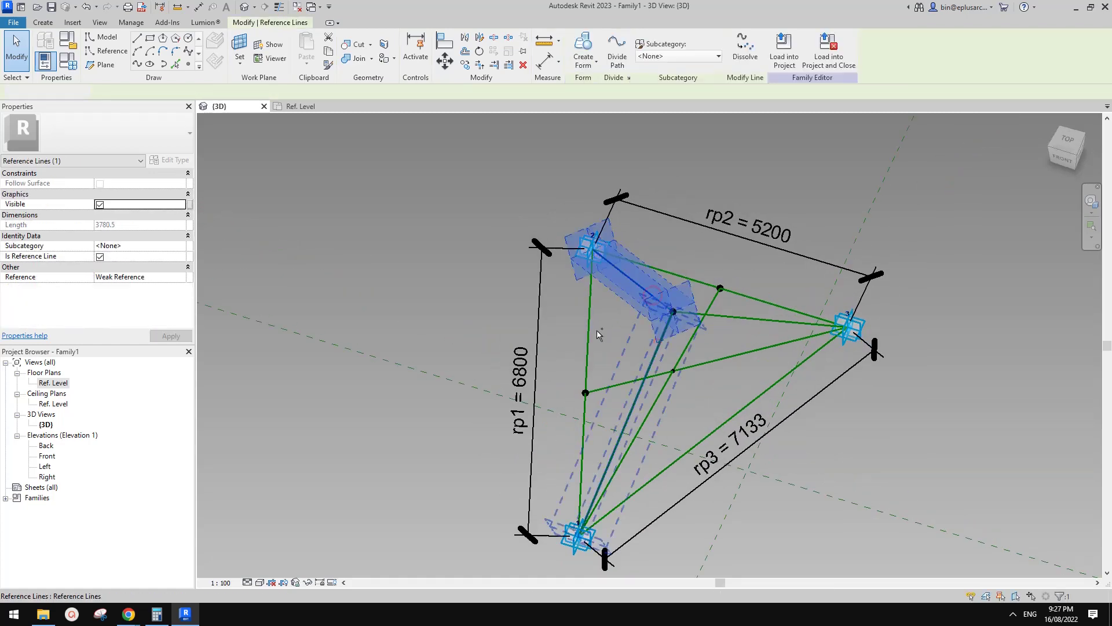
{"action": "left_click", "coordinate": [660, 340], "text": "ctrl"}
{"action": "left_click", "coordinate": [590, 329], "text": "ctrl"}
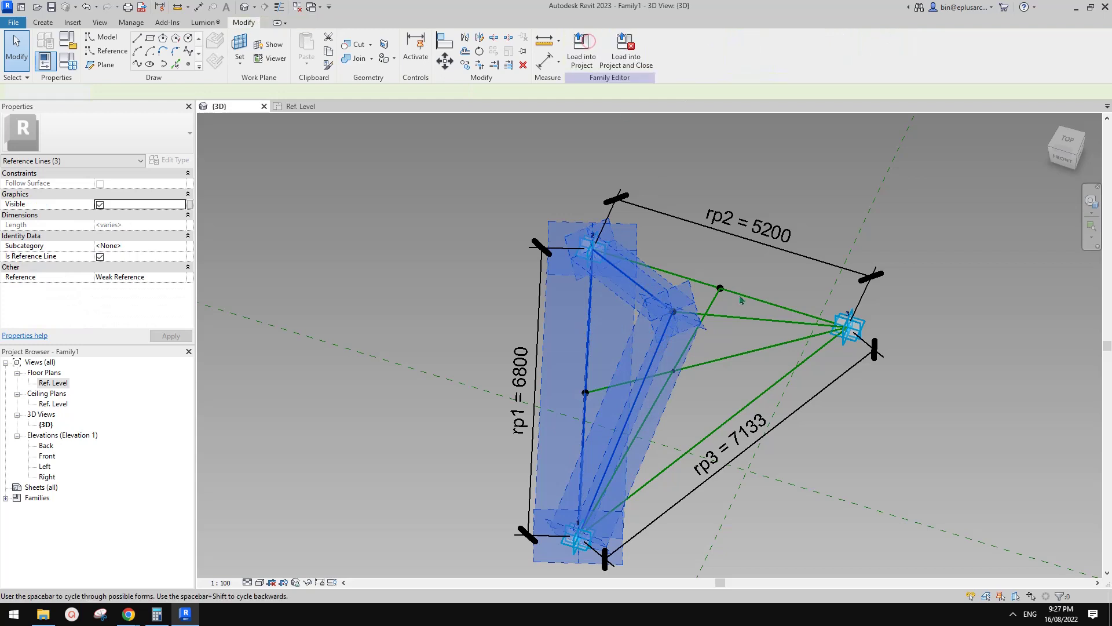
{"action": "left_click", "coordinate": [589, 41]}
{"action": "key", "text": "Escape"}
Create a form from the rp1 base edge and its two apex reference lines, and delete the outer face to leave a flat triangle.
{"action": "left_click", "coordinate": [663, 330]}
{"action": "left_click", "coordinate": [638, 286], "text": "ctrl"}
{"action": "left_click", "coordinate": [590, 315], "text": "ctrl"}
{"action": "middle_click_drag", "start_coordinate": [650, 330], "coordinate": [641, 328]}
{"action": "left_click", "coordinate": [583, 52]}
{"action": "left_click", "coordinate": [351, 242]}
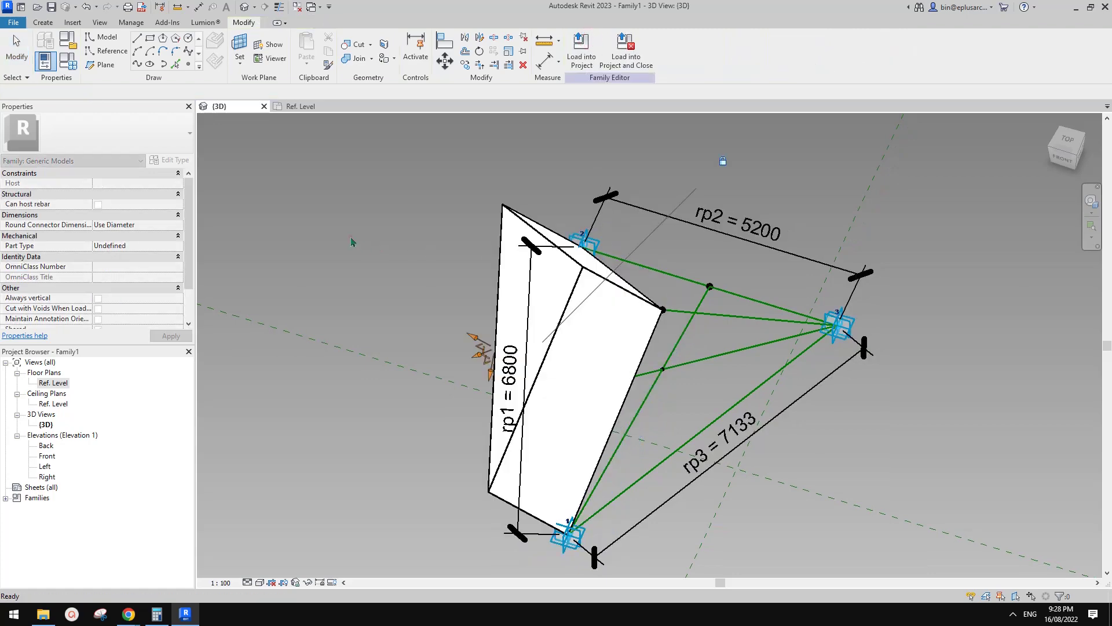
{"action": "left_click", "coordinate": [525, 360]}
{"action": "key", "text": "Delete"}
Create a form from the rp3 base edge and its two apex reference lines, and delete its outer face to leave a flat triangle.
{"action": "middle_click_drag", "start_coordinate": [629, 330], "coordinate": [589, 308]}
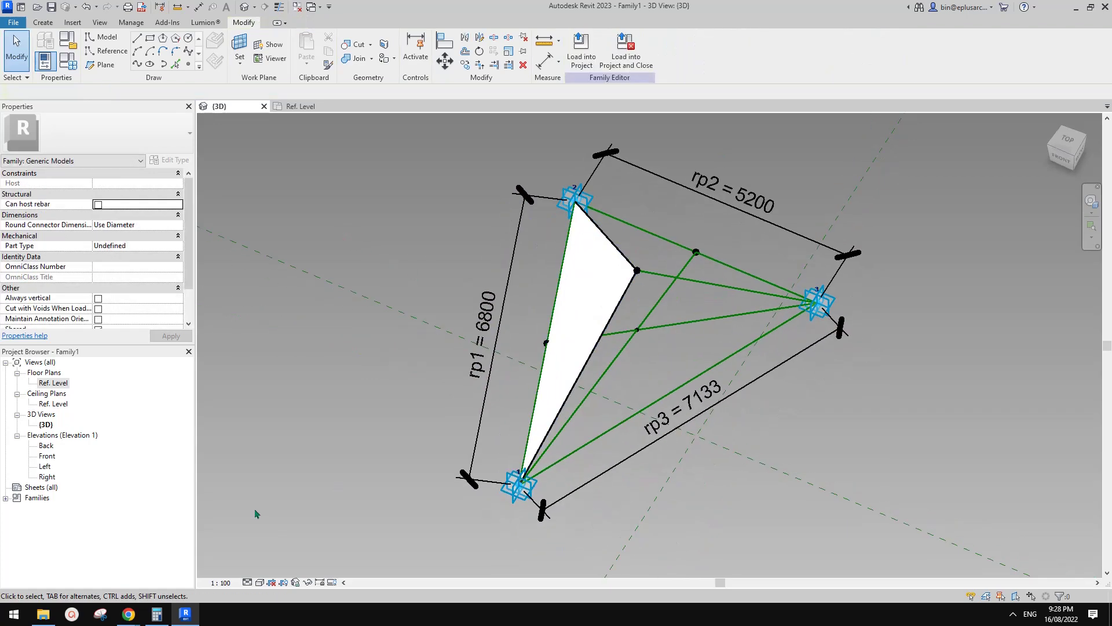
{"action": "left_click", "coordinate": [655, 273]}
{"action": "left_click", "coordinate": [624, 300]}
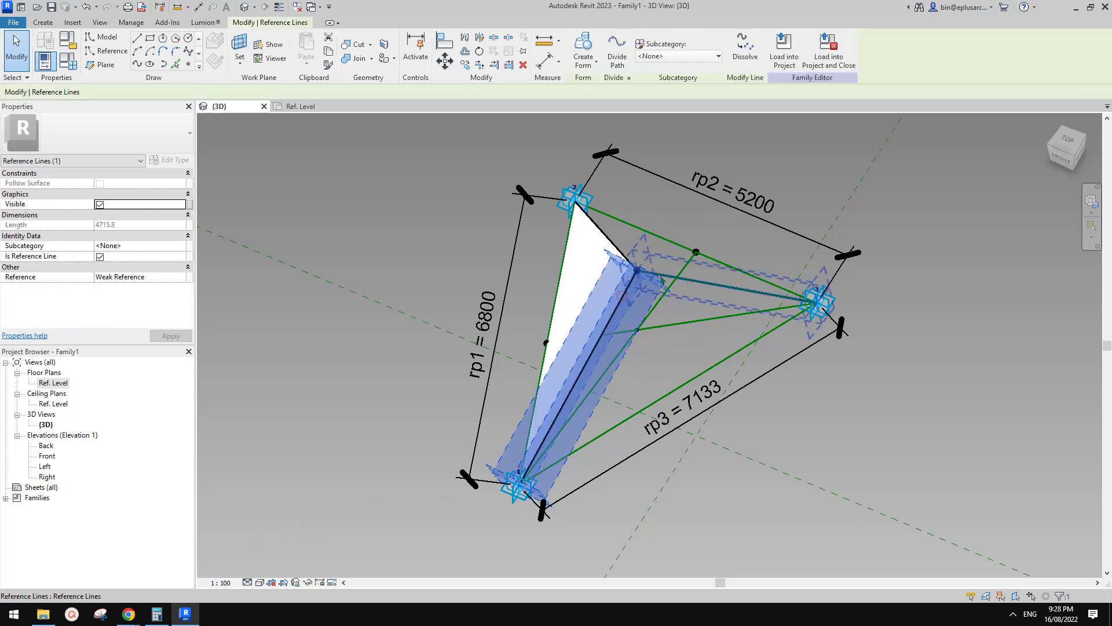
{"action": "left_click", "coordinate": [664, 275], "text": "ctrl"}
{"action": "left_click", "coordinate": [714, 364], "text": "ctrl"}
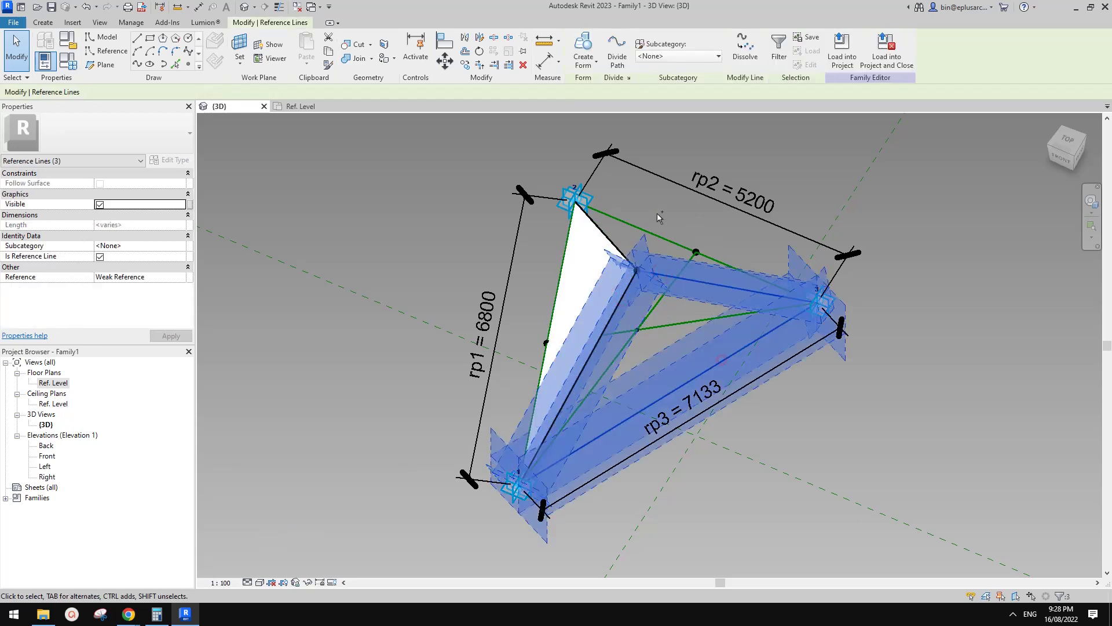
{"action": "left_click", "coordinate": [580, 44]}
{"action": "left_click", "coordinate": [675, 306]}
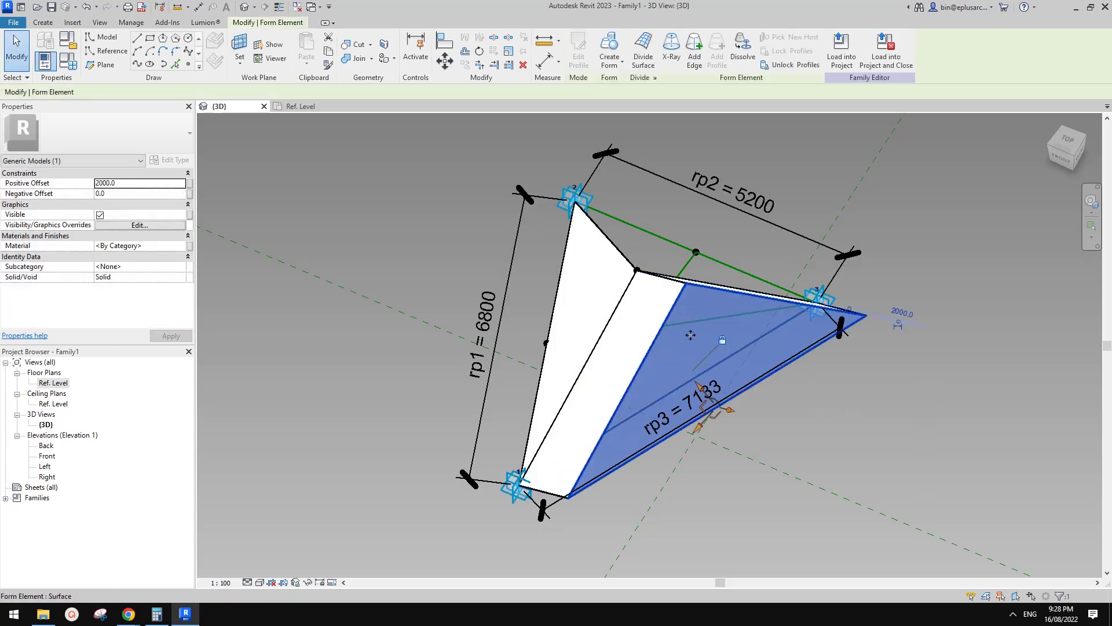
{"action": "key", "text": "Delete"}
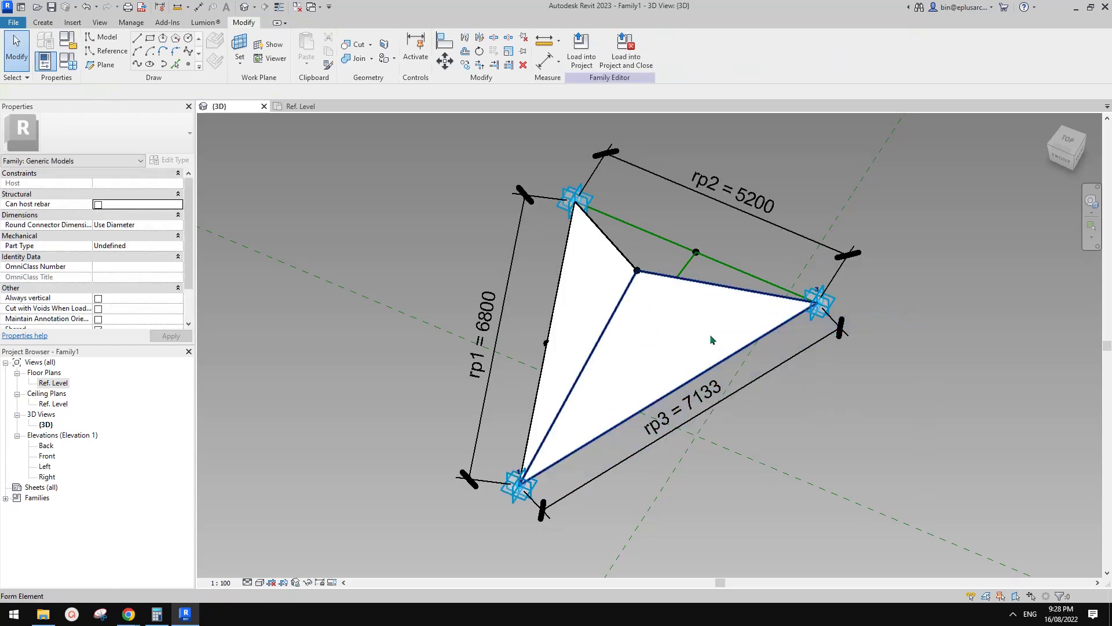
Create a form from the rp2 base edge and its two apex reference lines, deleting its outer face to complete the pyramid's third flat side.
{"action": "middle_click_drag", "start_coordinate": [709, 336], "coordinate": [675, 265], "text": "shift"}
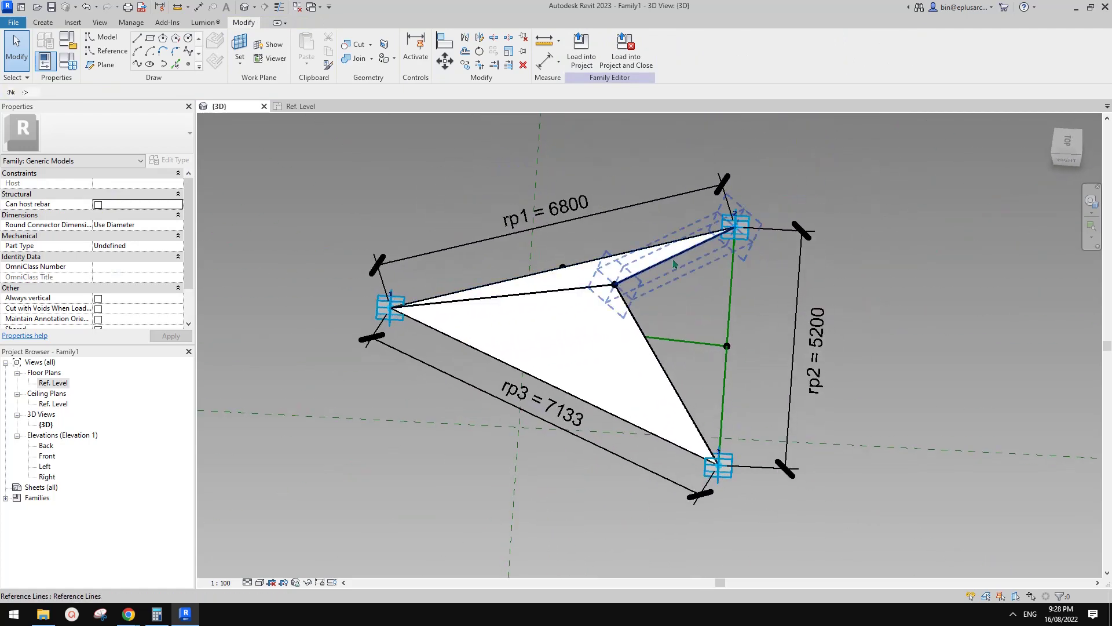
{"action": "left_click", "coordinate": [674, 264]}
{"action": "left_click", "coordinate": [642, 331], "text": "ctrl"}
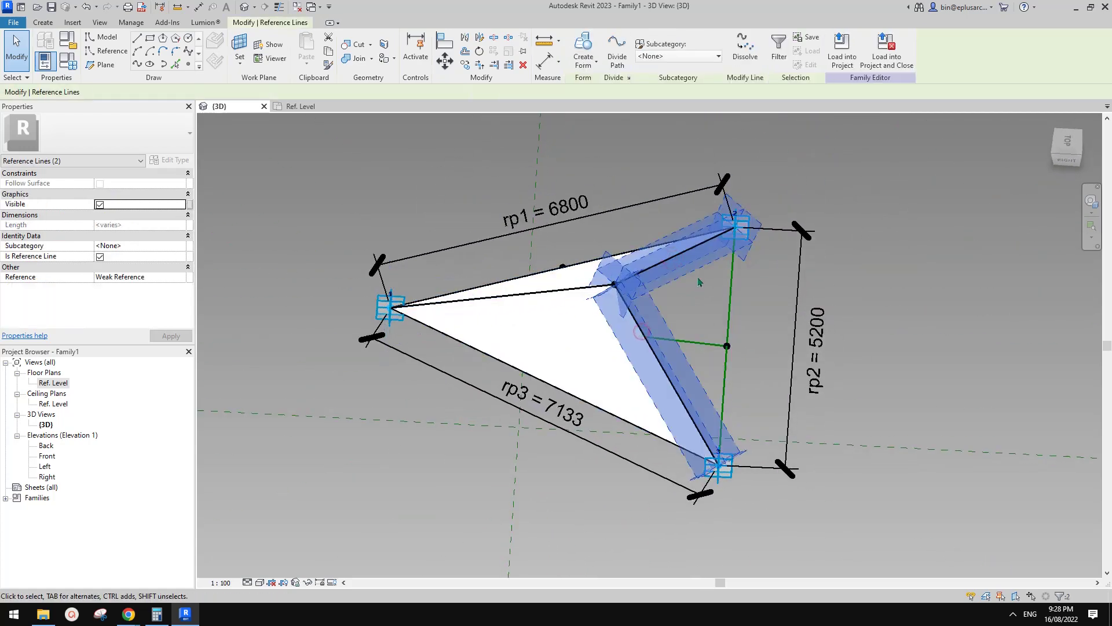
{"action": "left_click", "coordinate": [731, 292], "text": "ctrl"}
{"action": "middle_click_drag", "start_coordinate": [732, 291], "coordinate": [591, 343], "text": "shift"}
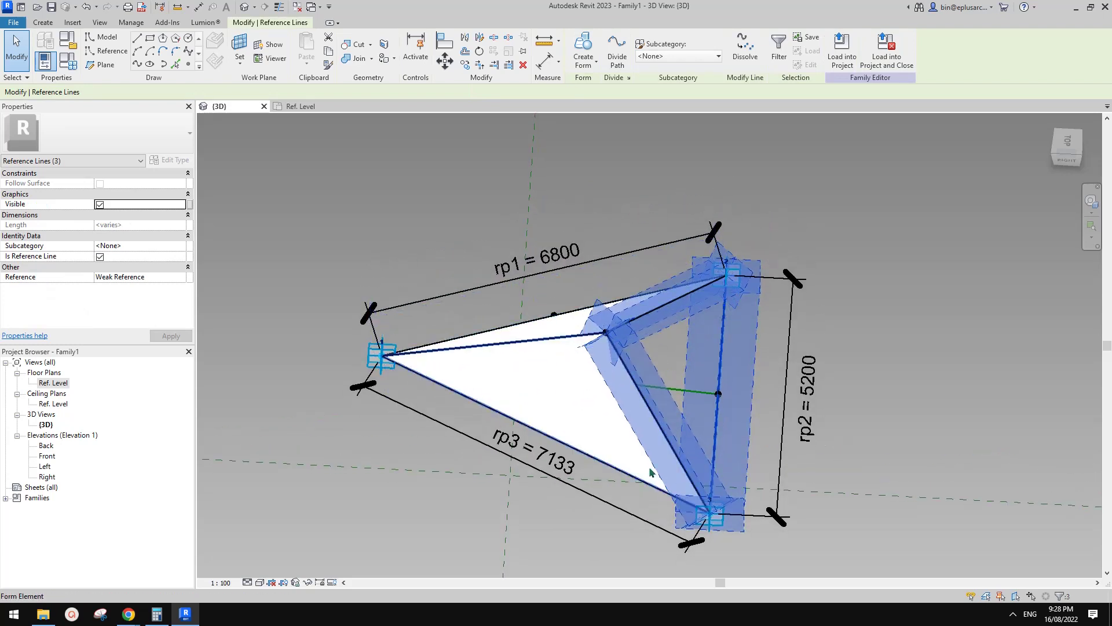
{"action": "left_click", "coordinate": [584, 52]}
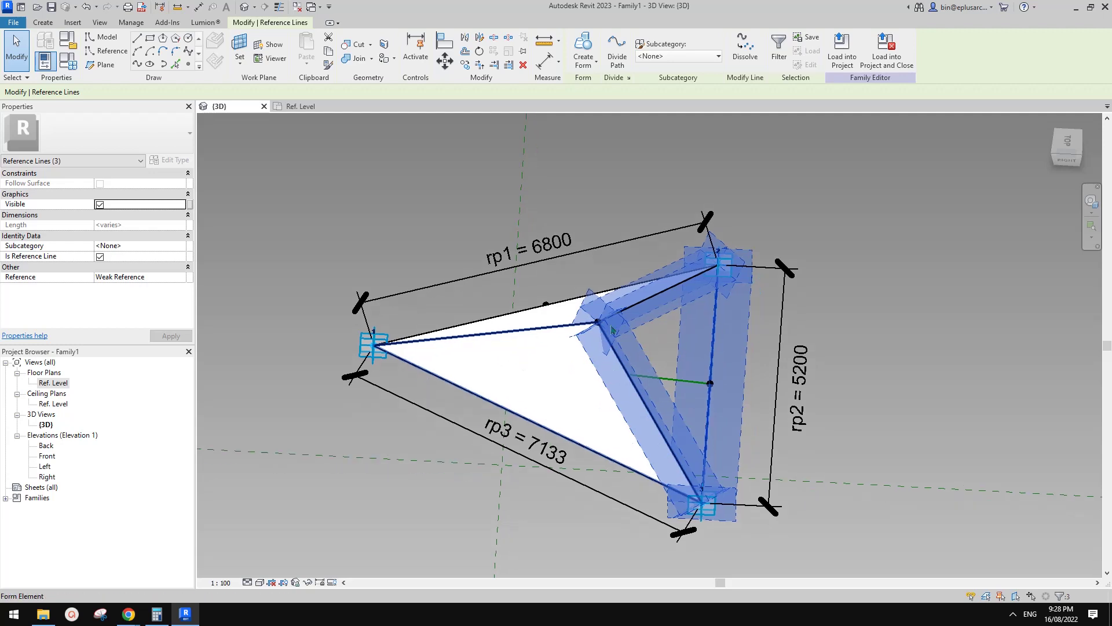
{"action": "left_click", "coordinate": [318, 500]}
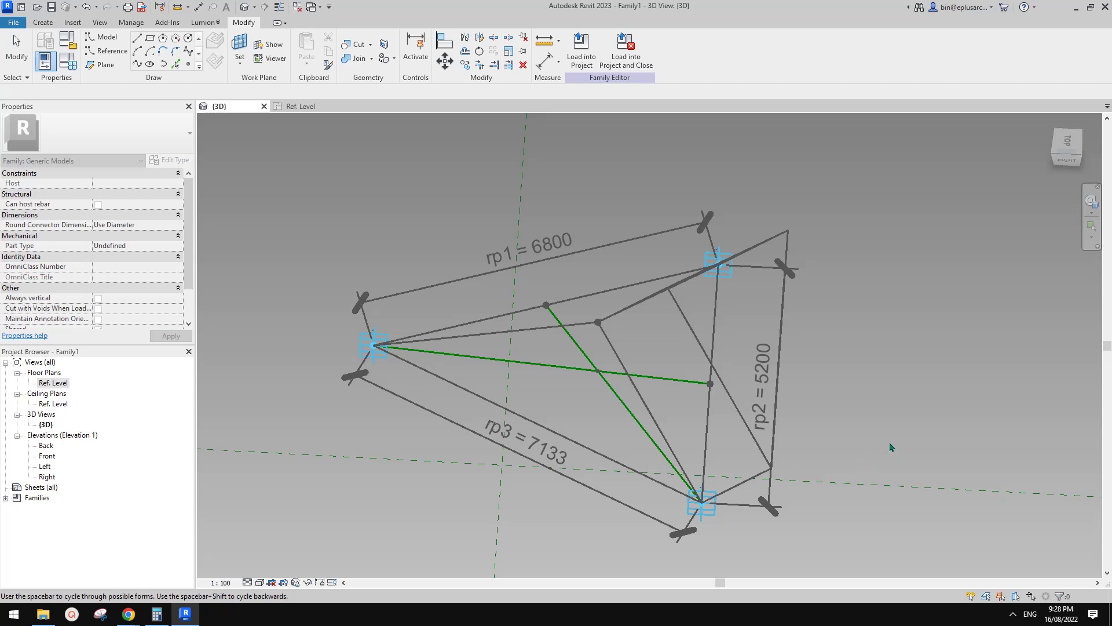
{"action": "left_click", "coordinate": [905, 335]}
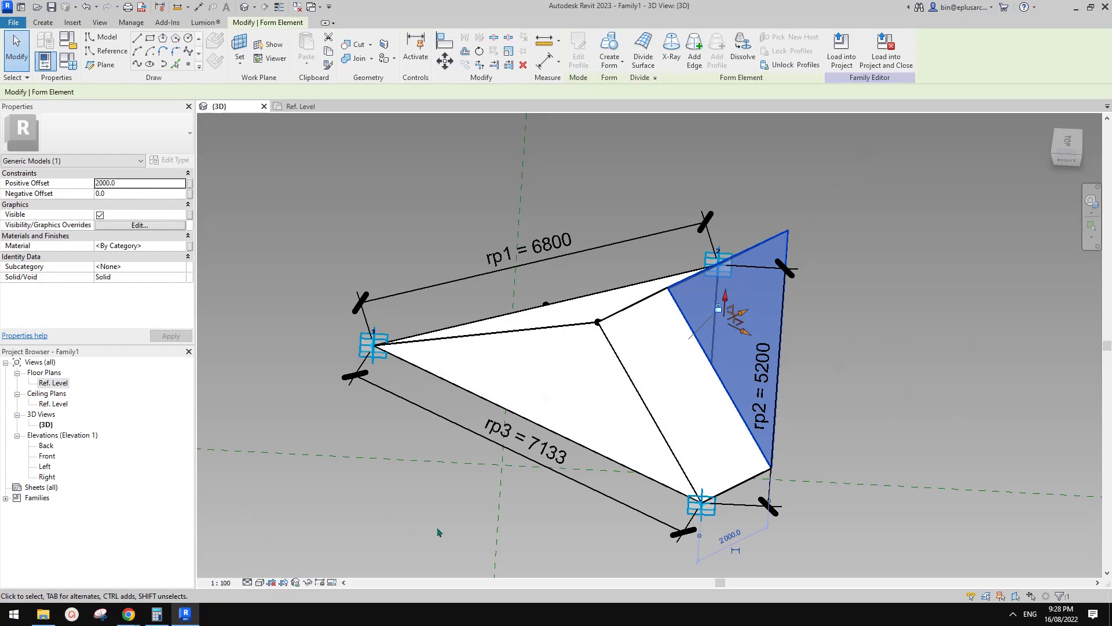
{"action": "middle_click_drag", "start_coordinate": [438, 532], "coordinate": [676, 409], "text": "shift"}
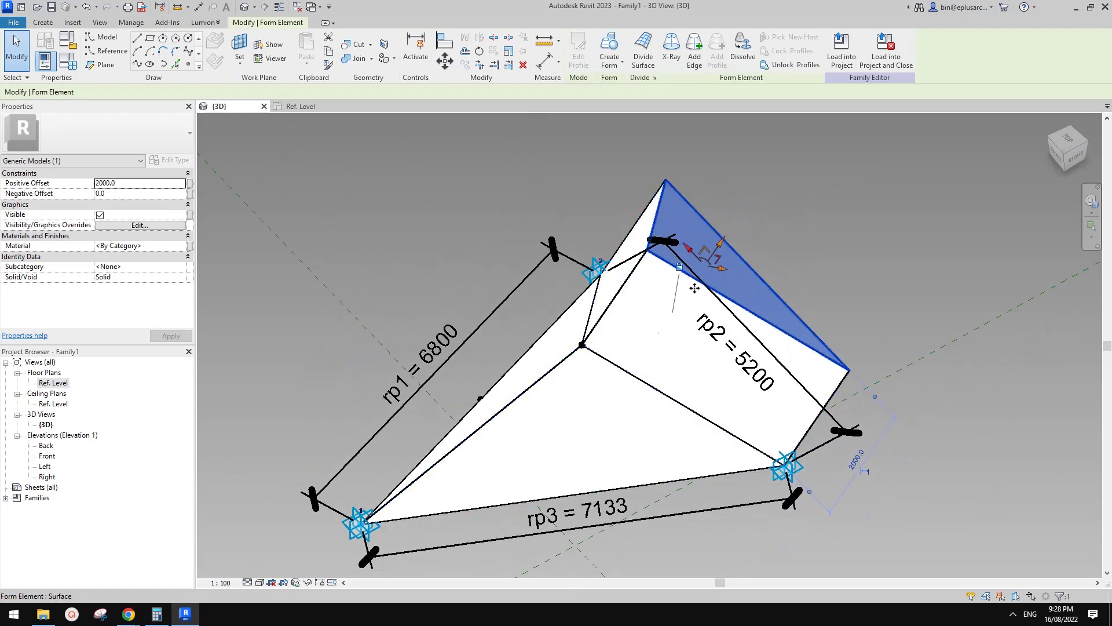
{"action": "middle_click_drag", "start_coordinate": [730, 292], "coordinate": [720, 293]}
{"action": "key", "text": "Delete"}
Examine the pyramid from several sides and select its three faces together to check their material property.
{"action": "left_click", "coordinate": [603, 342]}
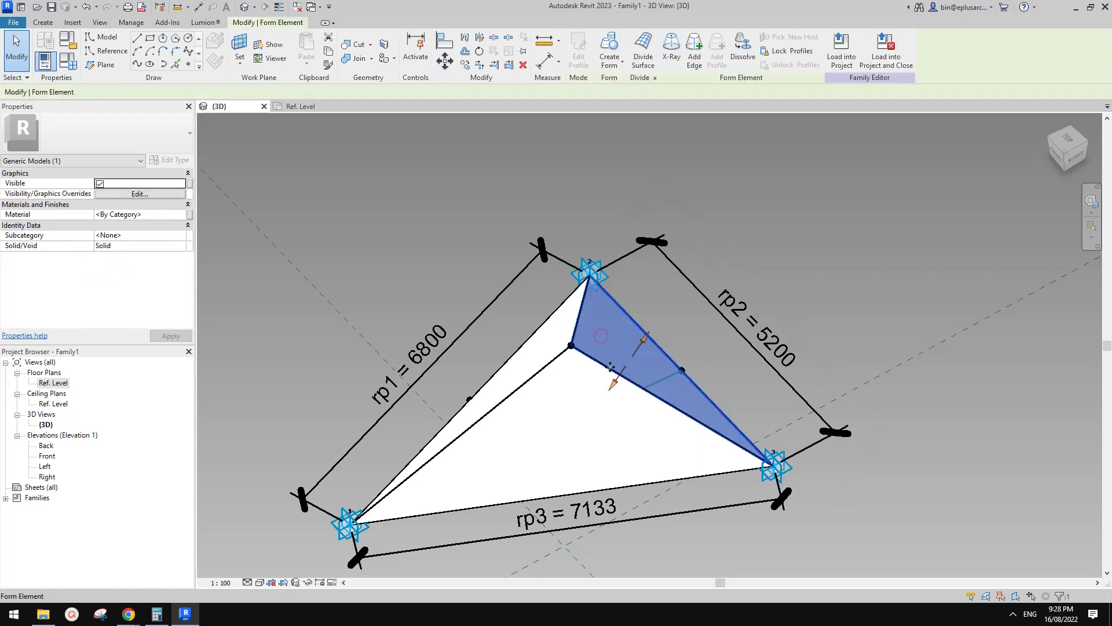
{"action": "middle_click_drag", "start_coordinate": [602, 342], "coordinate": [673, 389], "text": "shift"}
{"action": "left_click", "coordinate": [814, 365]}
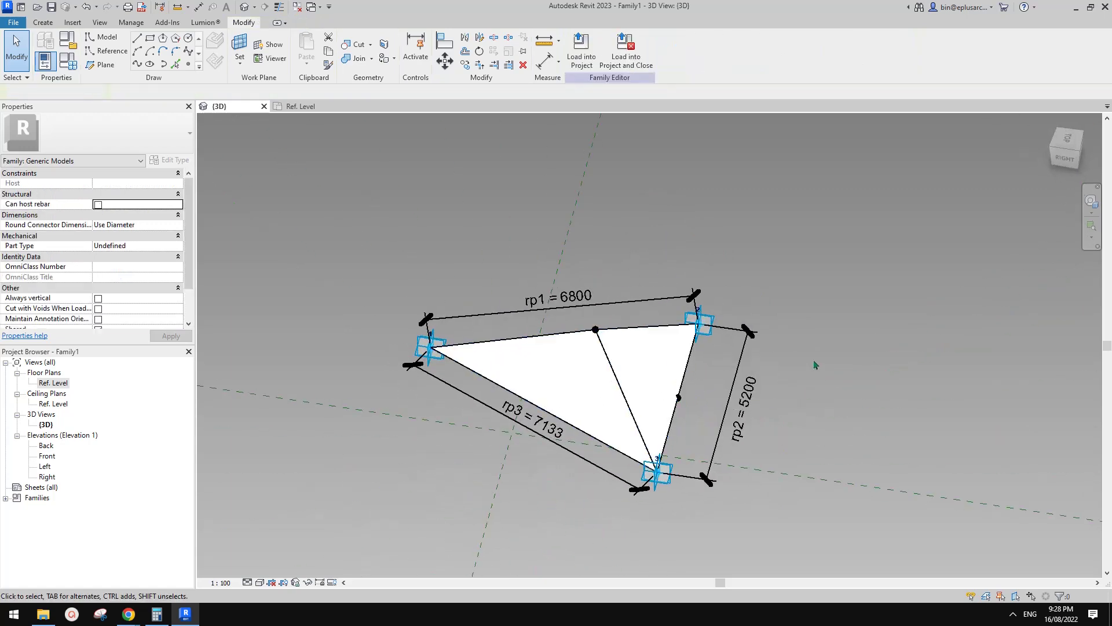
{"action": "middle_click_drag", "start_coordinate": [814, 366], "coordinate": [548, 385], "text": "shift"}
{"action": "middle_click_drag", "start_coordinate": [646, 347], "coordinate": [703, 365], "text": "shift"}
{"action": "left_click", "coordinate": [639, 361]}
{"action": "left_click", "coordinate": [645, 301], "text": "ctrl"}
{"action": "left_click", "coordinate": [596, 303], "text": "ctrl"}
{"action": "middle_click_drag", "start_coordinate": [661, 305], "coordinate": [691, 357], "text": "shift"}
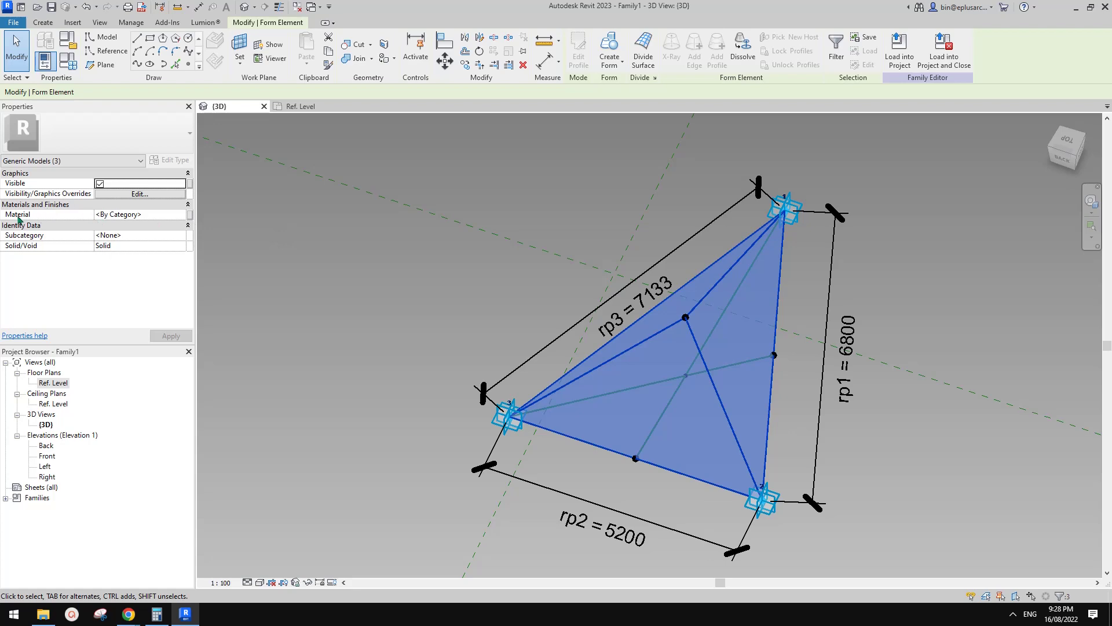
{"action": "key", "text": "Escape"}
{"action": "middle_click_drag", "start_coordinate": [630, 332], "coordinate": [311, 119], "text": "shift"}
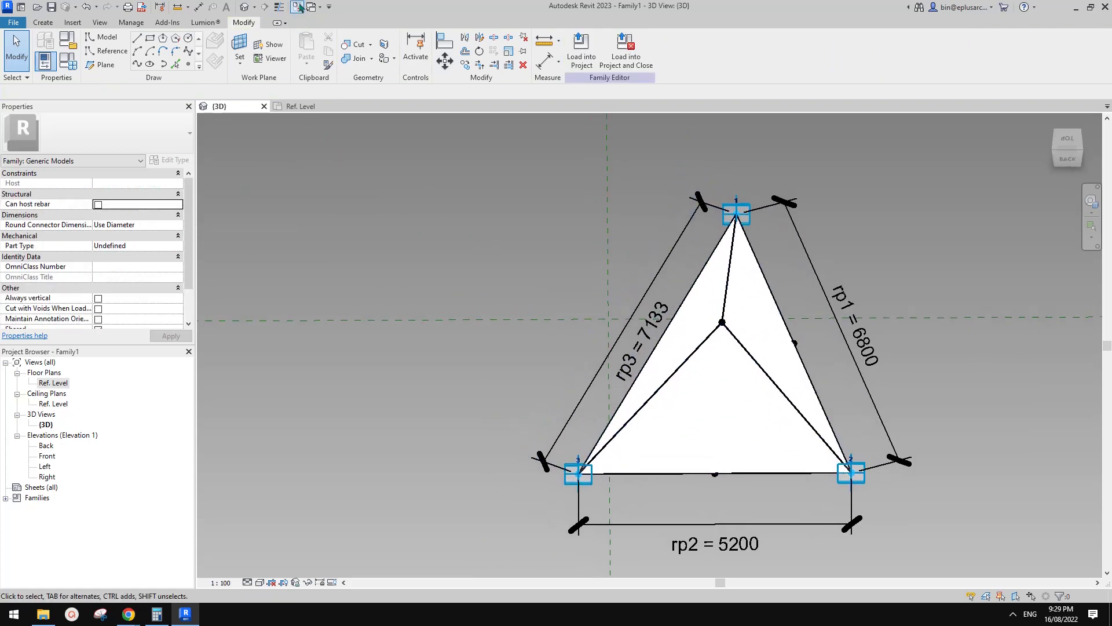
With inactive views closed, create a new family from the Metric Generic Model Adaptive template and open its Ref. Level floor plan.
{"action": "left_click", "coordinate": [299, 7]}
{"action": "left_click", "coordinate": [20, 25]}
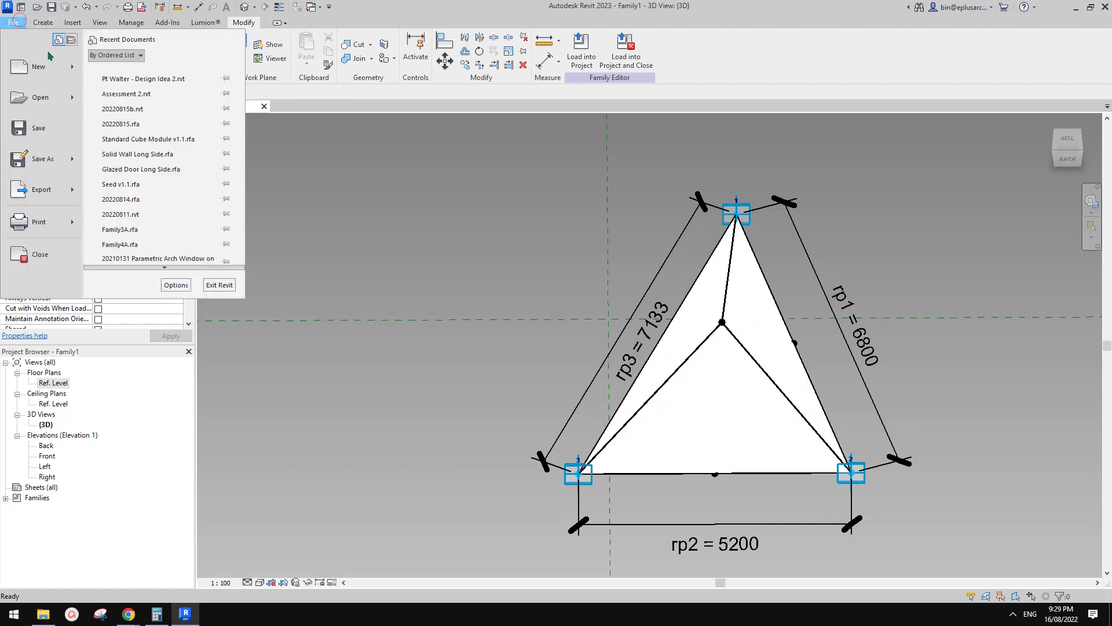
{"action": "mouse_move", "coordinate": [35, 99]}
{"action": "left_click", "coordinate": [139, 99]}
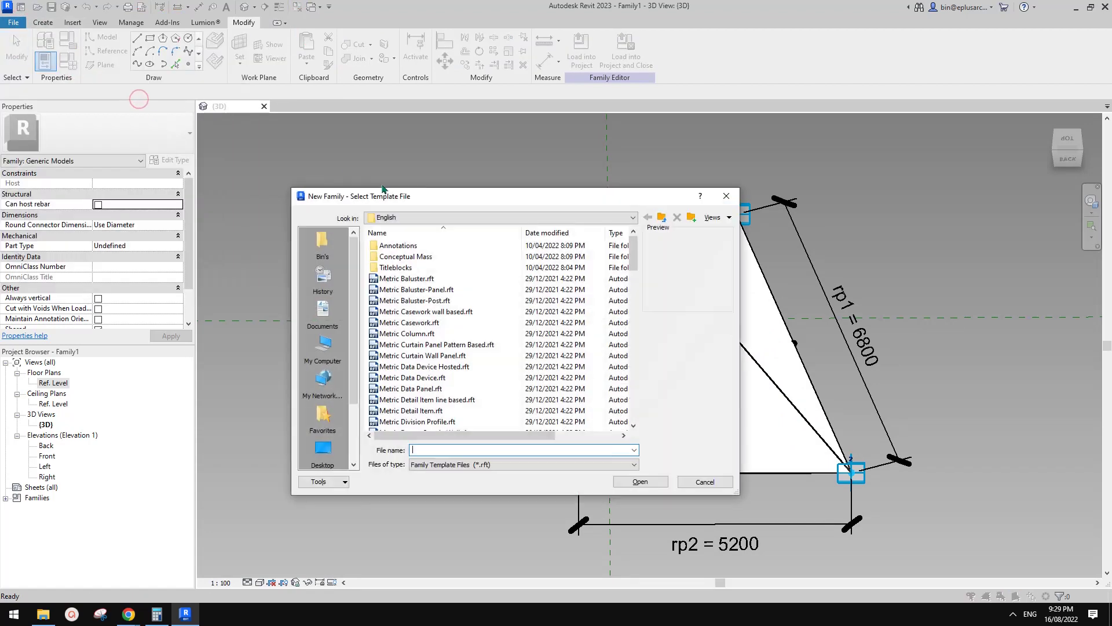
{"action": "left_click_drag", "start_coordinate": [418, 196], "coordinate": [428, 198]}
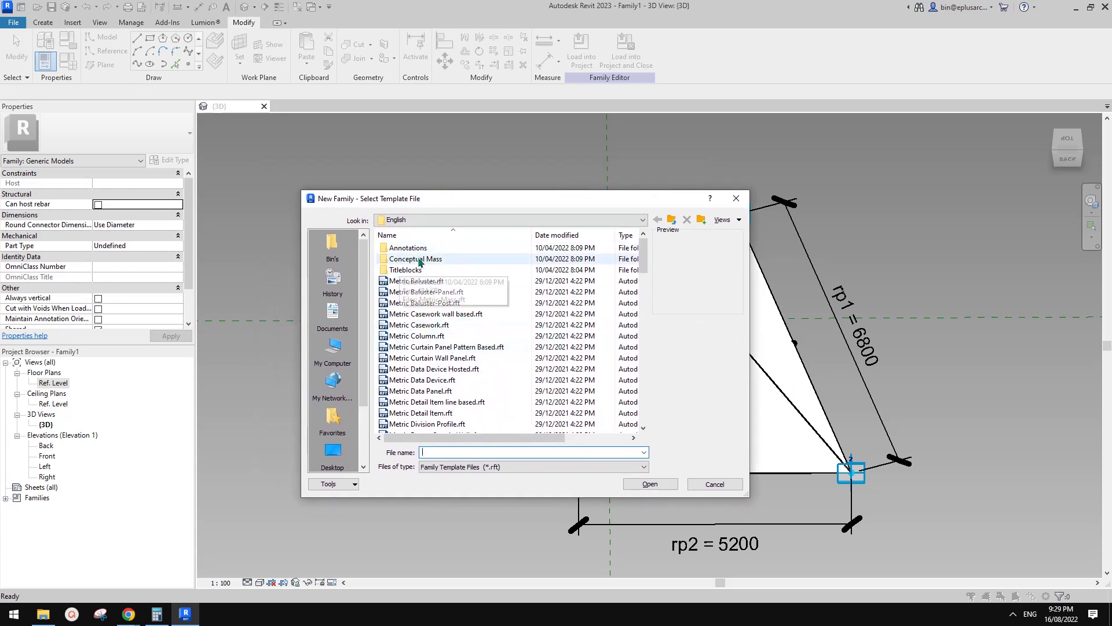
{"action": "left_click_drag", "start_coordinate": [643, 266], "coordinate": [639, 325]}
{"action": "left_click", "coordinate": [476, 293]}
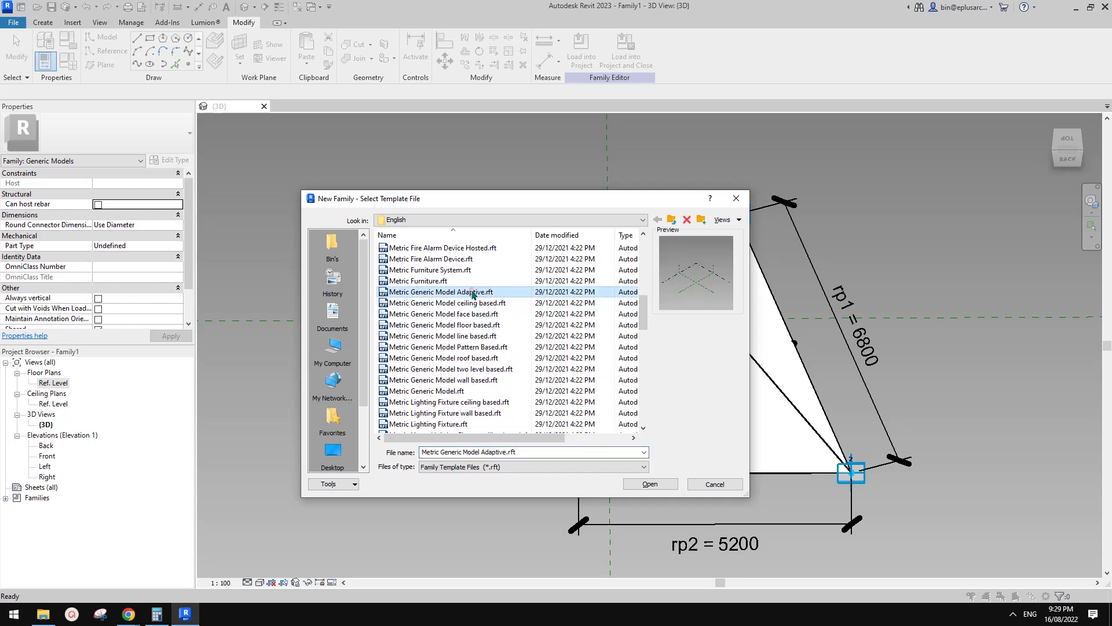
{"action": "double_click", "coordinate": [473, 293]}
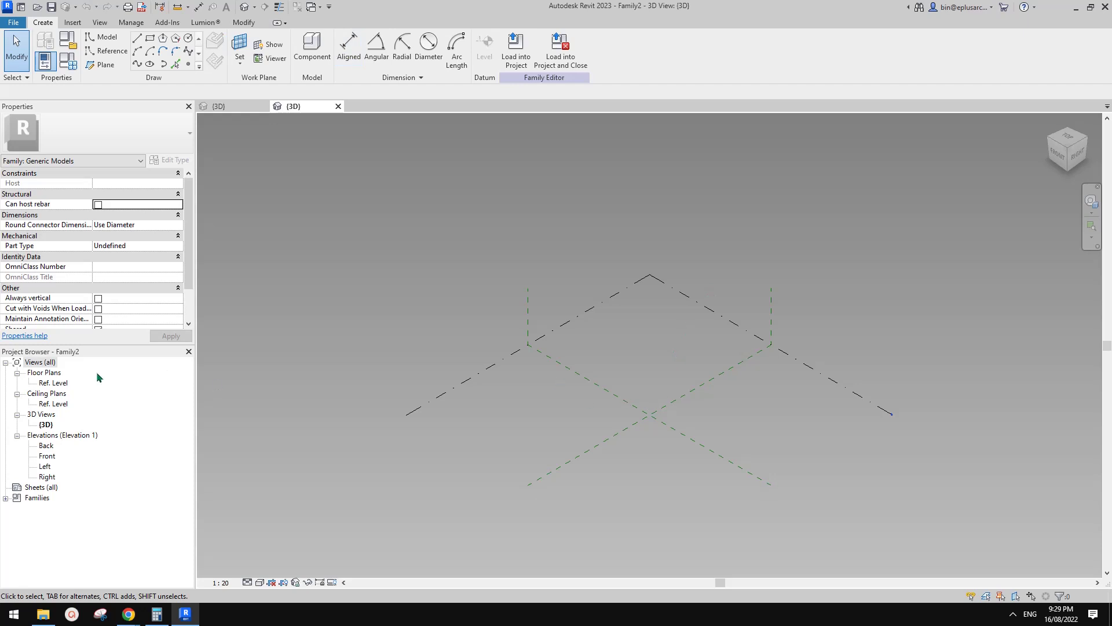
{"action": "double_click", "coordinate": [55, 383]}
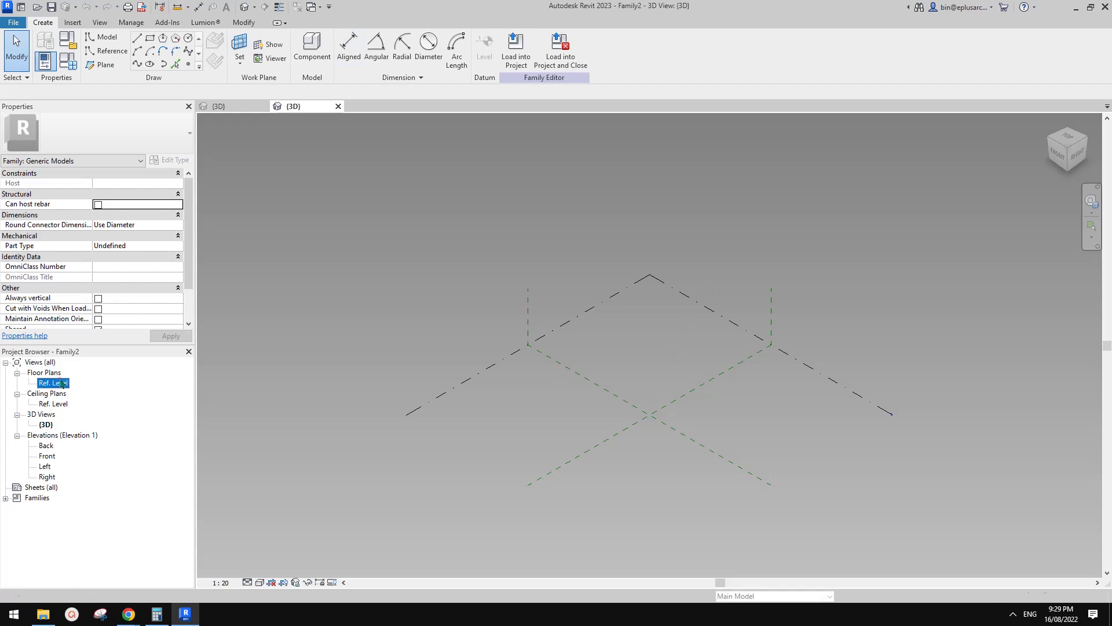
{"action": "scroll", "coordinate": [641, 341], "scroll_direction": "up", "scroll_amount": 1}
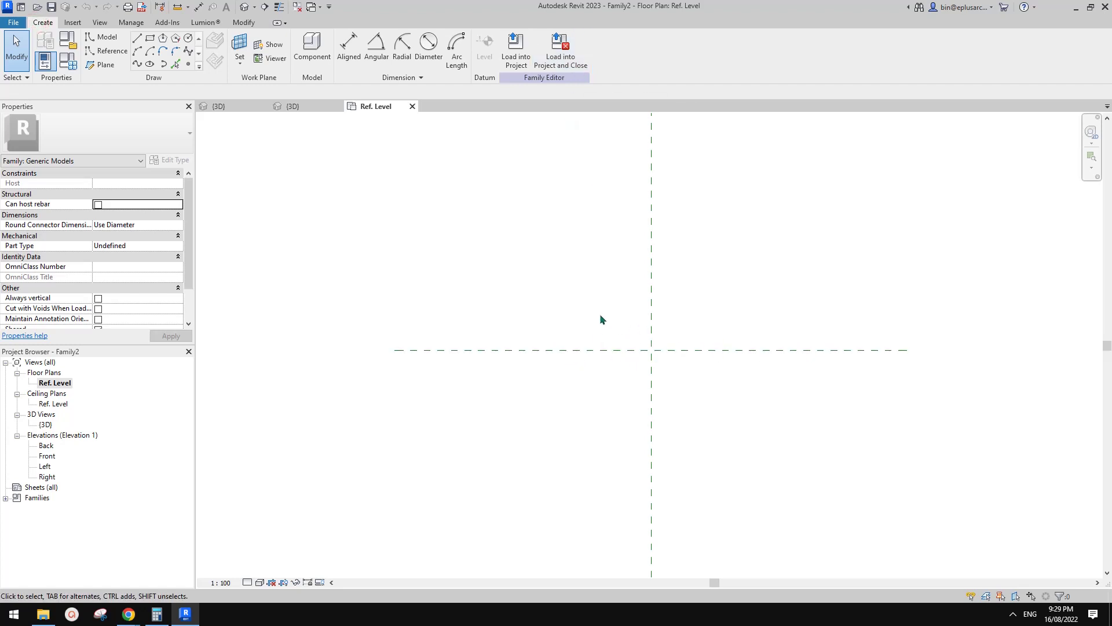
Draw two vertical reference planes in the floor plan, one on each side of the Center (Left/Right) plane.
{"action": "scroll", "coordinate": [600, 314], "scroll_direction": "down", "scroll_amount": 2}
{"action": "middle_click_drag", "start_coordinate": [615, 302], "coordinate": [606, 308]}
{"action": "middle_click_drag", "start_coordinate": [512, 339], "coordinate": [517, 350]}
{"action": "key", "text": "r"}
{"action": "key", "text": "p"}
{"action": "left_click", "coordinate": [560, 383]}
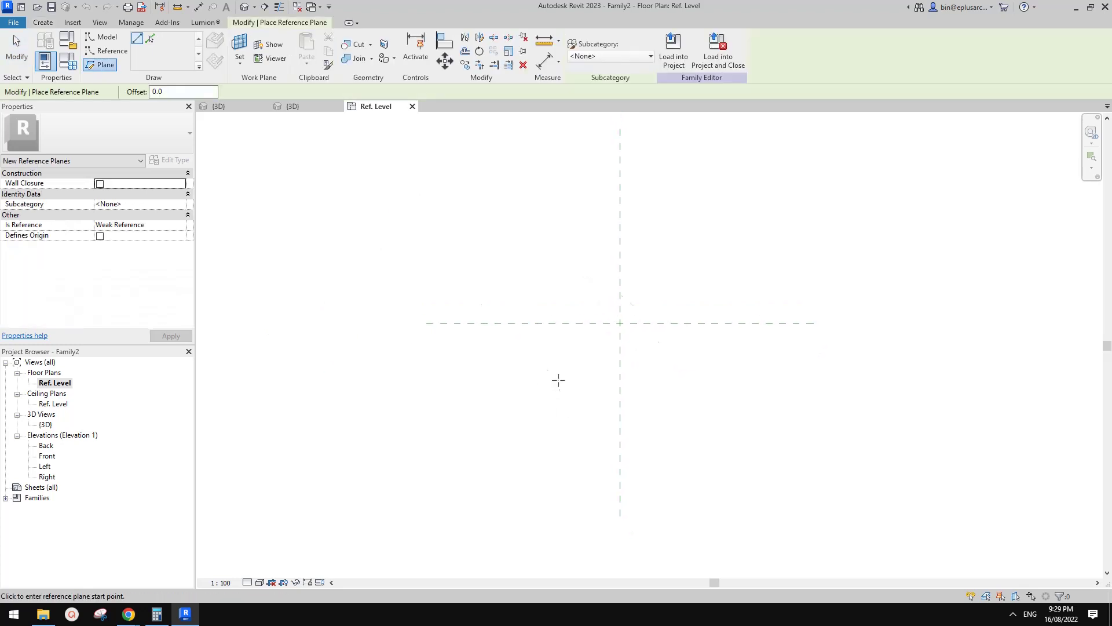
{"action": "left_click", "coordinate": [559, 243]}
{"action": "left_click", "coordinate": [693, 374]}
{"action": "left_click", "coordinate": [694, 265]}
Place a continuous aligned dimension across the three vertical reference planes and try to make its segments equal.
{"action": "key", "text": "d"}
{"action": "key", "text": "i"}
{"action": "left_click", "coordinate": [694, 309]}
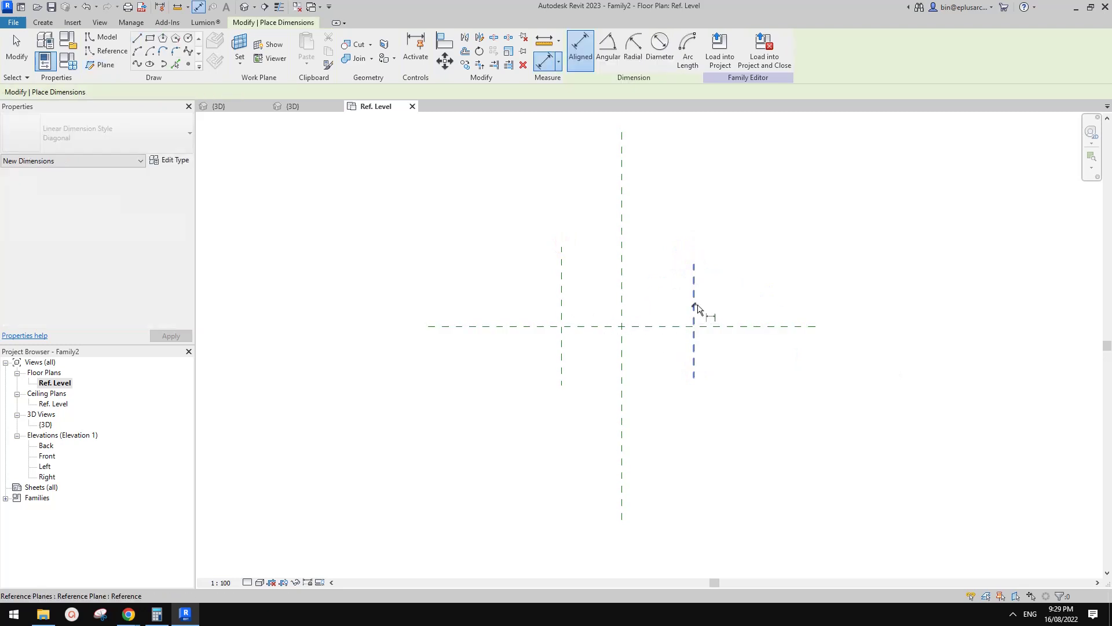
{"action": "left_click", "coordinate": [622, 301]}
{"action": "left_click", "coordinate": [560, 302]}
{"action": "left_click", "coordinate": [585, 264]}
{"action": "left_click", "coordinate": [627, 249]}
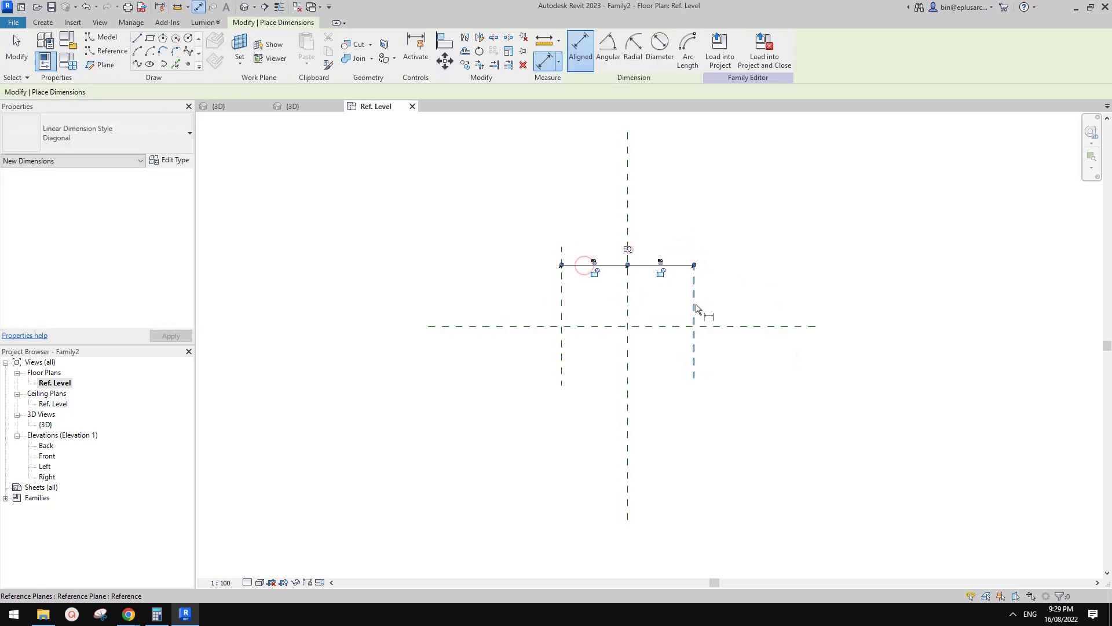
{"action": "key", "text": "Escape"}
{"action": "key", "text": "Escape"}
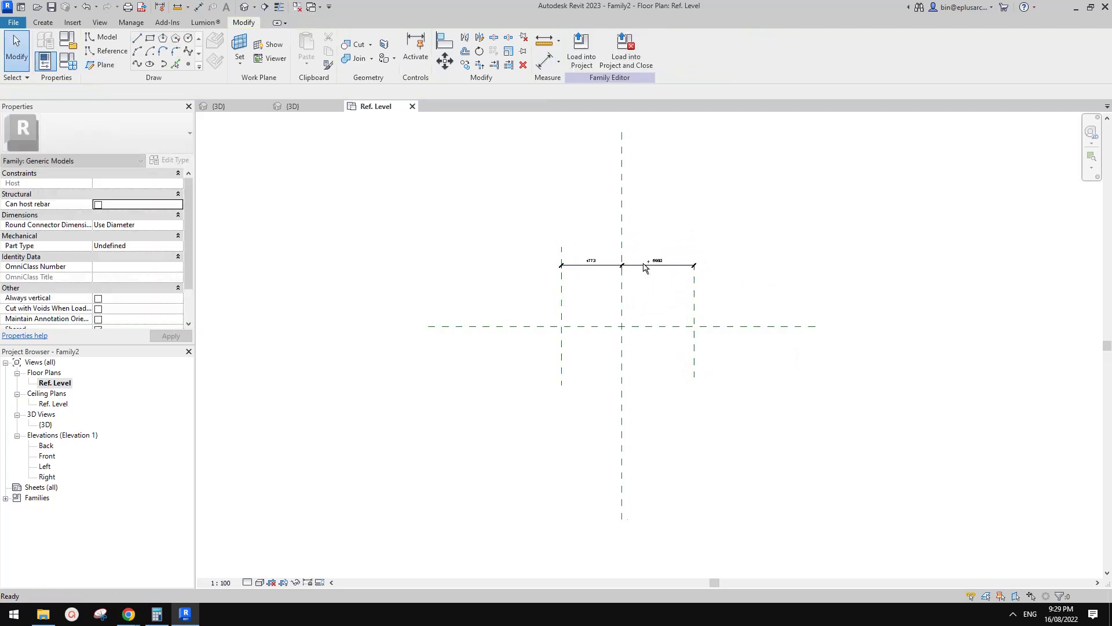
Pin the Center (Left/Right) plane and apply the equality constraint to the continuous dimension.
{"action": "scroll", "coordinate": [631, 270], "scroll_direction": "up", "scroll_amount": 1}
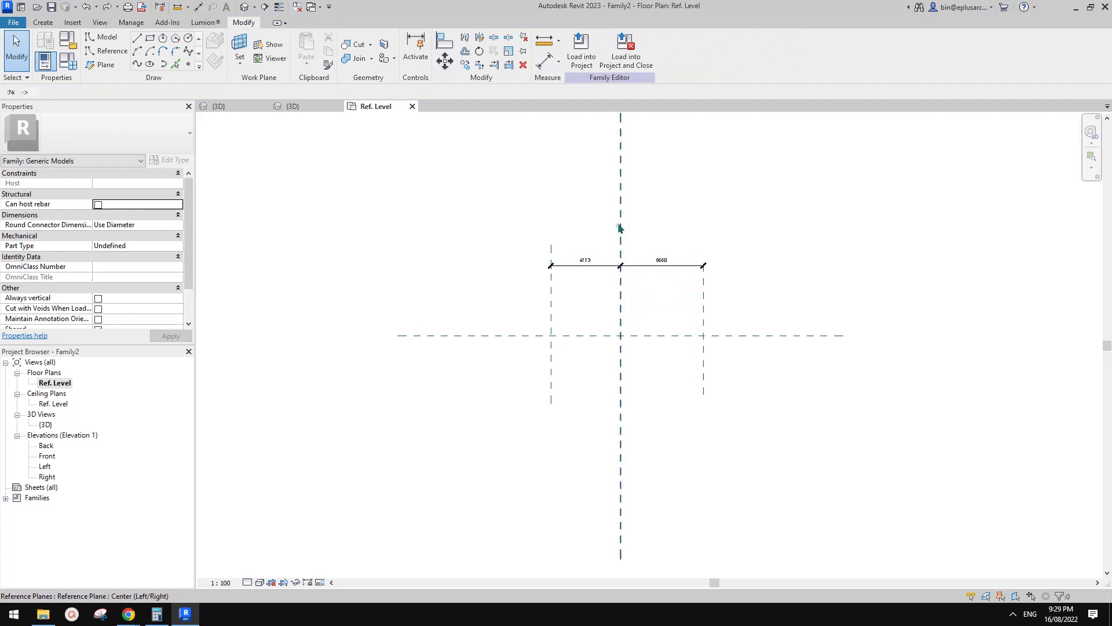
{"action": "left_click", "coordinate": [619, 226]}
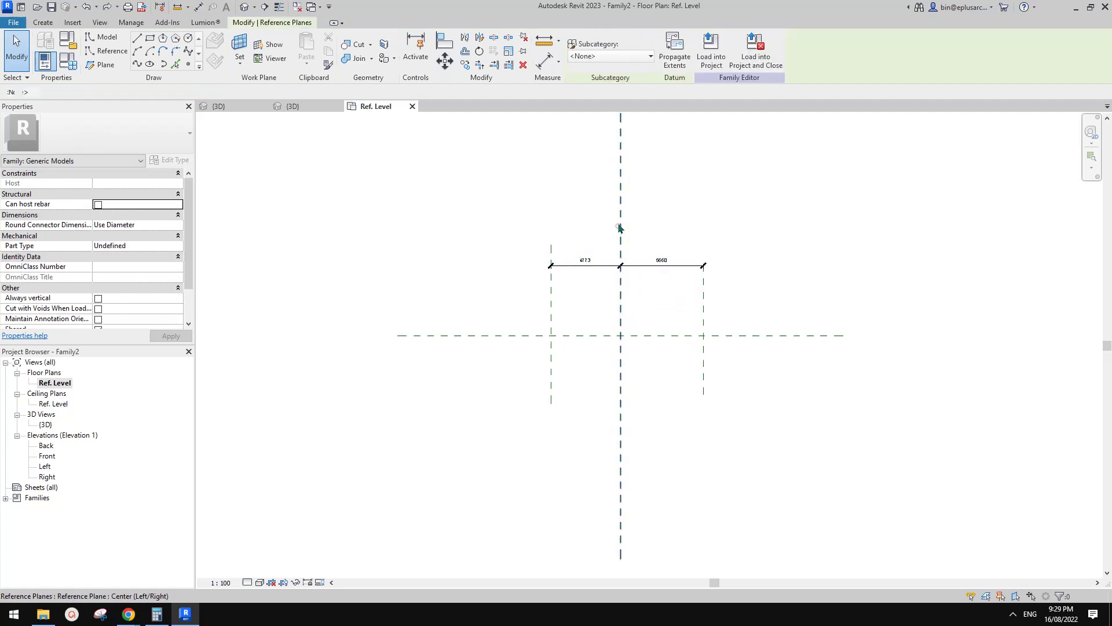
{"action": "left_click", "coordinate": [523, 52]}
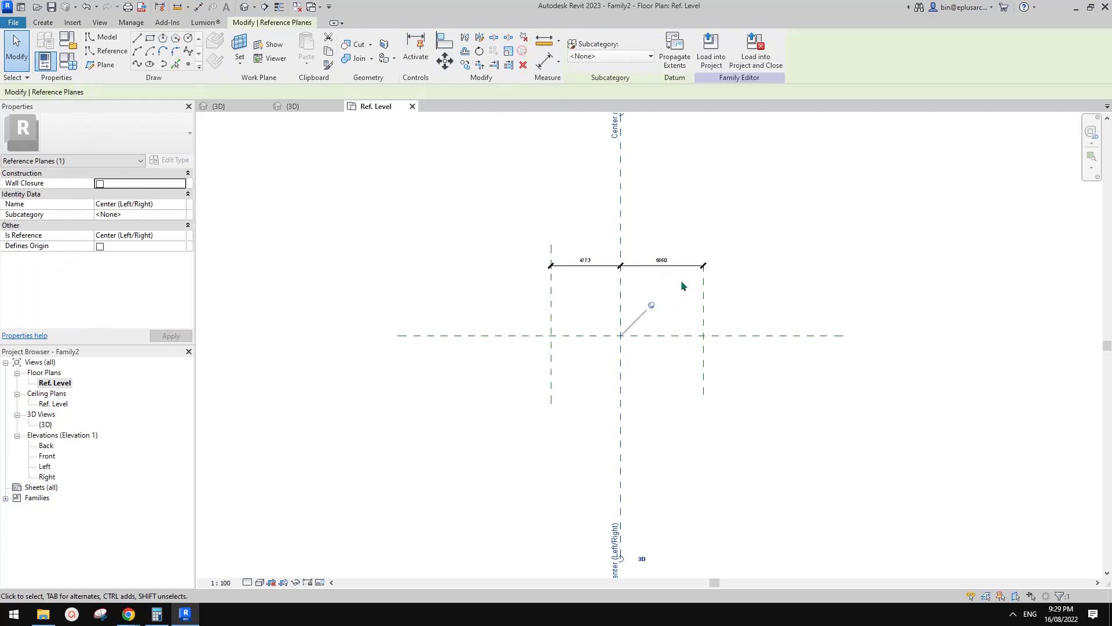
{"action": "left_click", "coordinate": [642, 284]}
{"action": "left_click", "coordinate": [626, 262]}
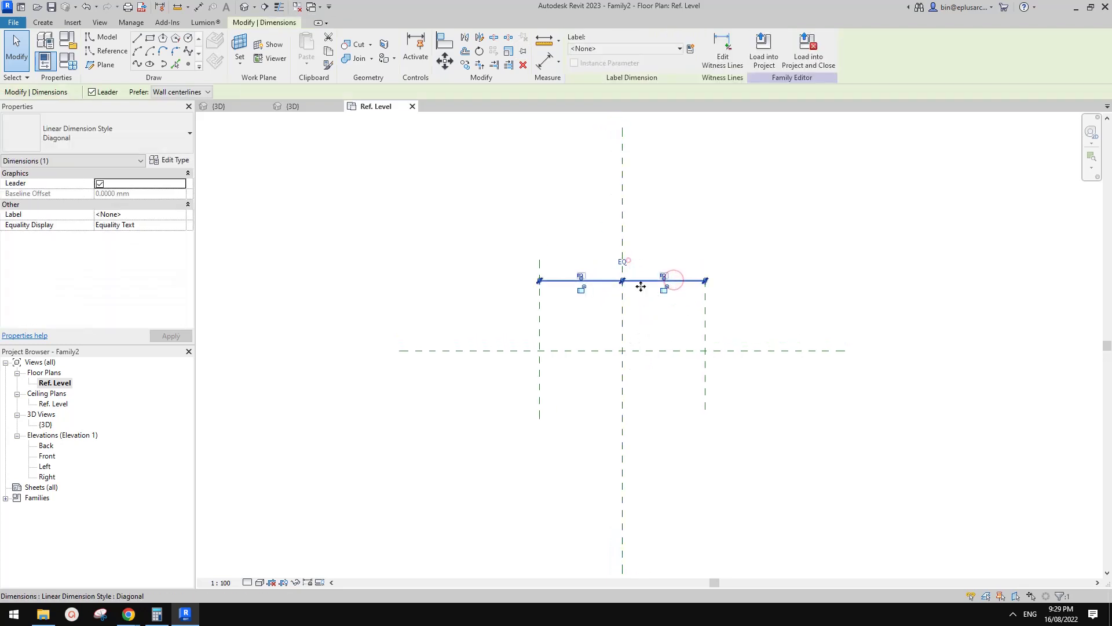
Dimension the overall distance between the two outer vertical reference planes, above the equality dimension.
{"action": "key", "text": "d"}
{"action": "key", "text": "i"}
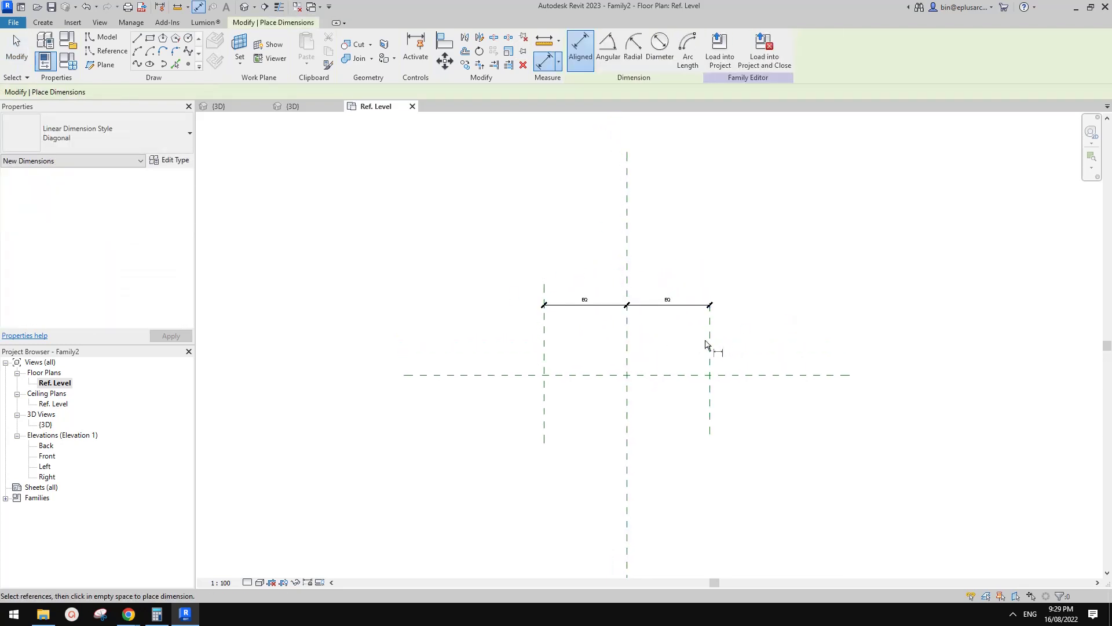
{"action": "left_click", "coordinate": [707, 342]}
{"action": "left_click", "coordinate": [544, 356]}
{"action": "left_click", "coordinate": [647, 262]}
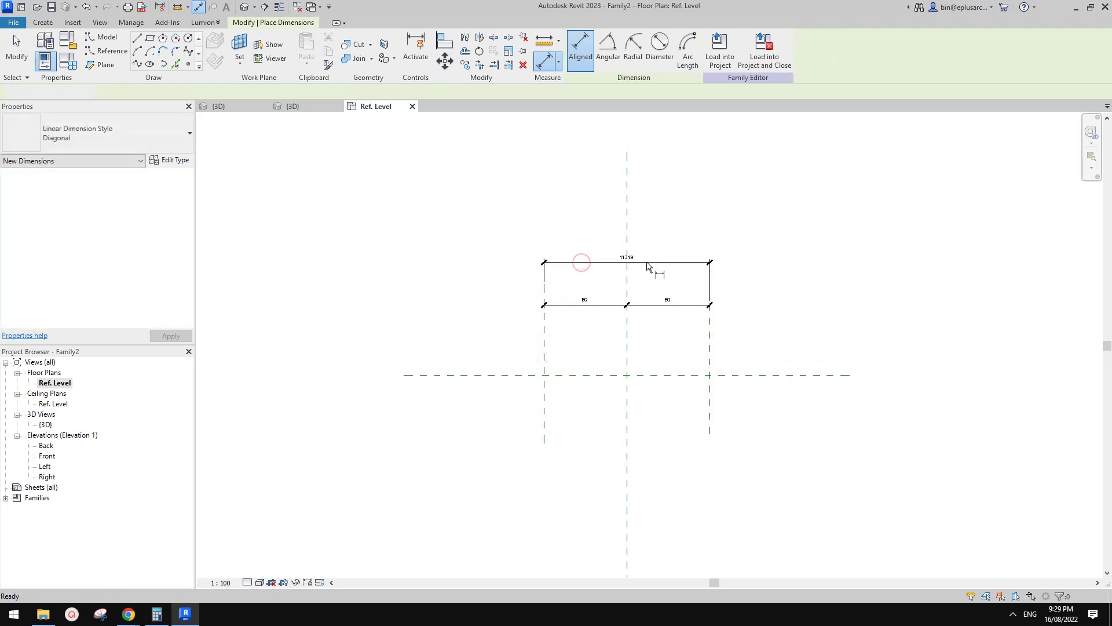
{"action": "key", "text": "Escape"}
Label the overall width dimension with a new type parameter W, and open the Front elevation.
{"action": "left_click", "coordinate": [690, 48]}
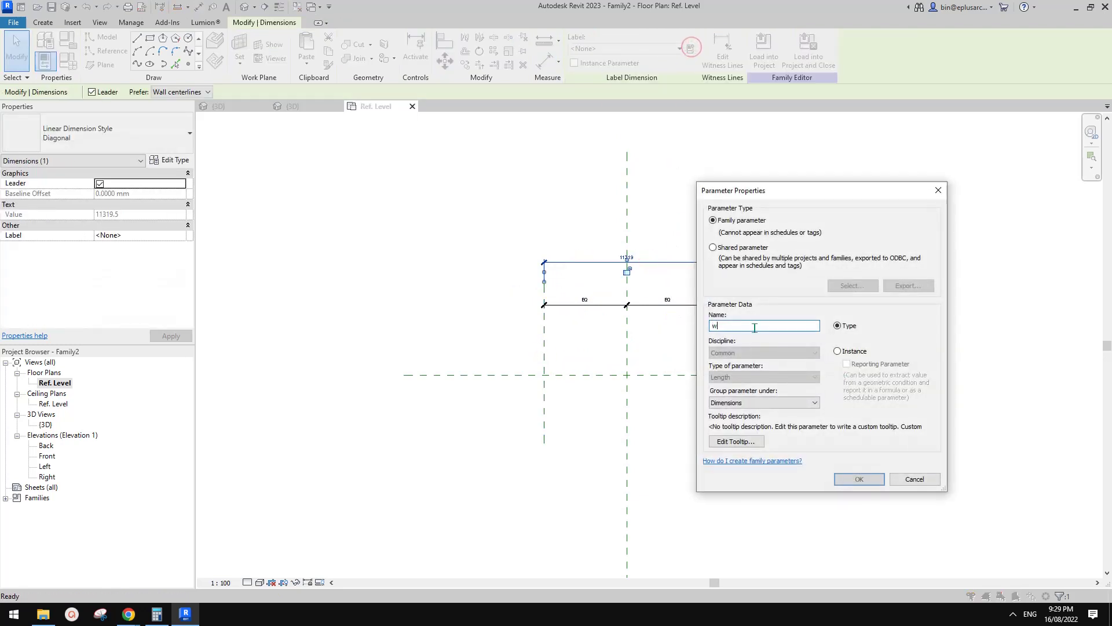
{"action": "type", "text": "w"}
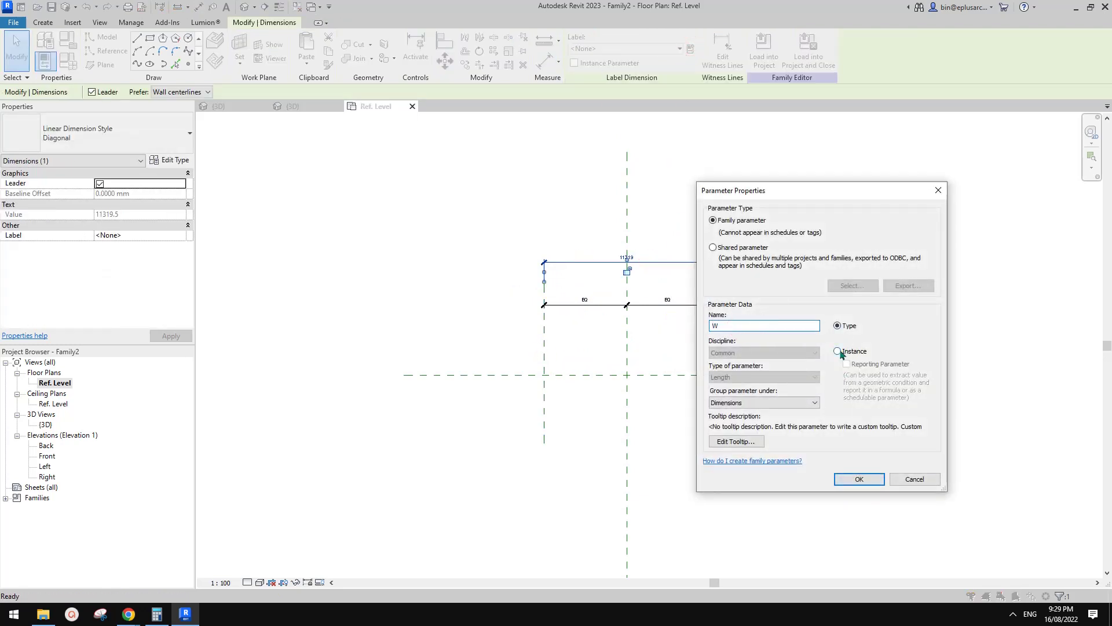
{"action": "left_click", "coordinate": [860, 479]}
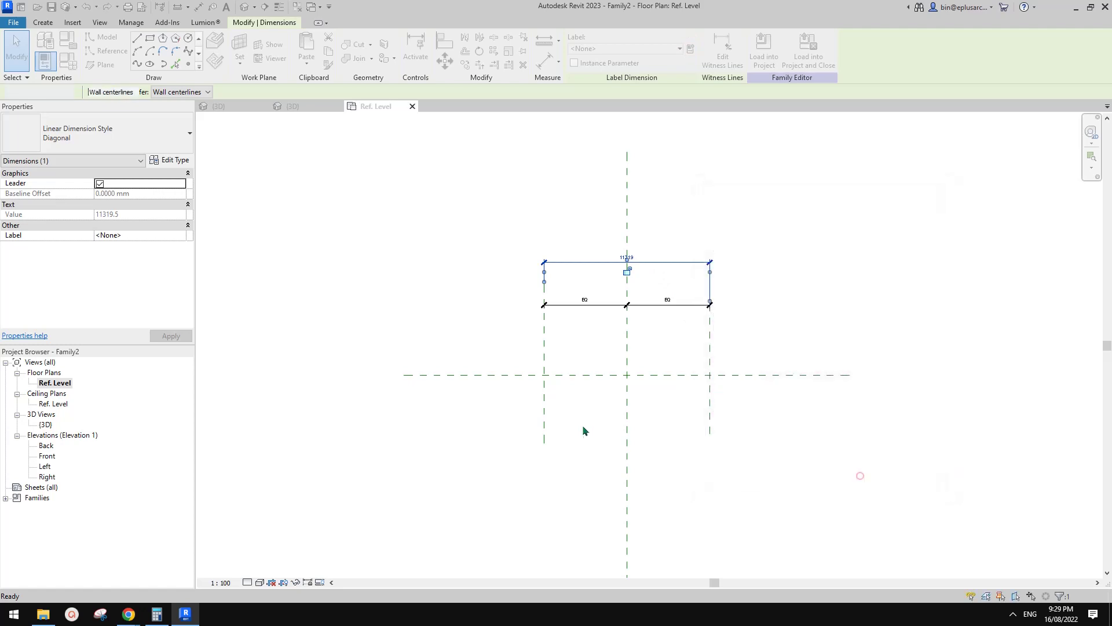
{"action": "double_click", "coordinate": [47, 456]}
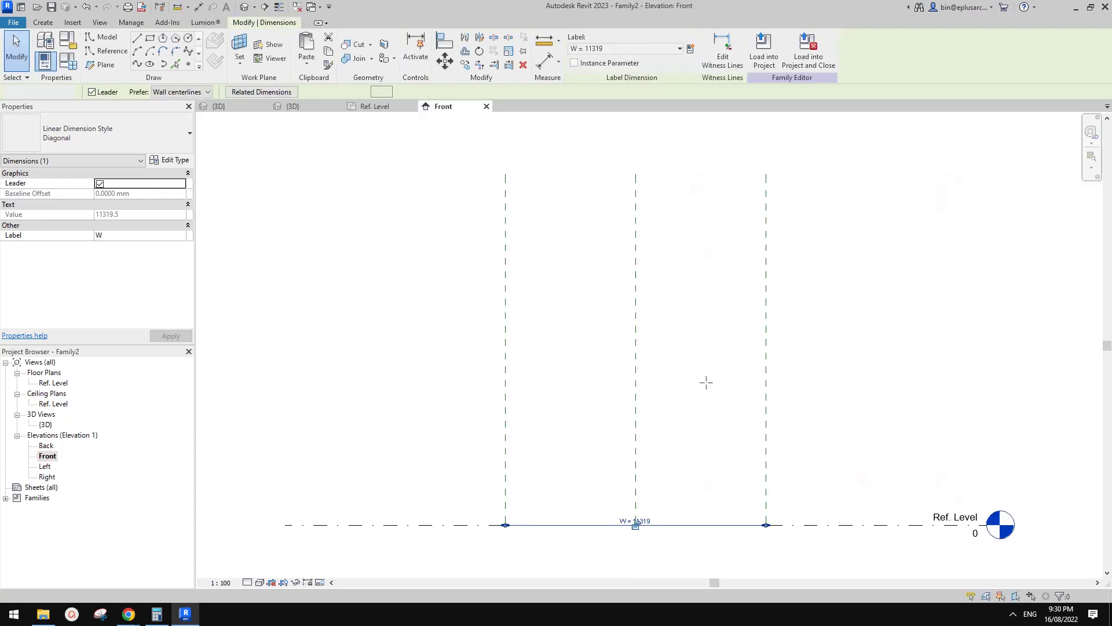
{"action": "key", "text": "r"}
{"action": "key", "text": "p"}
{"action": "left_click", "coordinate": [814, 453]}
{"action": "left_click", "coordinate": [456, 460]}
{"action": "key", "text": "Escape"}
{"action": "key", "text": "Escape"}
{"action": "left_click", "coordinate": [613, 454]}
{"action": "key", "text": "Delete"}
{"action": "middle_click_drag", "start_coordinate": [684, 423], "coordinate": [672, 417]}
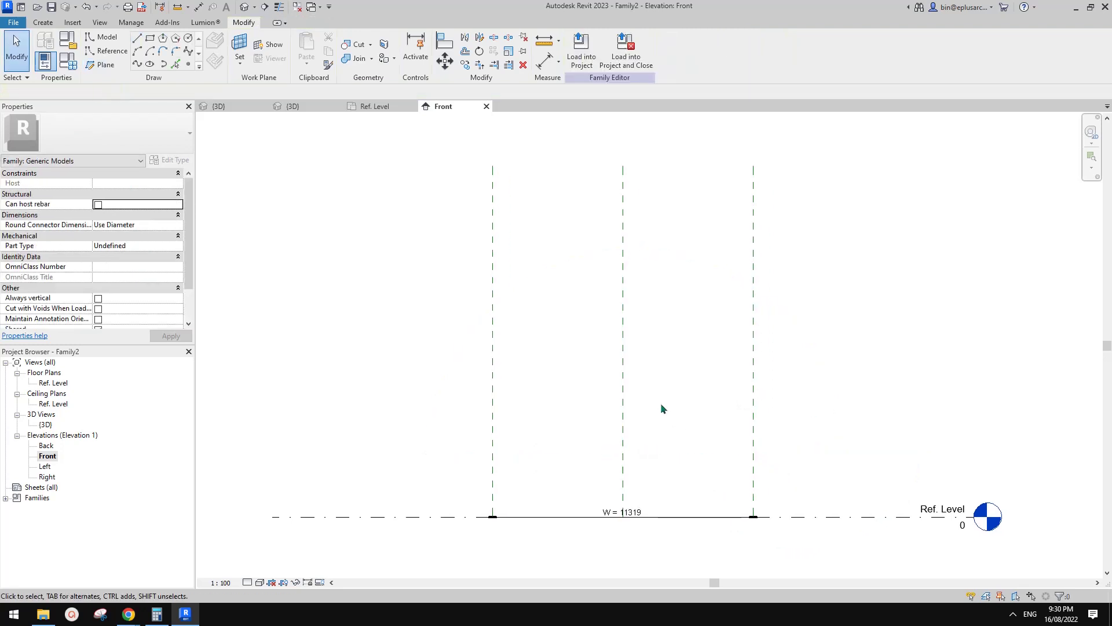
Draw a horizontal reference plane about 3528 mm above Ref. Level and dimension its height from the level.
{"action": "key", "text": "r"}
{"action": "key", "text": "p"}
{"action": "left_click", "coordinate": [800, 435]}
{"action": "left_click", "coordinate": [443, 435]}
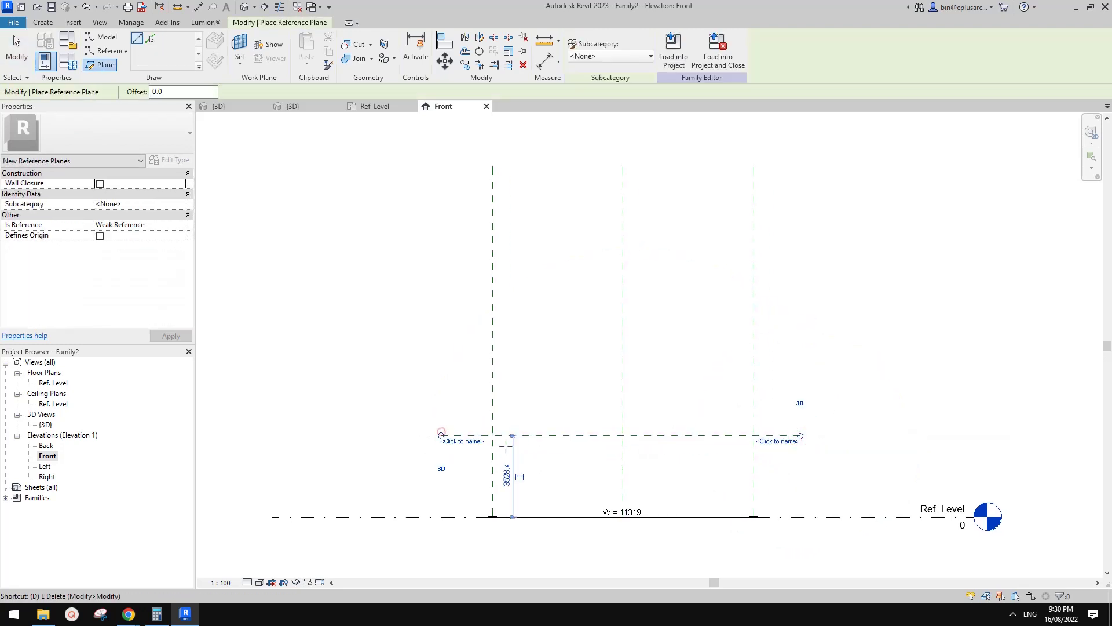
{"action": "key", "text": "d"}
{"action": "key", "text": "i"}
{"action": "left_click", "coordinate": [778, 435]}
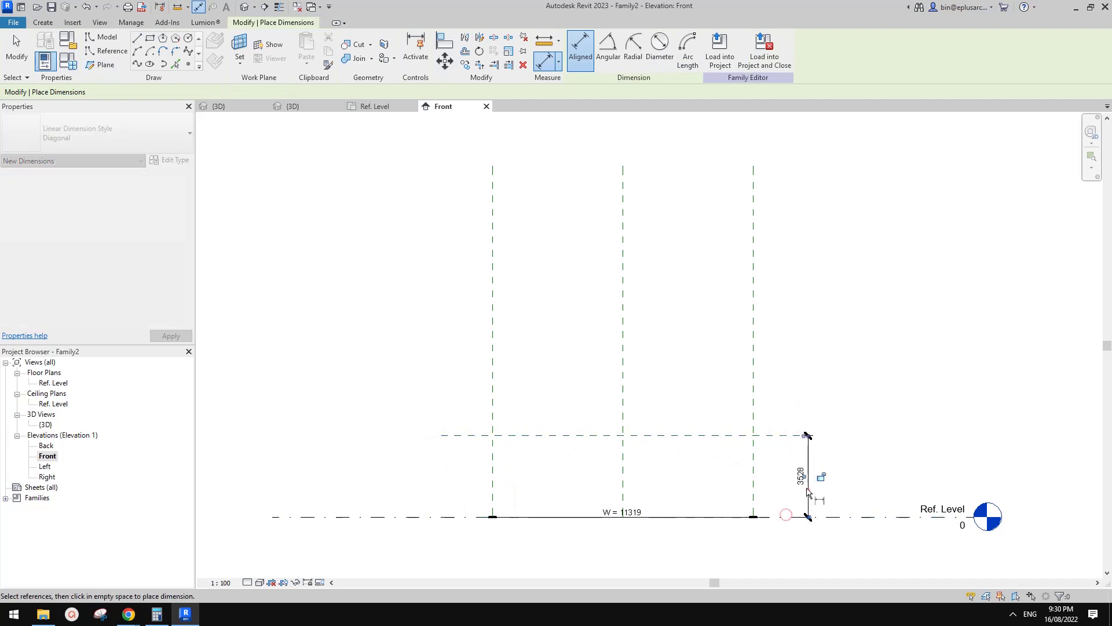
{"action": "left_click", "coordinate": [788, 515]}
{"action": "left_click", "coordinate": [808, 490]}
{"action": "key", "text": "Escape"}
Label the height dimension with a new type parameter H.
{"action": "left_click", "coordinate": [808, 470]}
{"action": "left_click", "coordinate": [690, 49]}
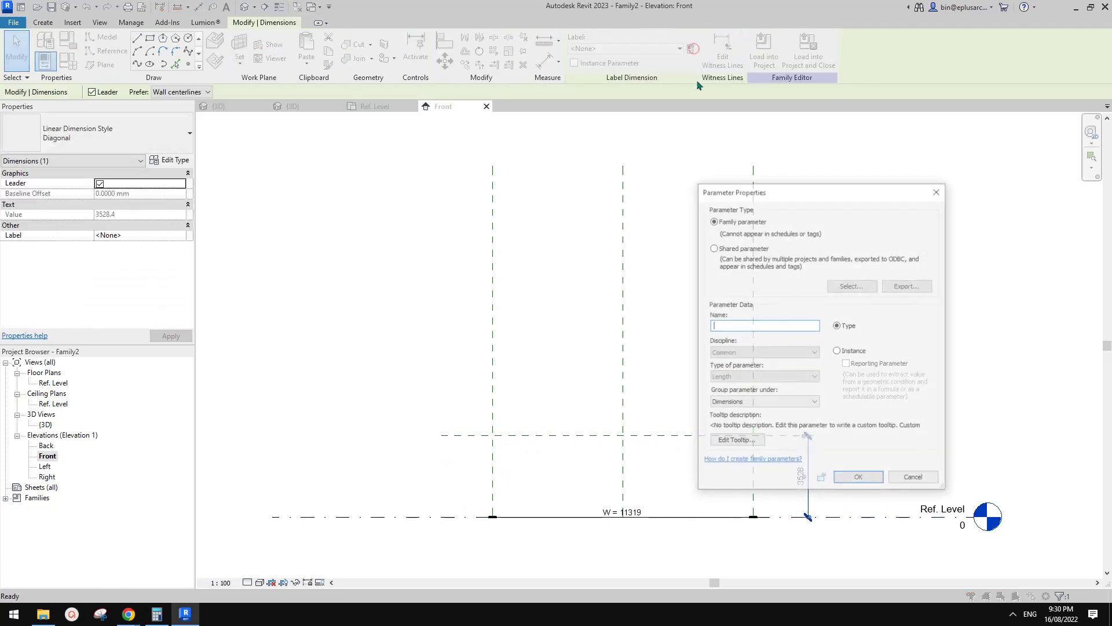
{"action": "type", "text": "H"}
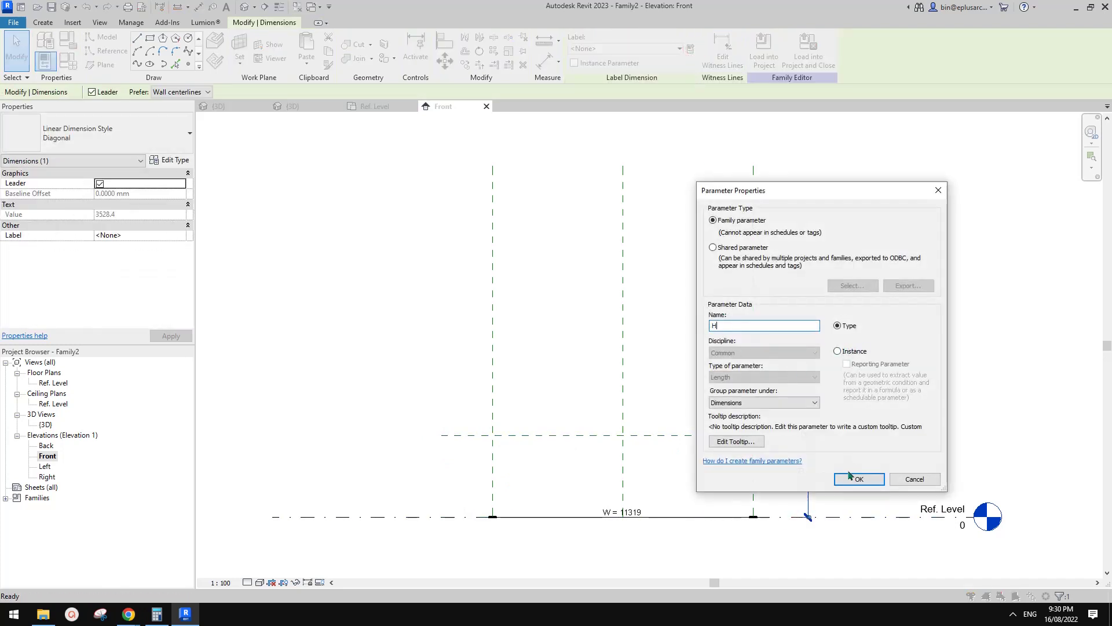
{"action": "left_click", "coordinate": [859, 479]}
{"action": "left_click", "coordinate": [858, 471]}
Draw a reference-line rectangle on the Center (Front/Back) work plane, bounded by the outer vertical planes, the horizontal plane and Ref. Level.
{"action": "middle_click_drag", "start_coordinate": [753, 378], "coordinate": [766, 275]}
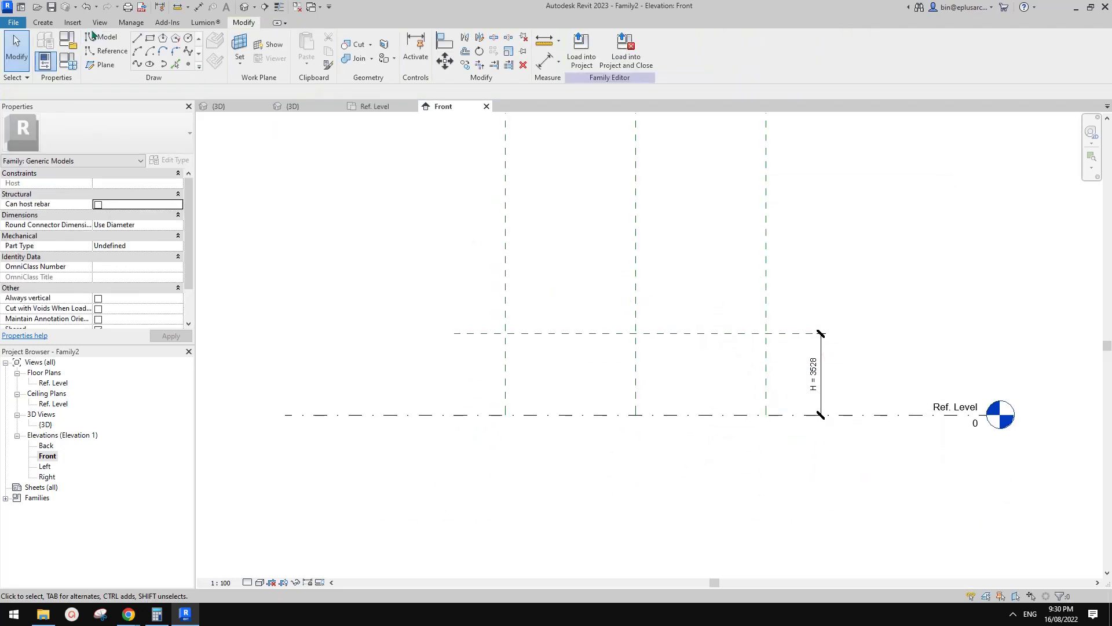
{"action": "left_click", "coordinate": [102, 50]}
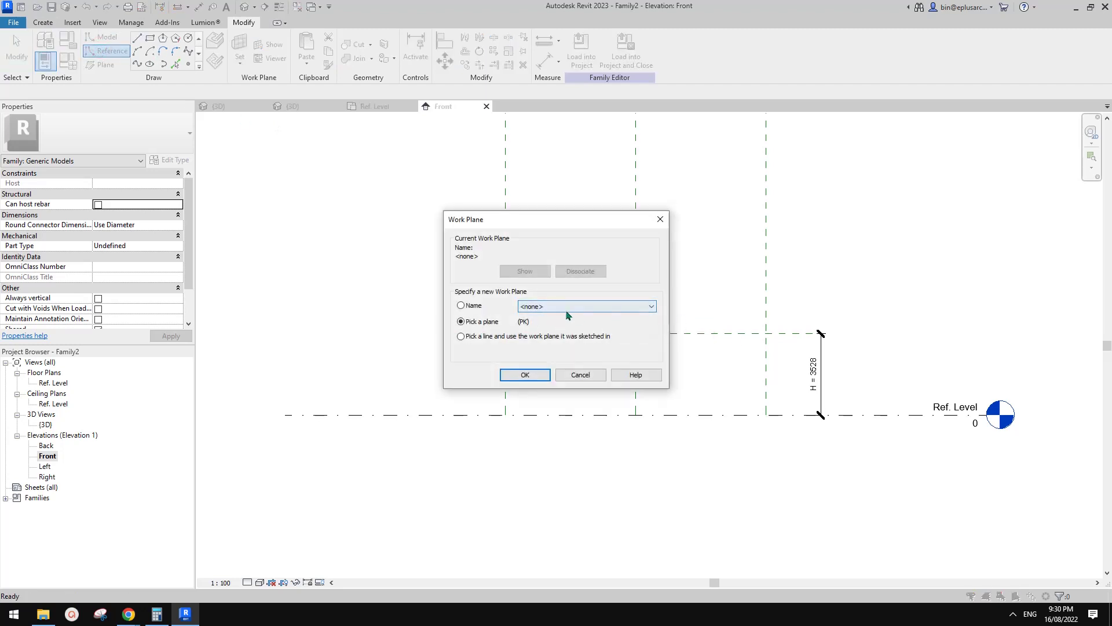
{"action": "left_click", "coordinate": [588, 307]}
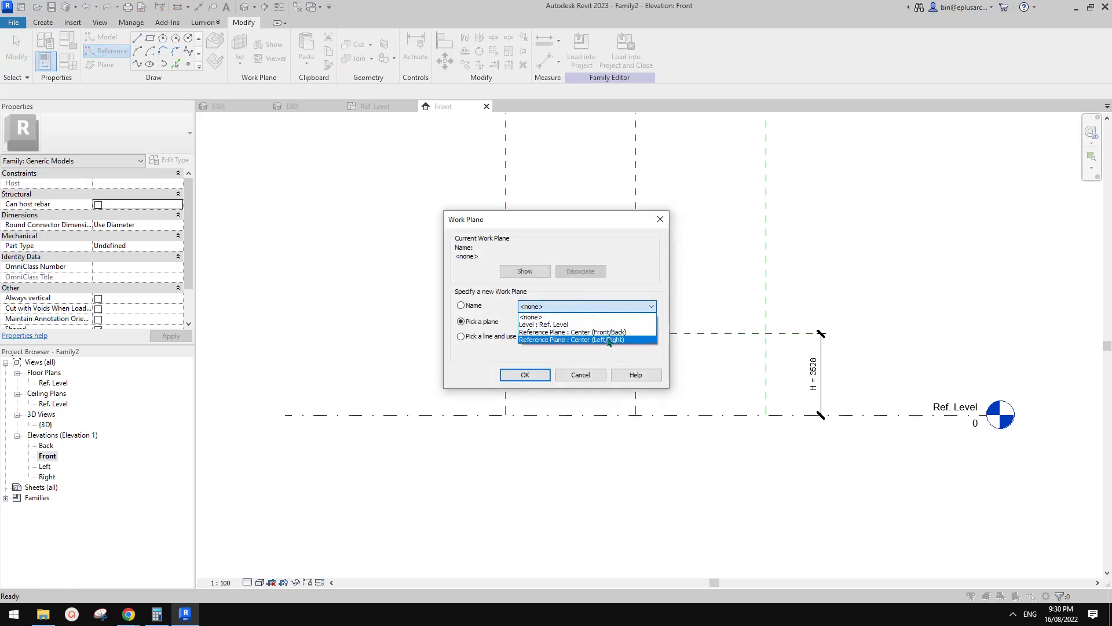
{"action": "left_click", "coordinate": [608, 333]}
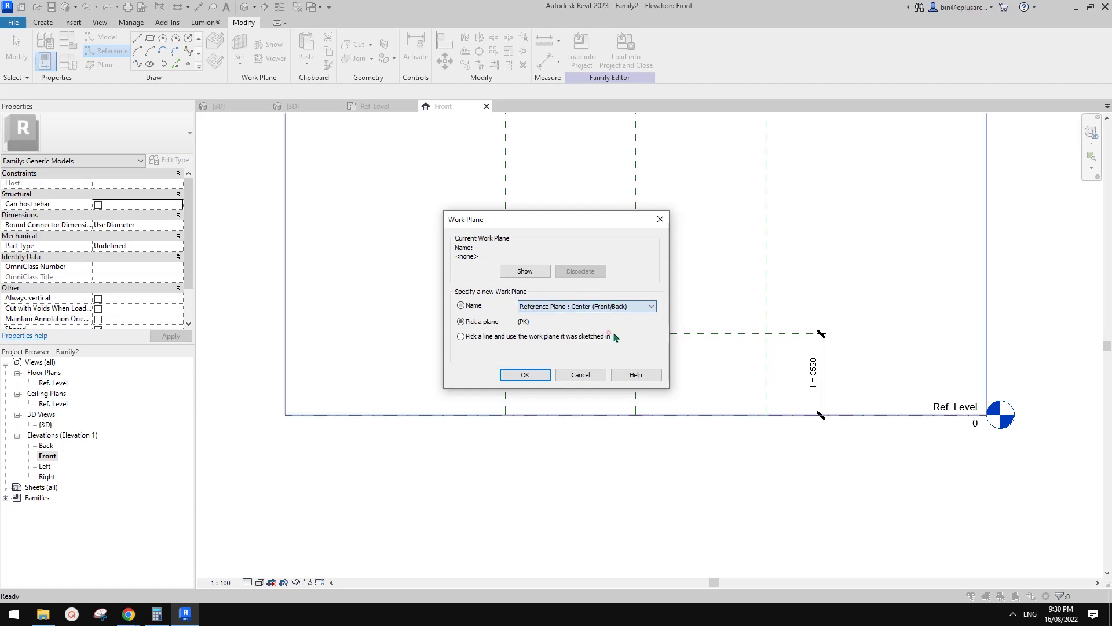
{"action": "left_click", "coordinate": [528, 373]}
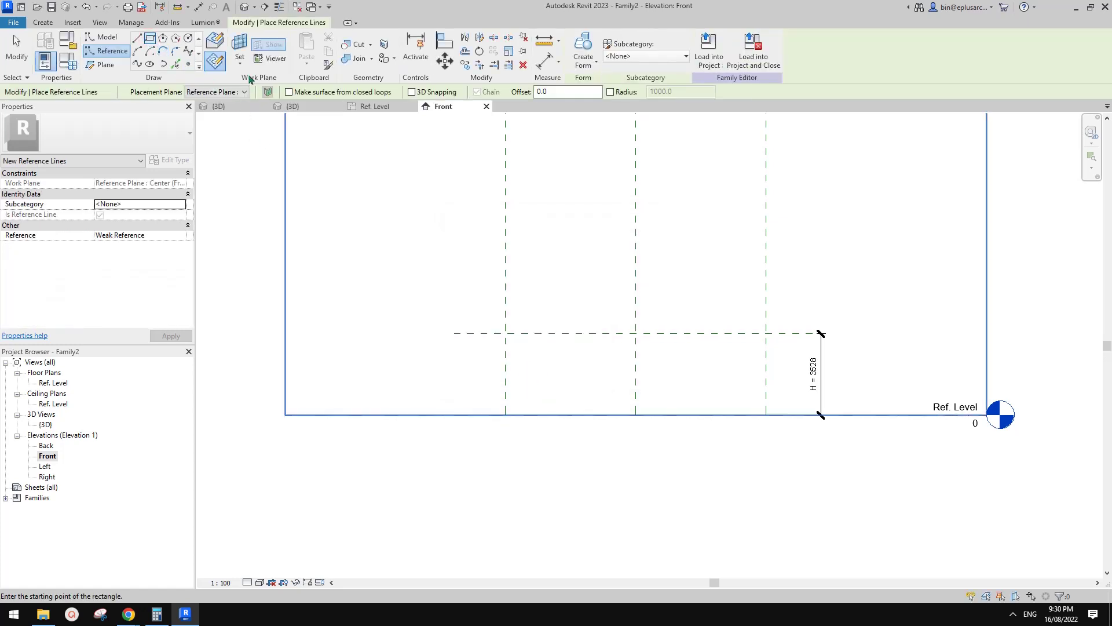
{"action": "left_click", "coordinate": [506, 333]}
{"action": "left_click", "coordinate": [766, 414]}
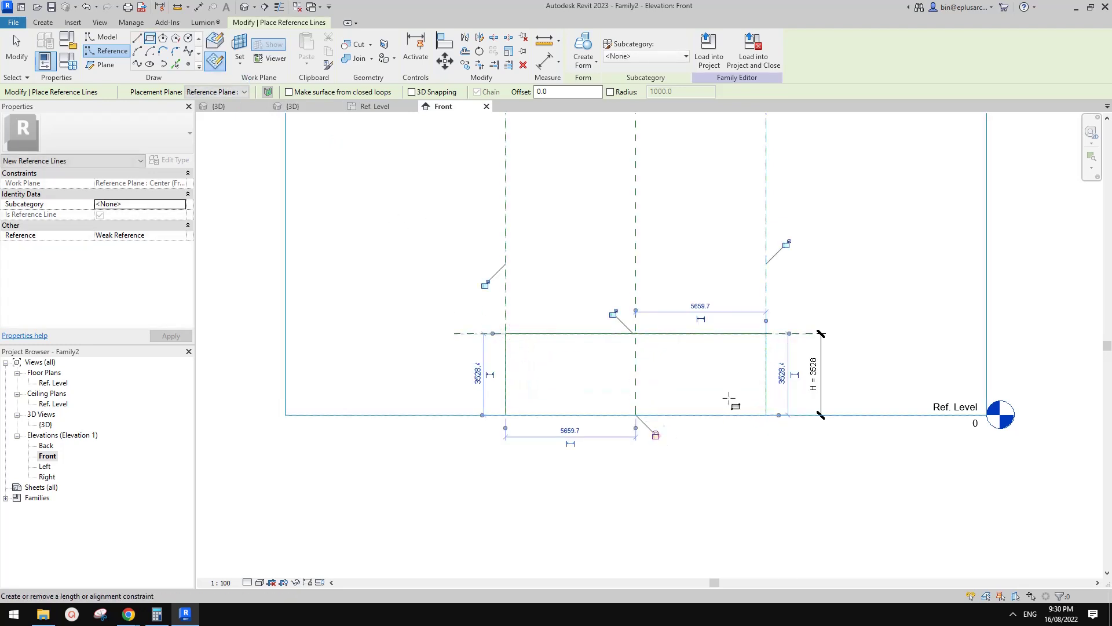
Lock the sides of the reference-line rectangle to their aligned reference planes and level.
{"action": "left_click", "coordinate": [615, 314]}
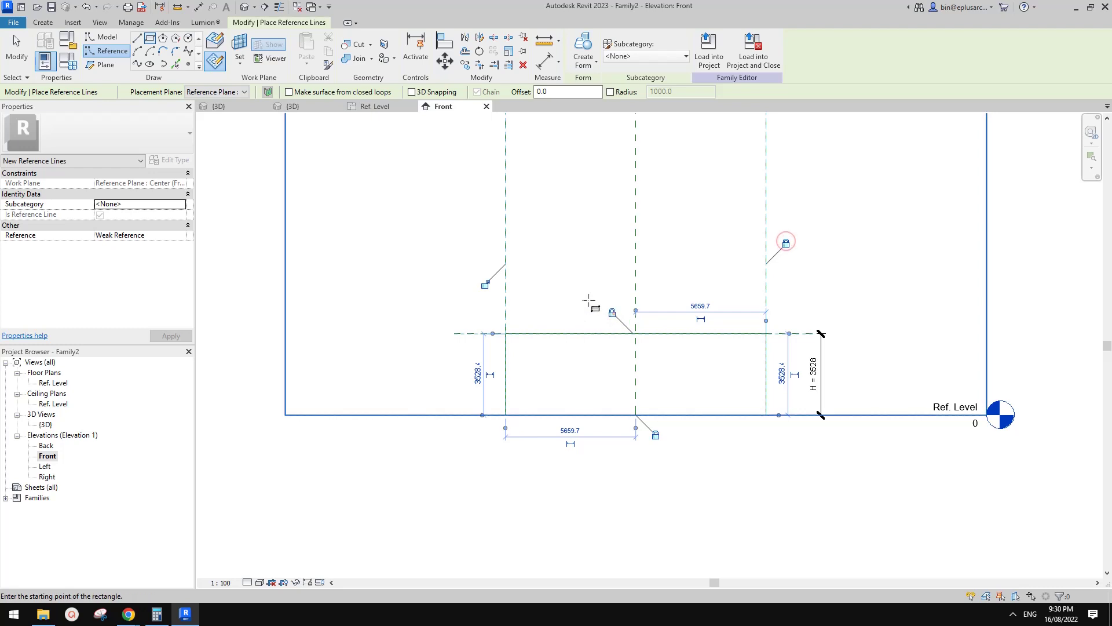
{"action": "left_click", "coordinate": [486, 284]}
{"action": "middle_click_drag", "start_coordinate": [595, 260], "coordinate": [594, 273]}
{"action": "key", "text": "Escape"}
{"action": "key", "text": "Escape"}
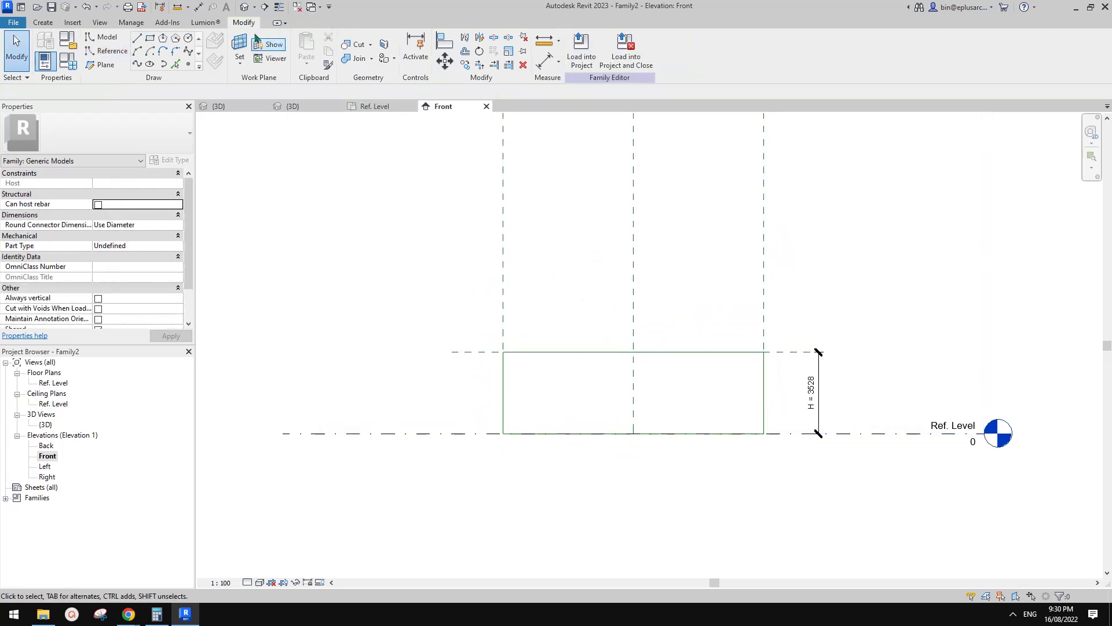
In the 3D view, select the whole reference-line rectangle and create a flat surface form from it instead of an extrusion.
{"action": "left_click", "coordinate": [244, 8]}
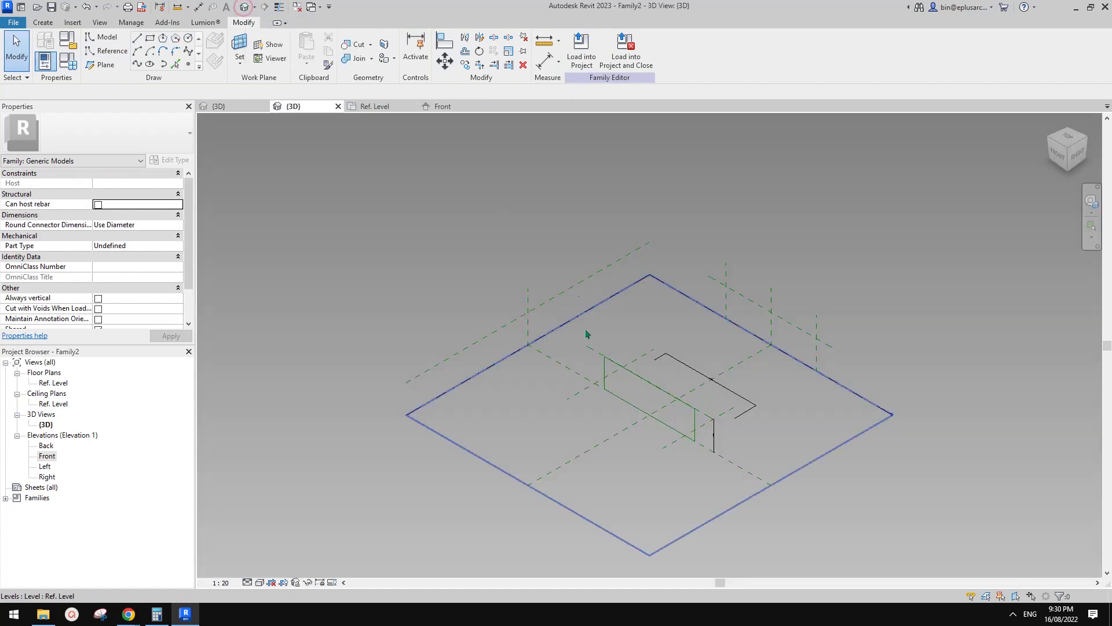
{"action": "key", "text": "Tab"}
{"action": "left_click", "coordinate": [723, 373]}
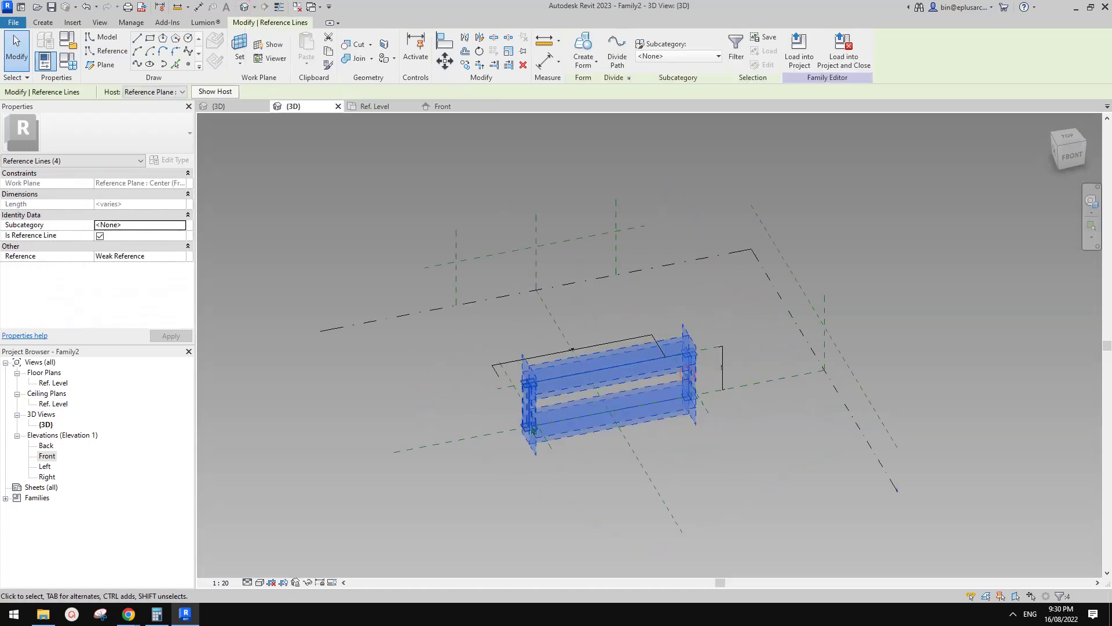
{"action": "middle_click_drag", "start_coordinate": [722, 374], "coordinate": [791, 345], "text": "shift"}
{"action": "left_click", "coordinate": [791, 343]}
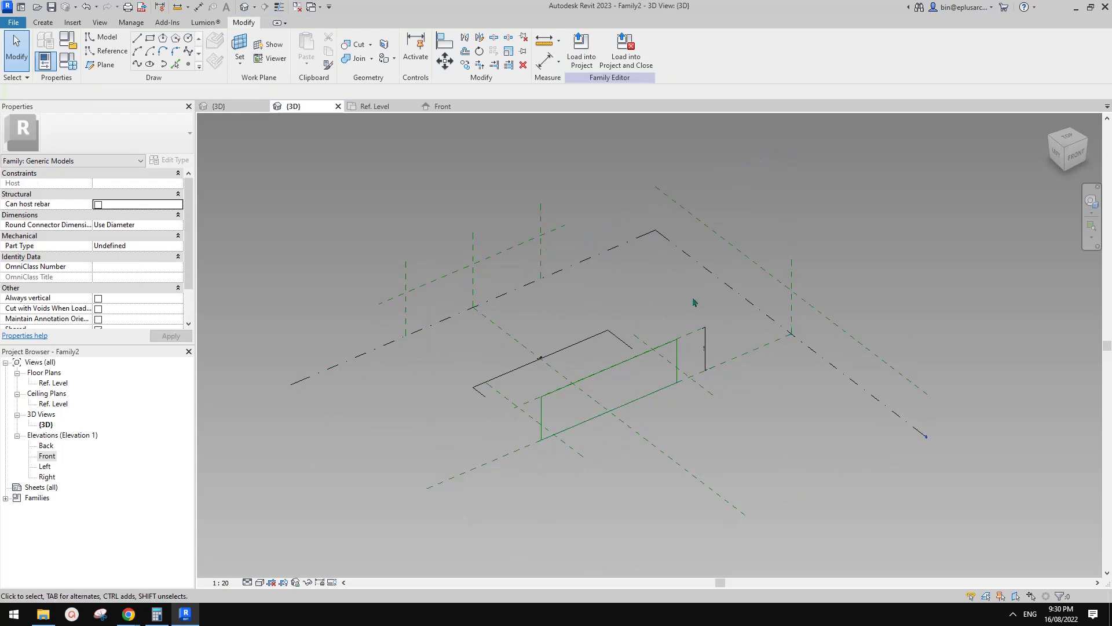
{"action": "middle_click_drag", "start_coordinate": [695, 302], "coordinate": [675, 340], "text": "shift"}
{"action": "key", "text": "Tab"}
{"action": "left_click", "coordinate": [718, 378]}
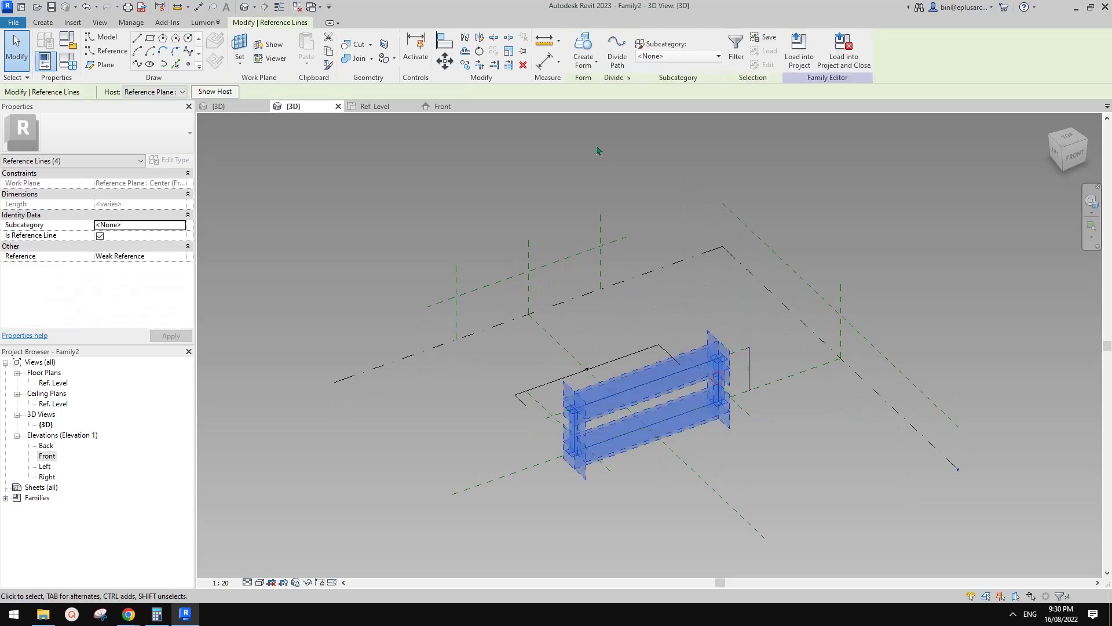
{"action": "left_click", "coordinate": [585, 63]}
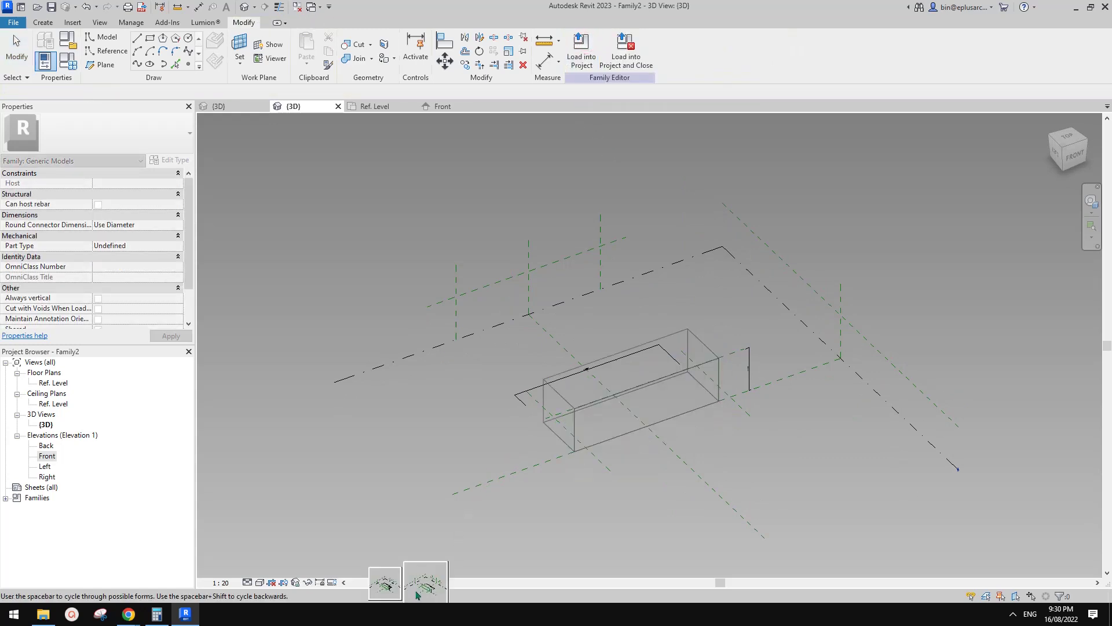
{"action": "left_click", "coordinate": [428, 584]}
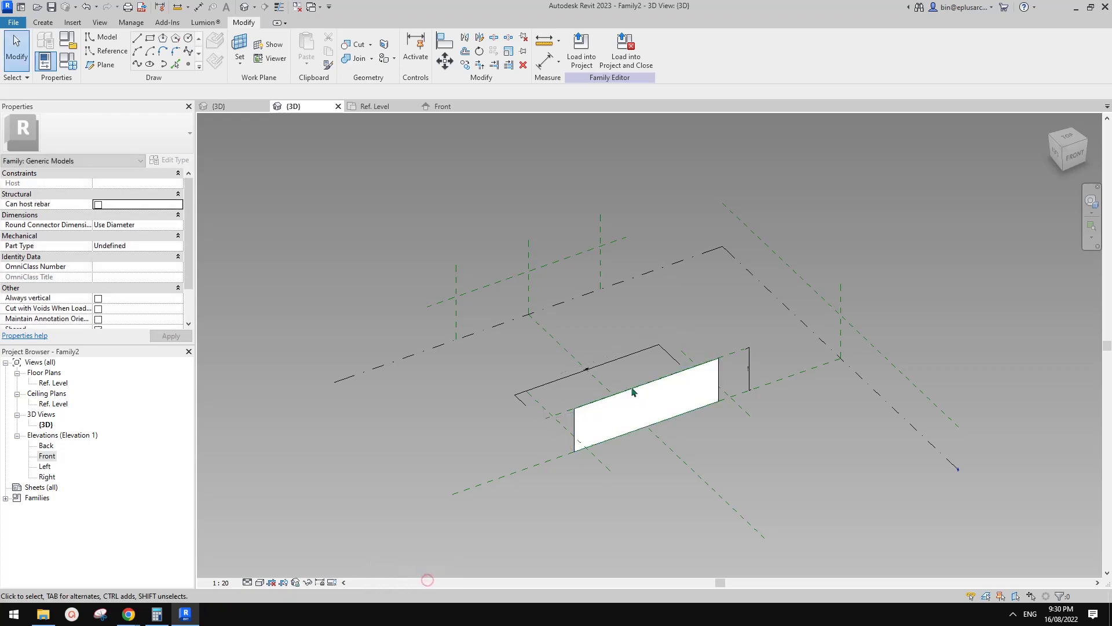
Set the family type parameters H to 3000 and W to 5000 to resize the parametric surface.
{"action": "scroll", "coordinate": [645, 405], "scroll_direction": "up", "scroll_amount": 2}
{"action": "left_click", "coordinate": [659, 404]}
{"action": "middle_click_drag", "start_coordinate": [659, 404], "coordinate": [646, 343], "text": "shift"}
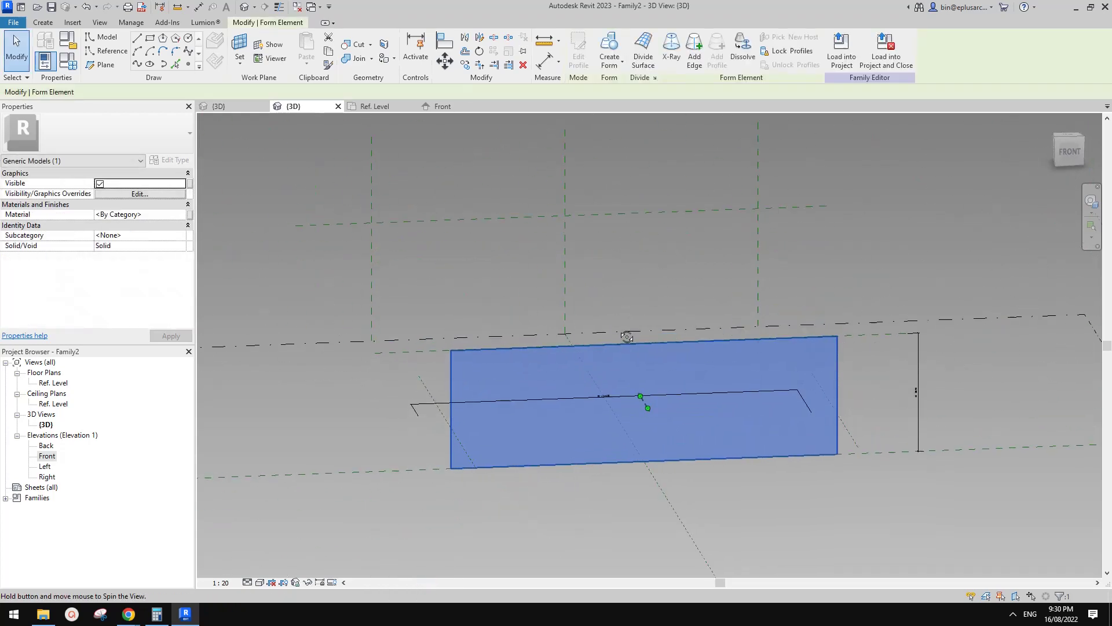
{"action": "left_click", "coordinate": [480, 328]}
{"action": "middle_click_drag", "start_coordinate": [526, 359], "coordinate": [576, 310]}
{"action": "left_click", "coordinate": [68, 58]}
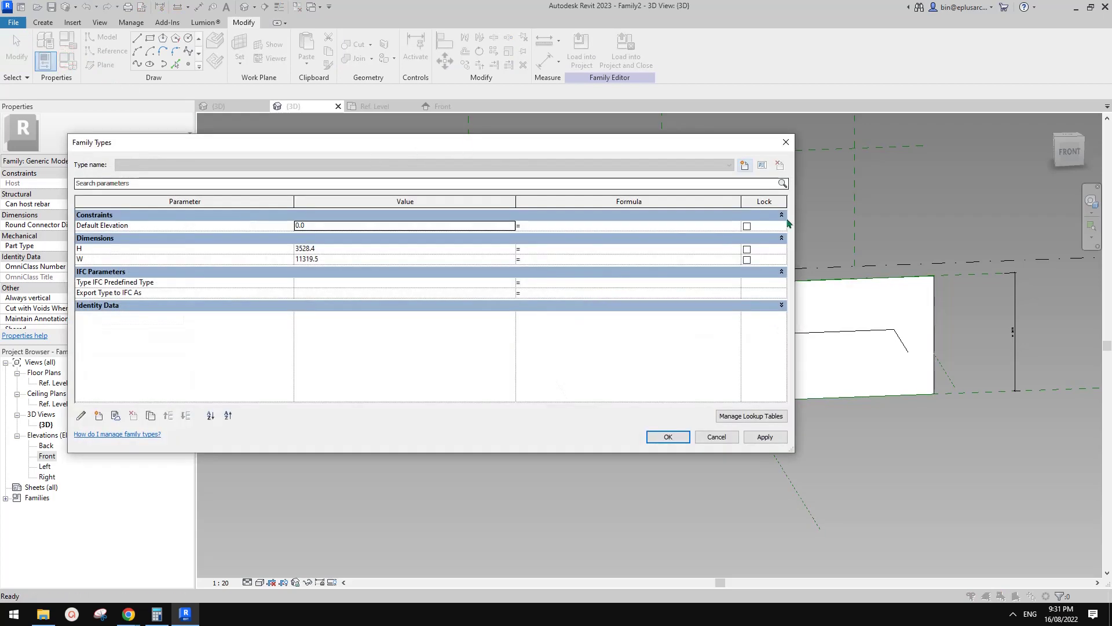
{"action": "left_click_drag", "start_coordinate": [788, 223], "coordinate": [541, 223]}
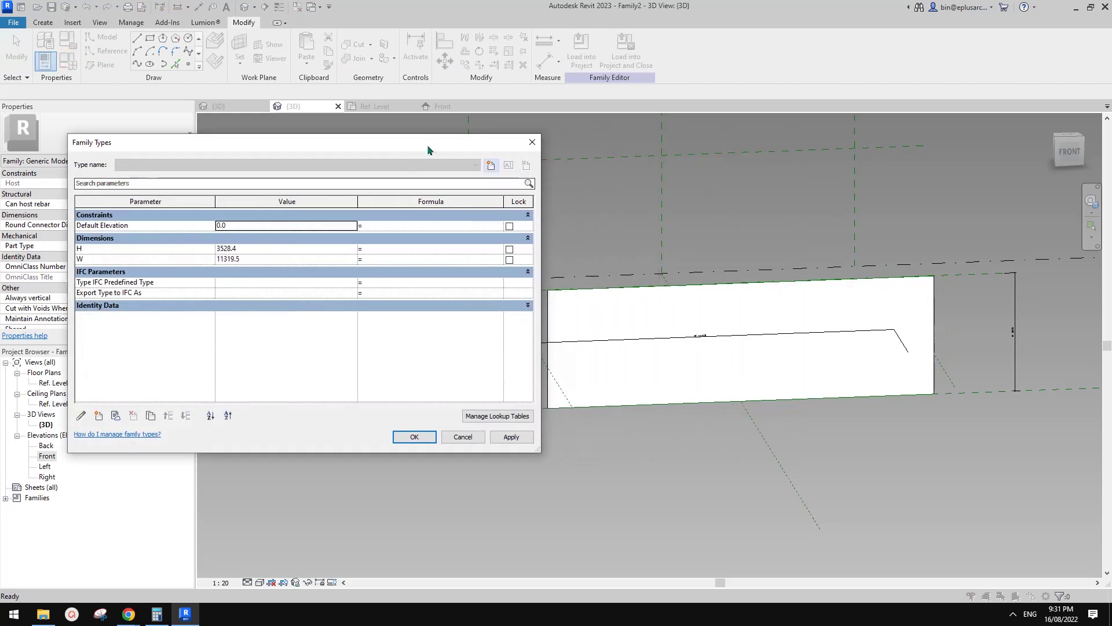
{"action": "left_click_drag", "start_coordinate": [428, 147], "coordinate": [385, 124]}
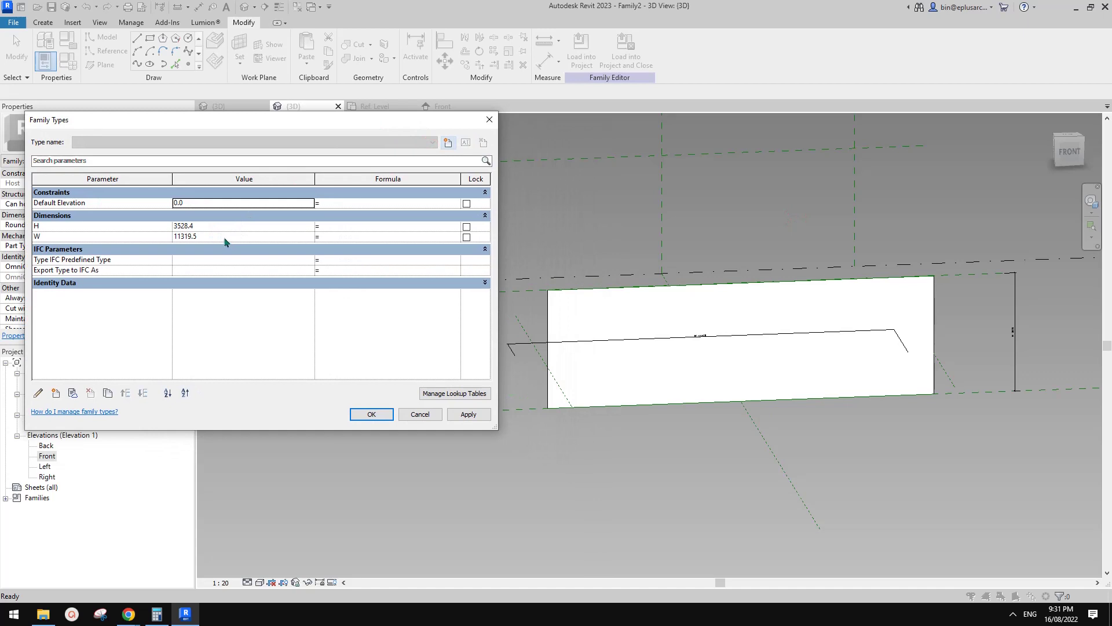
{"action": "left_click", "coordinate": [221, 226]}
{"action": "type", "text": "3000"}
{"action": "left_click", "coordinate": [221, 237]}
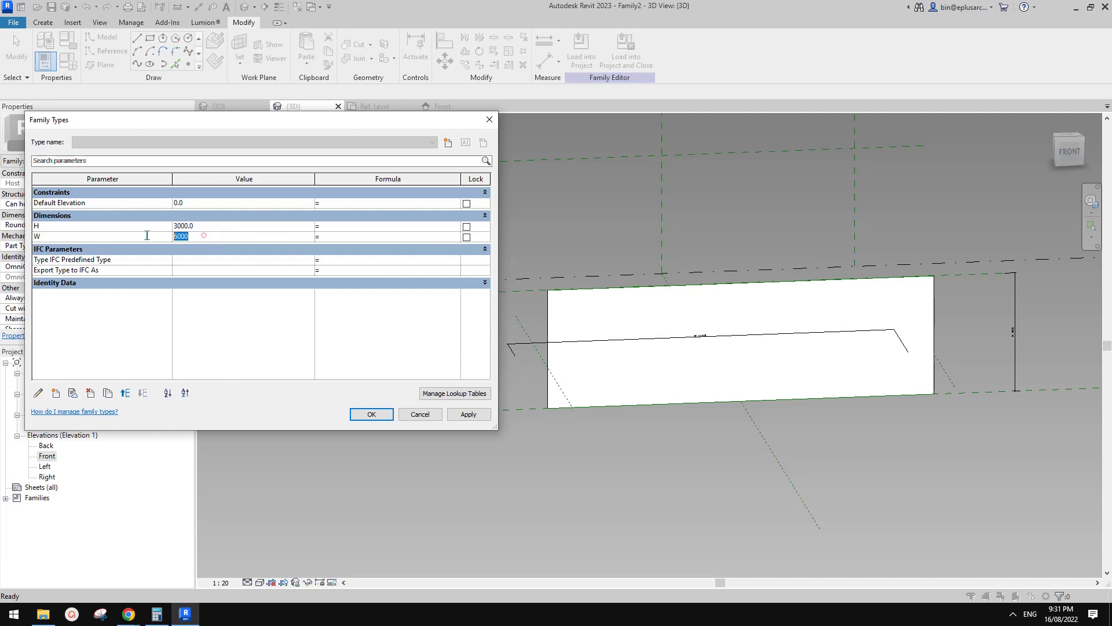
{"action": "type", "text": "50"}
{"action": "left_click", "coordinate": [463, 419]}
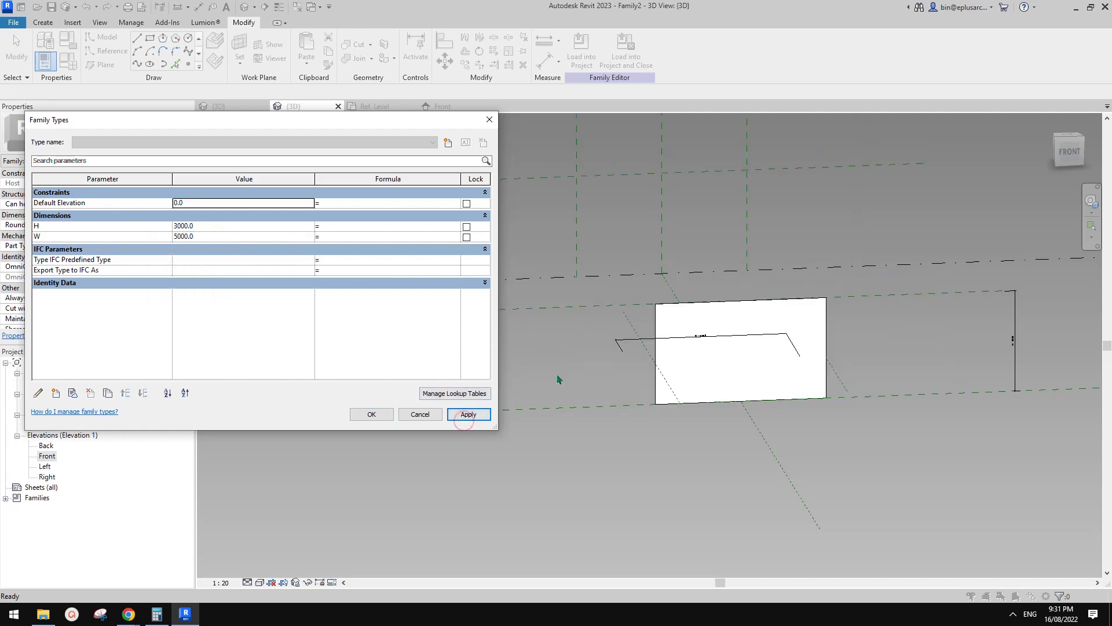
{"action": "left_click", "coordinate": [371, 414]}
Divide the rectangular surface form into a UV grid with the Divide Surface tool.
{"action": "scroll", "coordinate": [753, 324], "scroll_direction": "up", "scroll_amount": 3}
{"action": "left_click", "coordinate": [567, 273]}
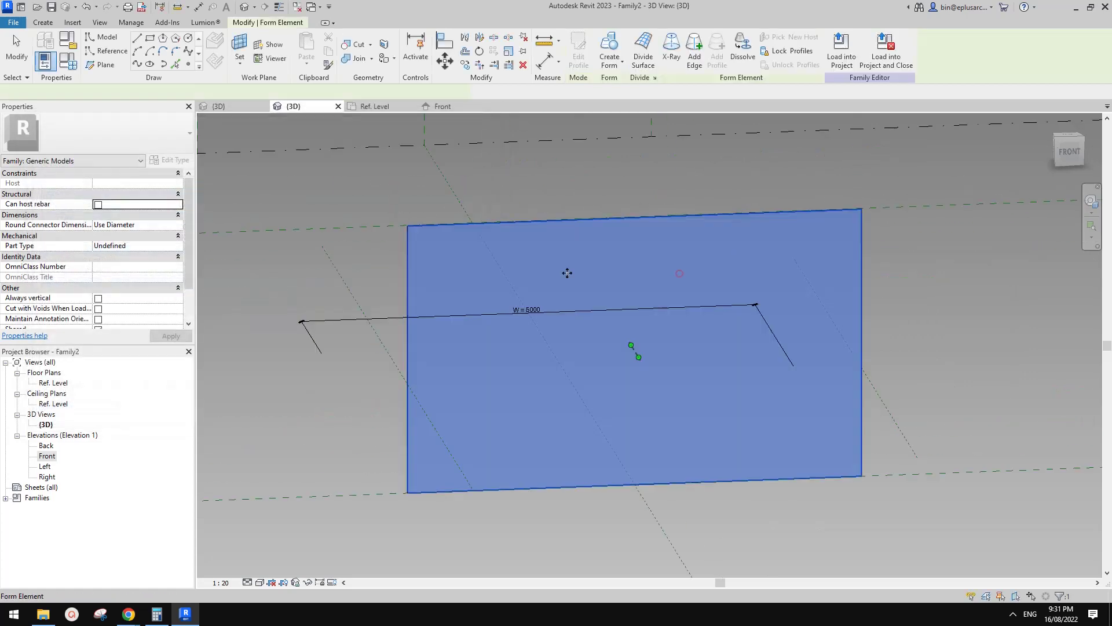
{"action": "left_click", "coordinate": [643, 51]}
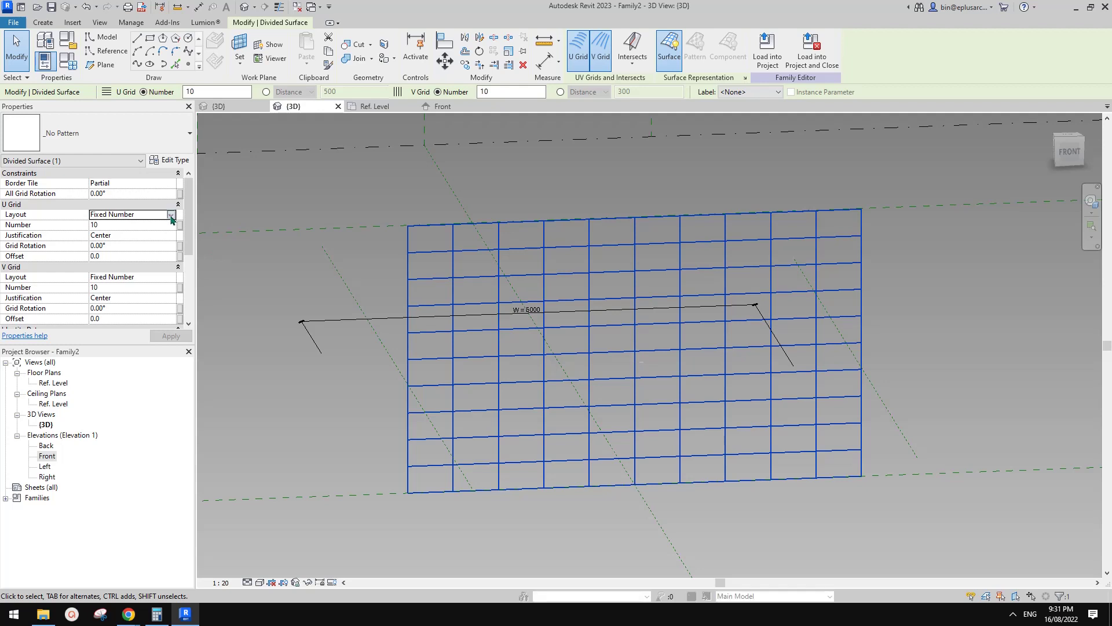
Set both the U and V grid layouts of the divided surface to Maximum Spacing with a distance of 200.
{"action": "left_click", "coordinate": [171, 215]}
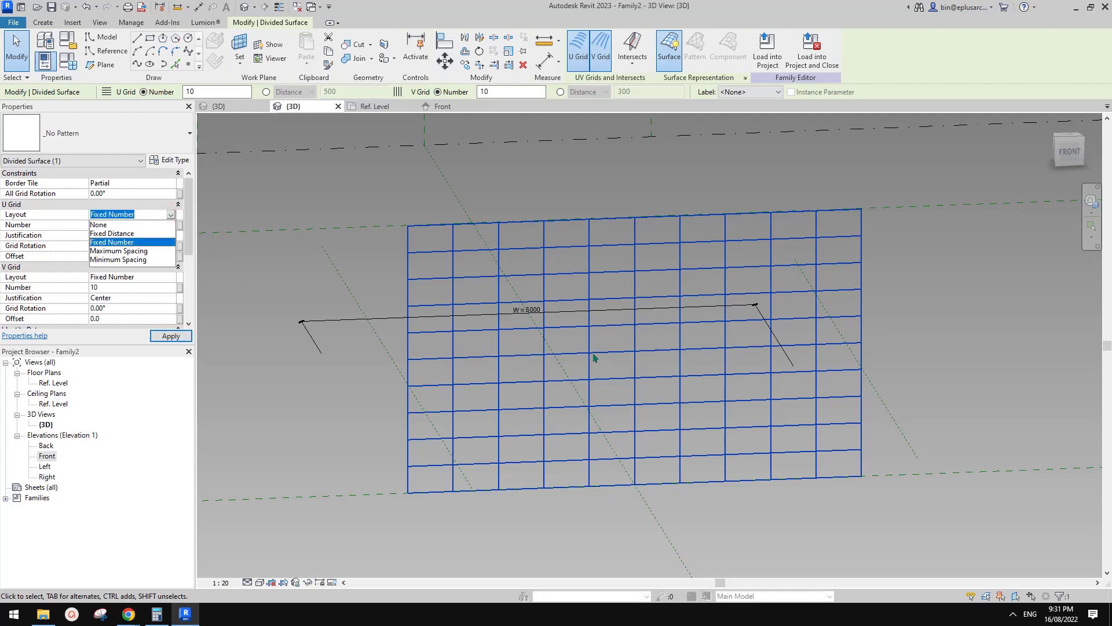
{"action": "left_click", "coordinate": [124, 251]}
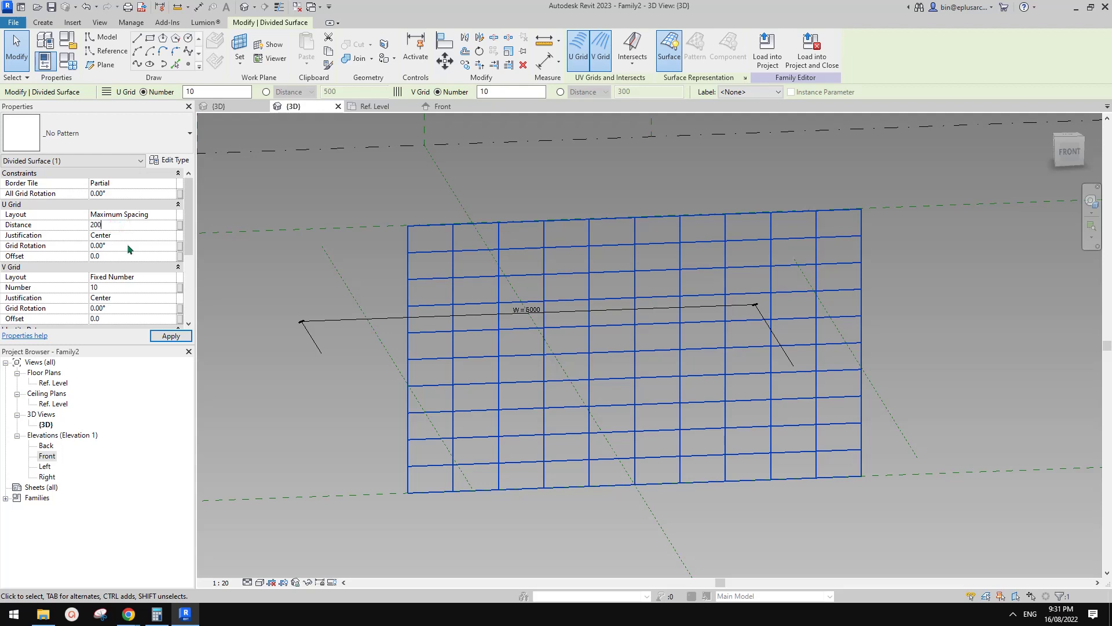
{"action": "left_click", "coordinate": [171, 277]}
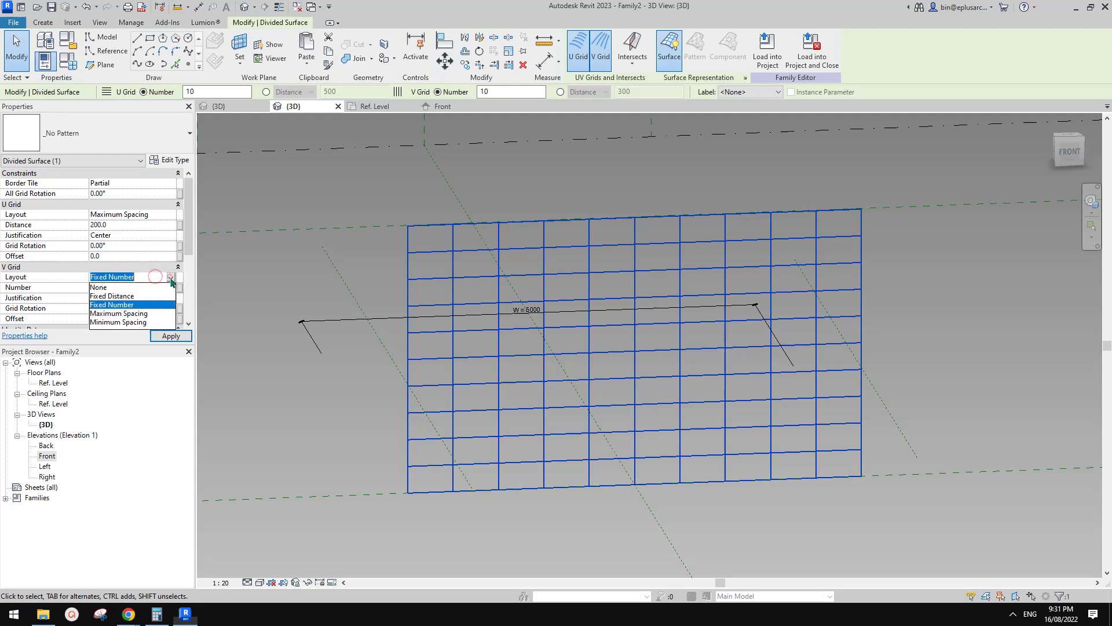
{"action": "left_click", "coordinate": [136, 314]}
{"action": "left_click", "coordinate": [119, 287]}
{"action": "type", "text": "200.0"}
{"action": "left_click", "coordinate": [171, 336]}
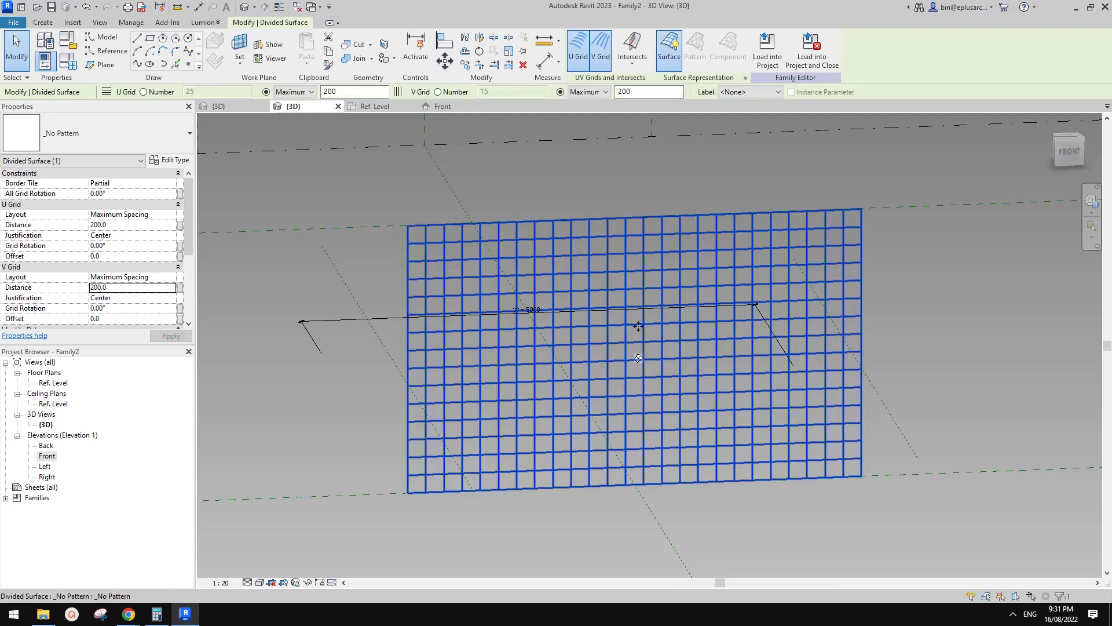
{"action": "scroll", "coordinate": [639, 357], "scroll_direction": "up", "scroll_amount": 2}
{"action": "mouse_move", "coordinate": [568, 295]}
{"action": "middle_mouse_down"}
{"action": "mouse_move", "coordinate": [549, 290]}
{"action": "mouse_move", "coordinate": [563, 287]}
{"action": "middle_mouse_up"}
{"action": "scroll", "coordinate": [550, 290], "scroll_direction": "down", "scroll_amount": 1}
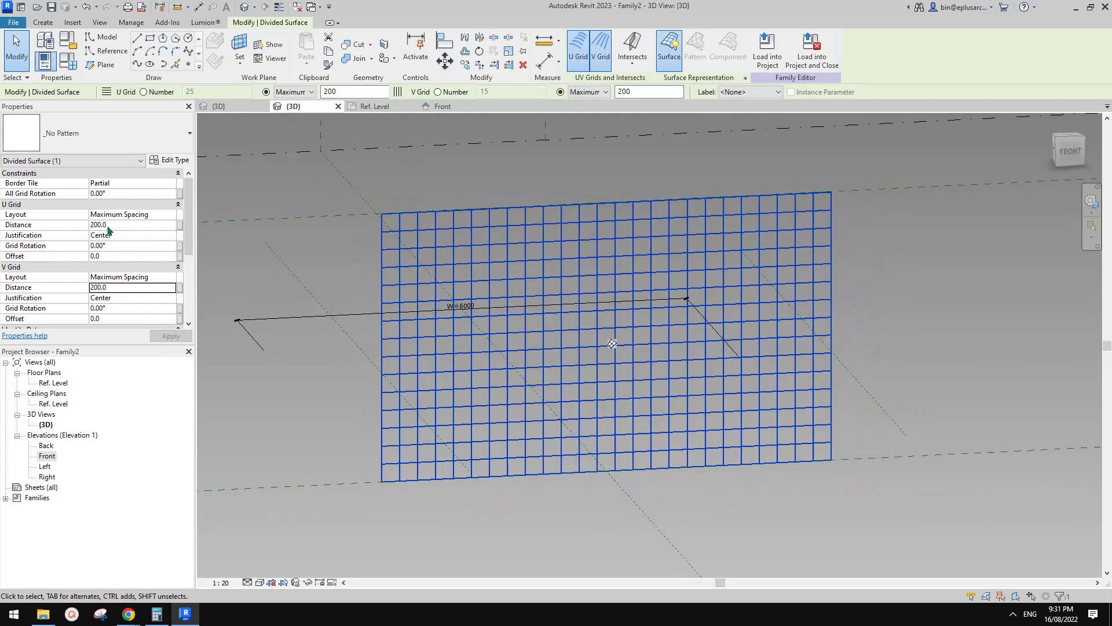
{"action": "middle_click_drag", "start_coordinate": [347, 210], "coordinate": [360, 205]}
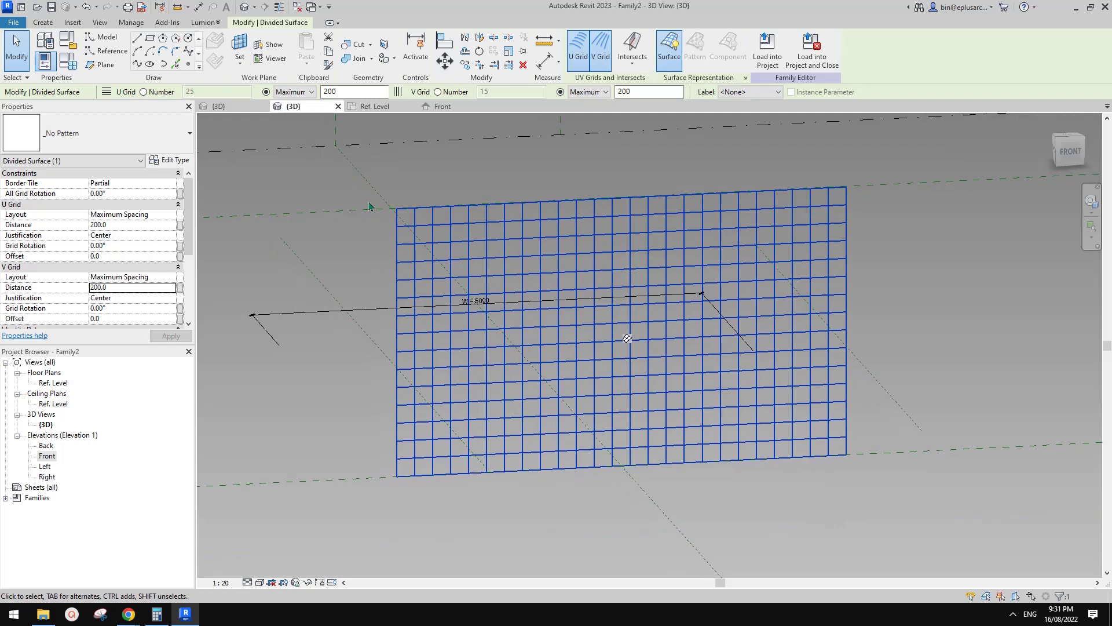
{"action": "middle_click_drag", "start_coordinate": [413, 247], "coordinate": [406, 248]}
{"action": "key", "text": "Escape"}
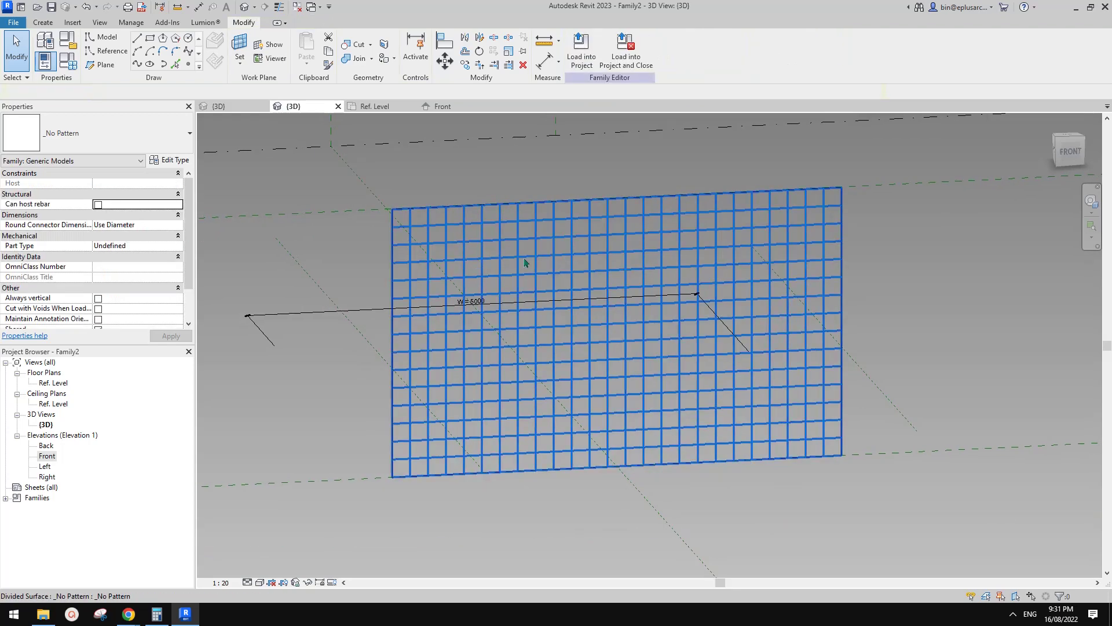
Change the divided surface's grid layouts to Fixed Number, with 25 U and 15 V divisions.
{"action": "left_click", "coordinate": [624, 233]}
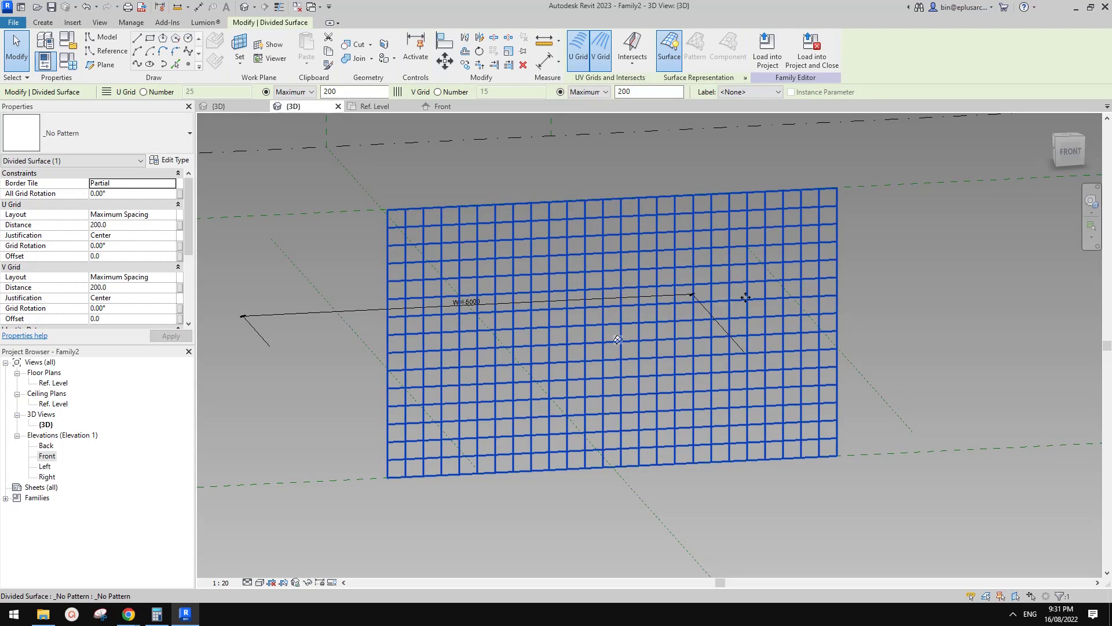
{"action": "middle_click_drag", "start_coordinate": [640, 348], "coordinate": [624, 323]}
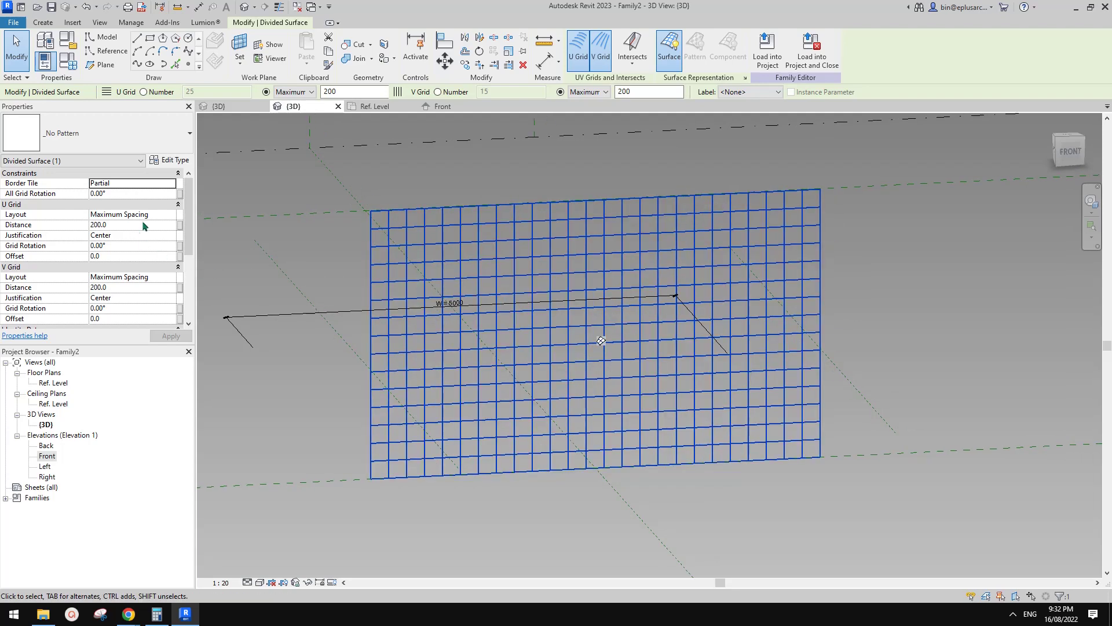
{"action": "left_click", "coordinate": [165, 220]}
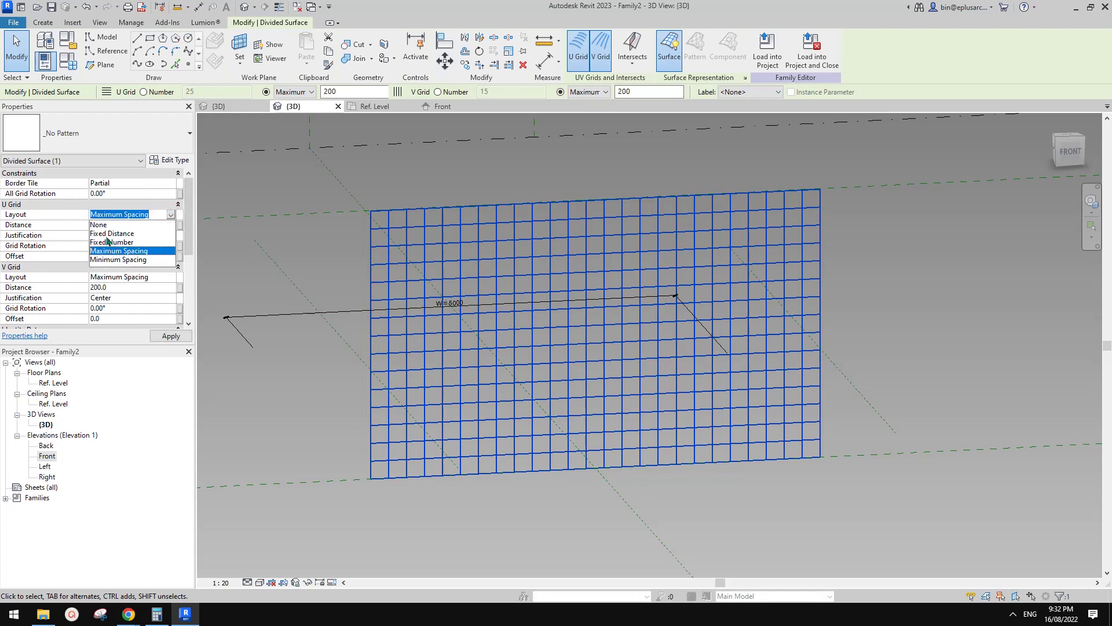
{"action": "left_click", "coordinate": [117, 242]}
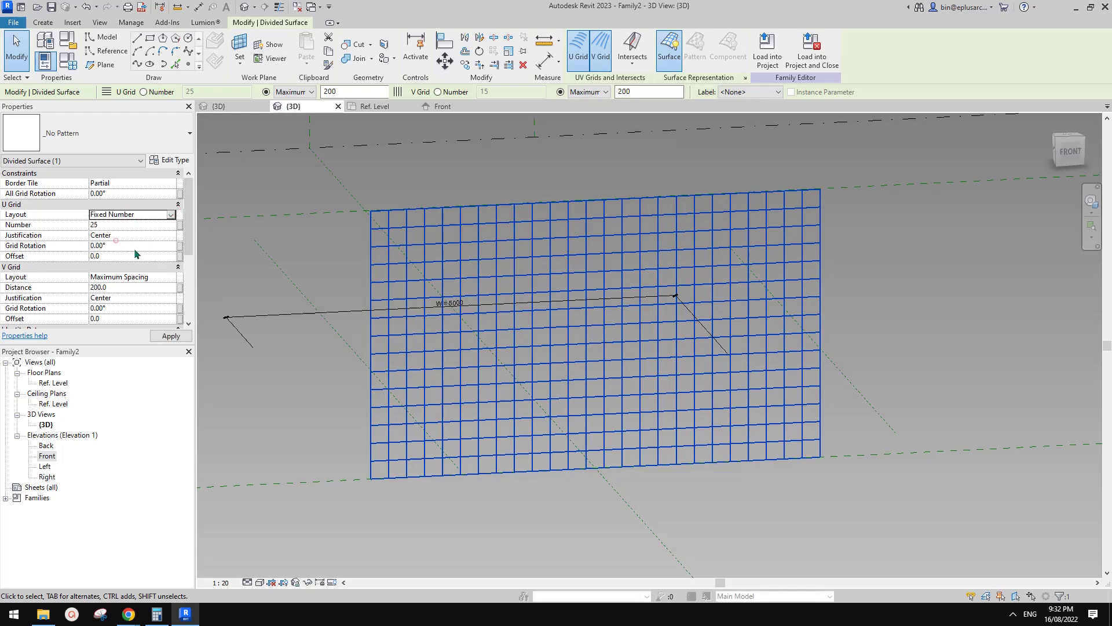
{"action": "left_click", "coordinate": [168, 277]}
{"action": "left_click", "coordinate": [114, 301]}
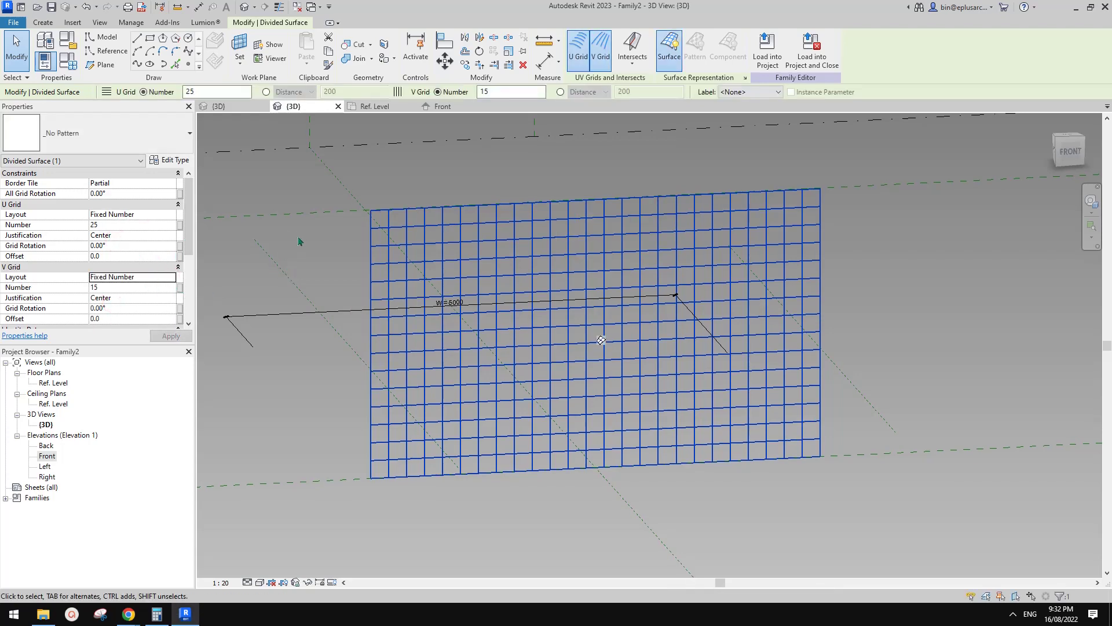
{"action": "key", "text": "Escape"}
Turn on Nodes in the surface representation of the divided surface.
{"action": "scroll", "coordinate": [712, 331], "scroll_direction": "down", "scroll_amount": 1}
{"action": "middle_click_drag", "start_coordinate": [709, 329], "coordinate": [725, 341], "text": "shift"}
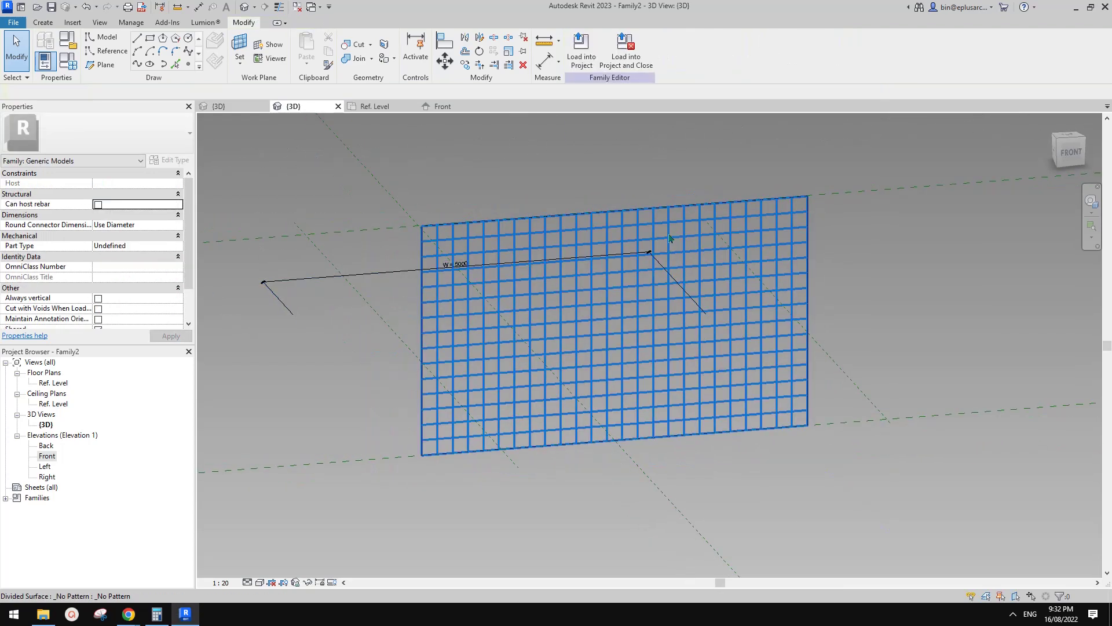
{"action": "left_click", "coordinate": [669, 232]}
{"action": "left_click", "coordinate": [746, 77]}
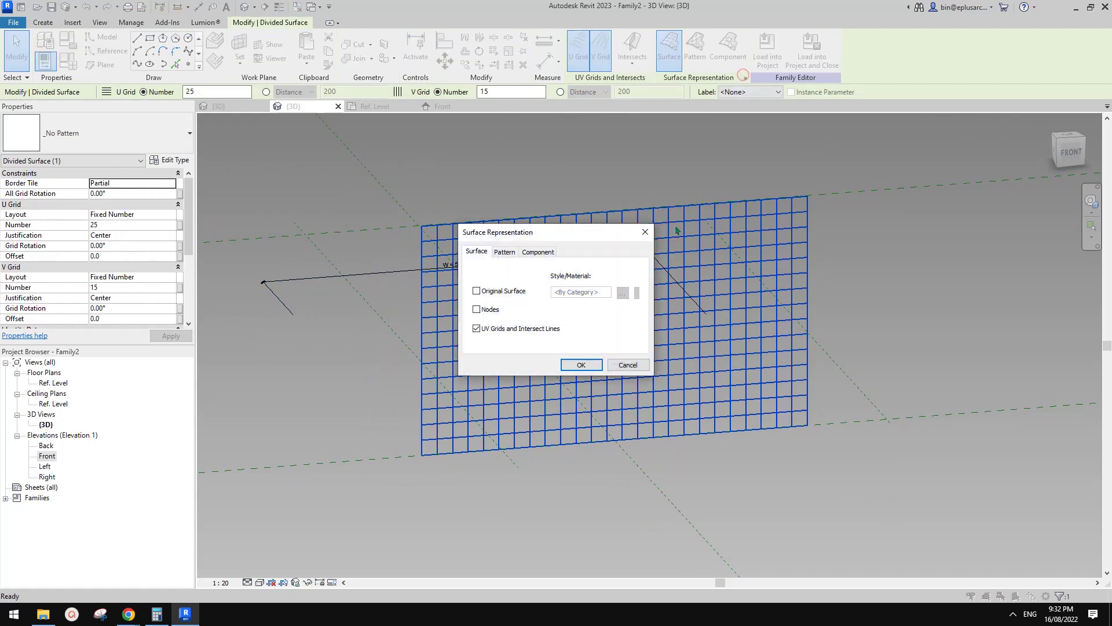
{"action": "left_click", "coordinate": [579, 365]}
{"action": "left_click", "coordinate": [912, 282]}
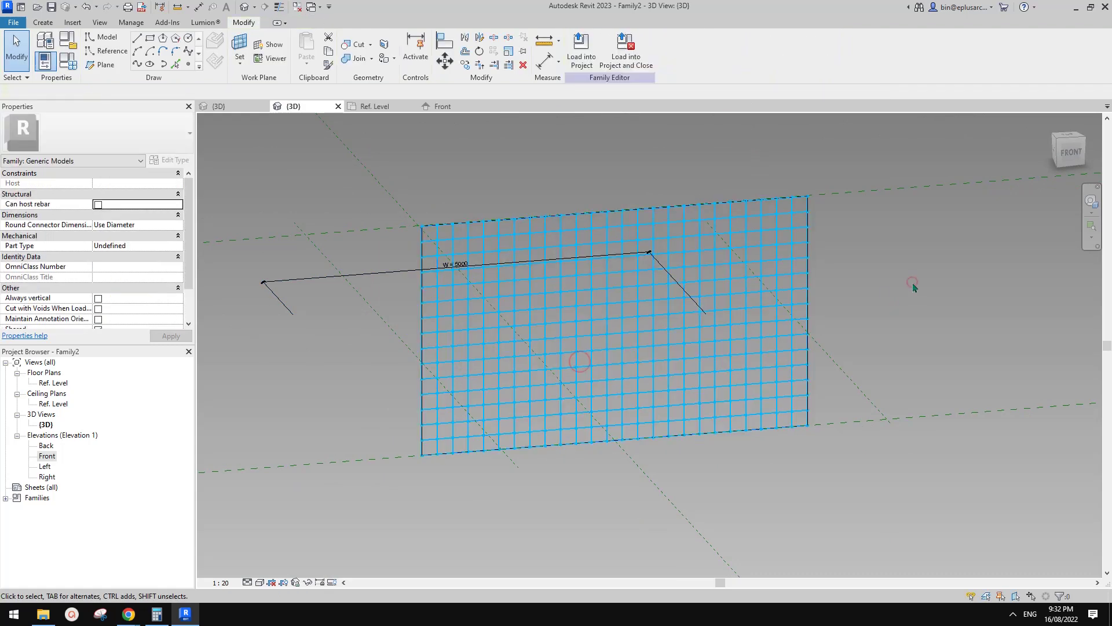
Display the model with thin lines so the grid nodes can be seen, and close the inactive views.
{"action": "scroll", "coordinate": [727, 371], "scroll_direction": "up", "scroll_amount": 2}
{"action": "scroll", "coordinate": [767, 318], "scroll_direction": "down", "scroll_amount": 1}
{"action": "scroll", "coordinate": [760, 298], "scroll_direction": "up", "scroll_amount": 4}
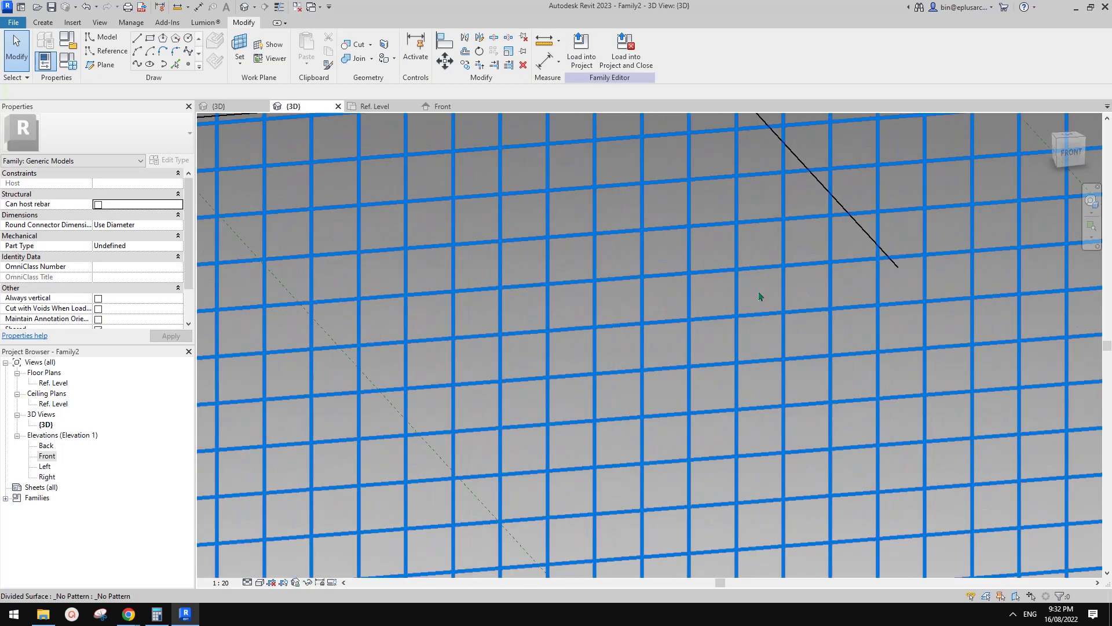
{"action": "scroll", "coordinate": [717, 311], "scroll_direction": "down", "scroll_amount": 2}
{"action": "scroll", "coordinate": [717, 311], "scroll_direction": "down", "scroll_amount": 2}
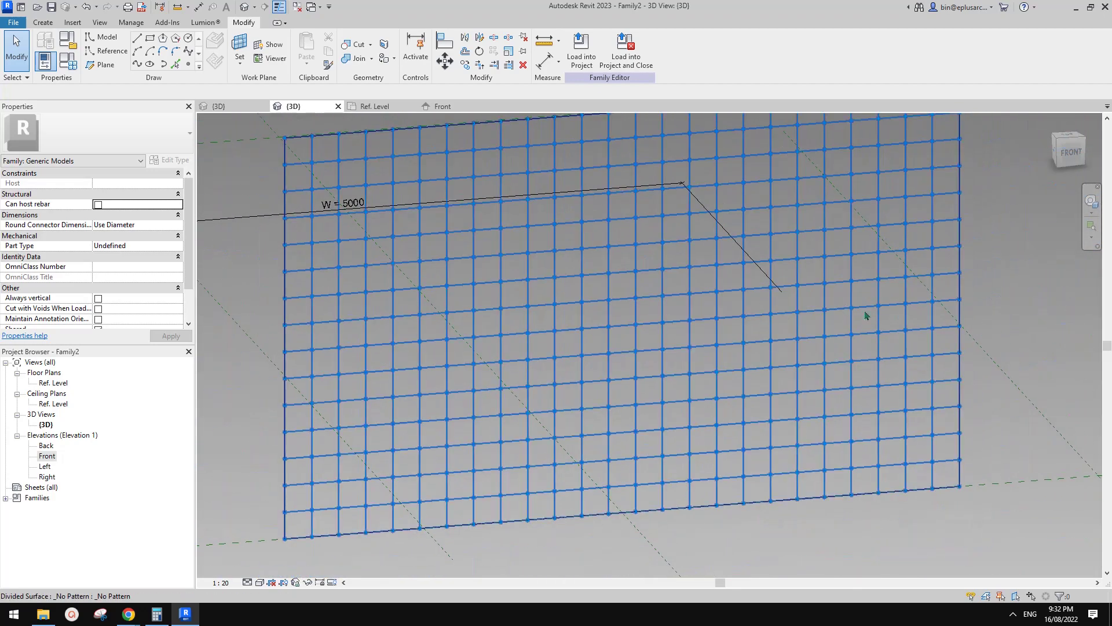
{"action": "scroll", "coordinate": [579, 275], "scroll_direction": "down", "scroll_amount": 1}
{"action": "left_click", "coordinate": [295, 8]}
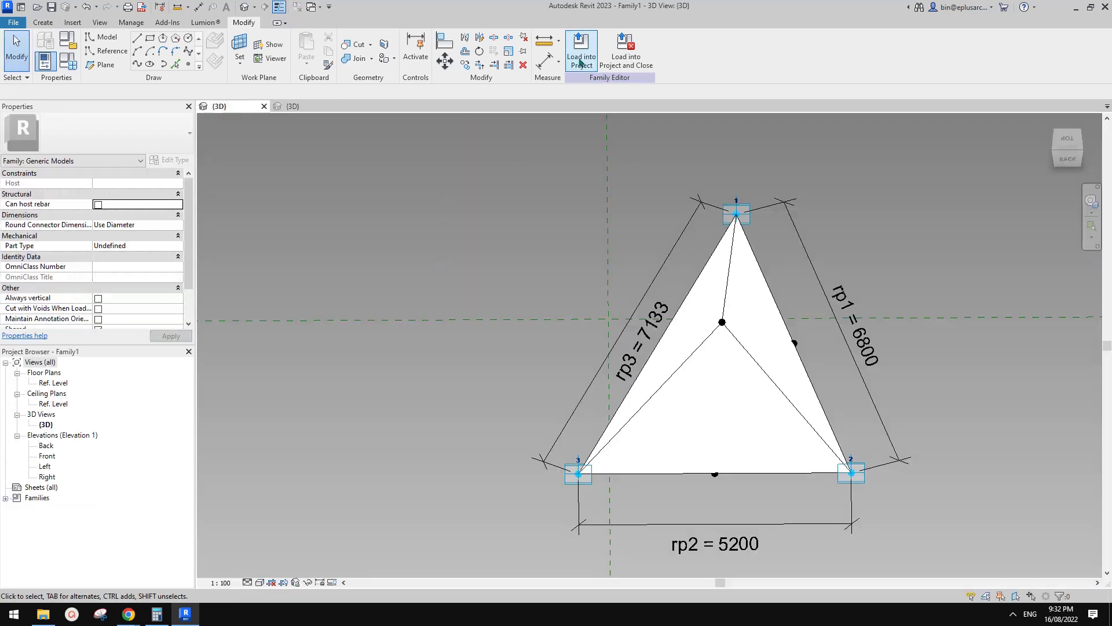
Load the pyramid family Family1 into Family2 and place one downward-pointing triangular pyramid on three nodes of the divided surface.
{"action": "left_click", "coordinate": [581, 61]}
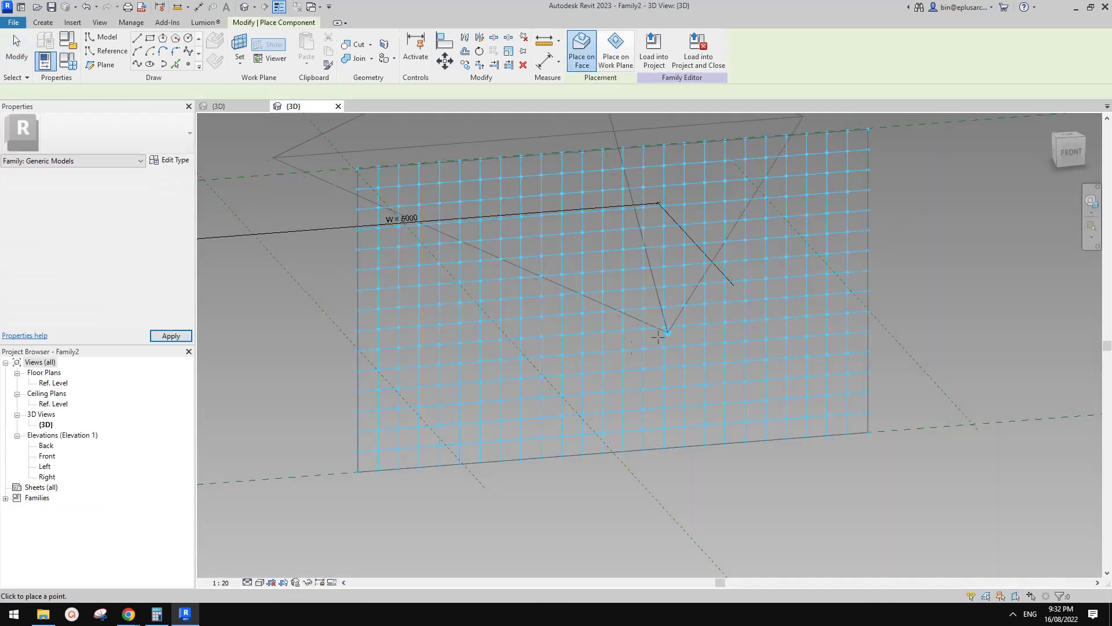
{"action": "scroll", "coordinate": [657, 336], "scroll_direction": "up", "scroll_amount": 1}
{"action": "scroll", "coordinate": [637, 359], "scroll_direction": "up", "scroll_amount": 2}
{"action": "left_click", "coordinate": [662, 348]}
{"action": "left_click", "coordinate": [745, 343]}
{"action": "left_click", "coordinate": [703, 426]}
{"action": "key", "text": "Escape"}
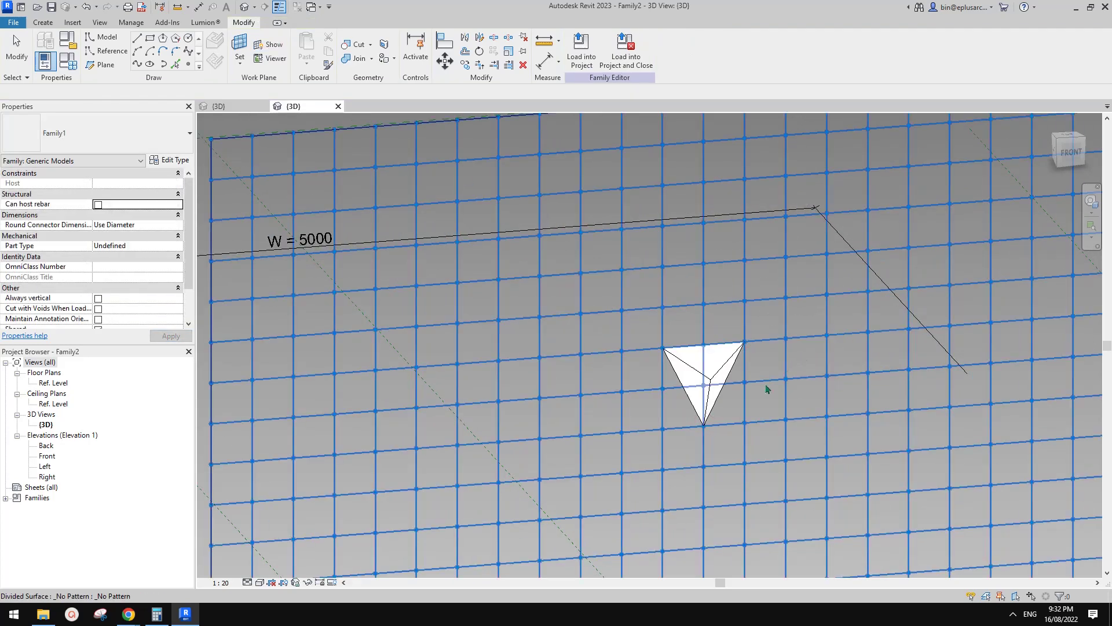
Place a second pyramid component on three grid nodes above the first one, with its triangle pointing upward.
{"action": "scroll", "coordinate": [765, 387], "scroll_direction": "down", "scroll_amount": 1}
{"action": "middle_click_drag", "start_coordinate": [765, 387], "coordinate": [681, 370], "text": "shift"}
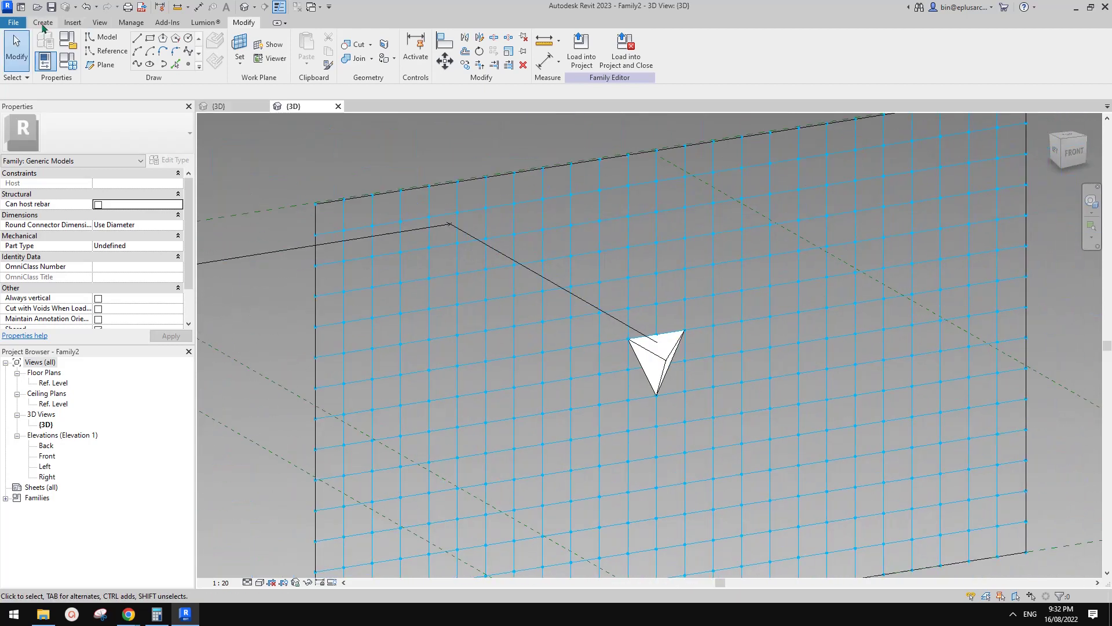
{"action": "left_click", "coordinate": [44, 23]}
{"action": "left_click", "coordinate": [314, 48]}
{"action": "left_click", "coordinate": [667, 335]}
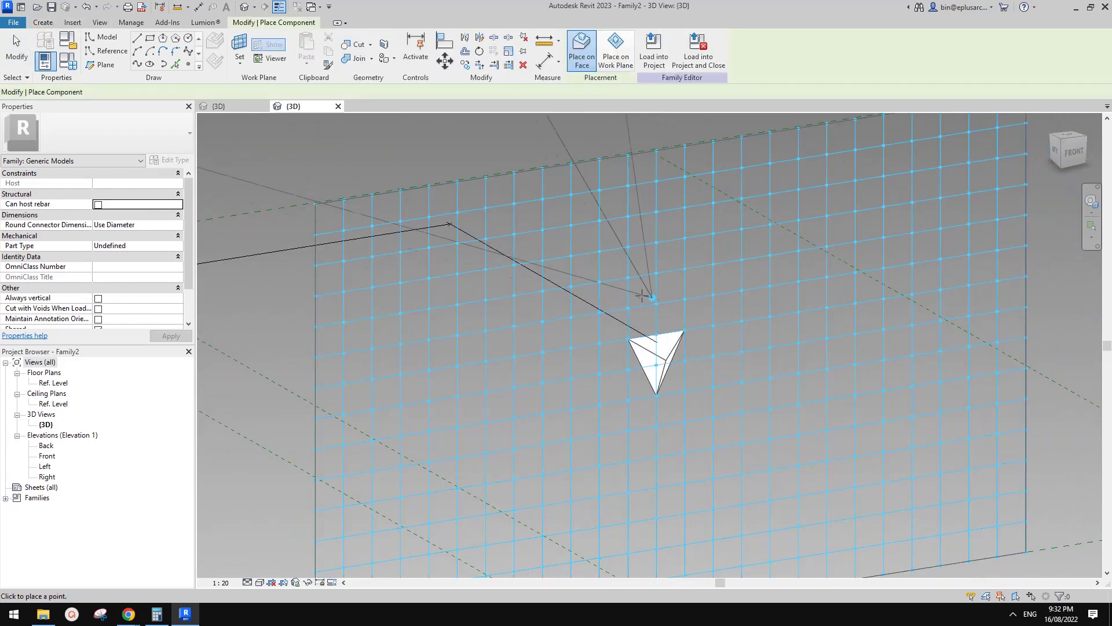
{"action": "left_click", "coordinate": [600, 343]}
{"action": "left_click", "coordinate": [628, 277]}
{"action": "left_click", "coordinate": [657, 335]}
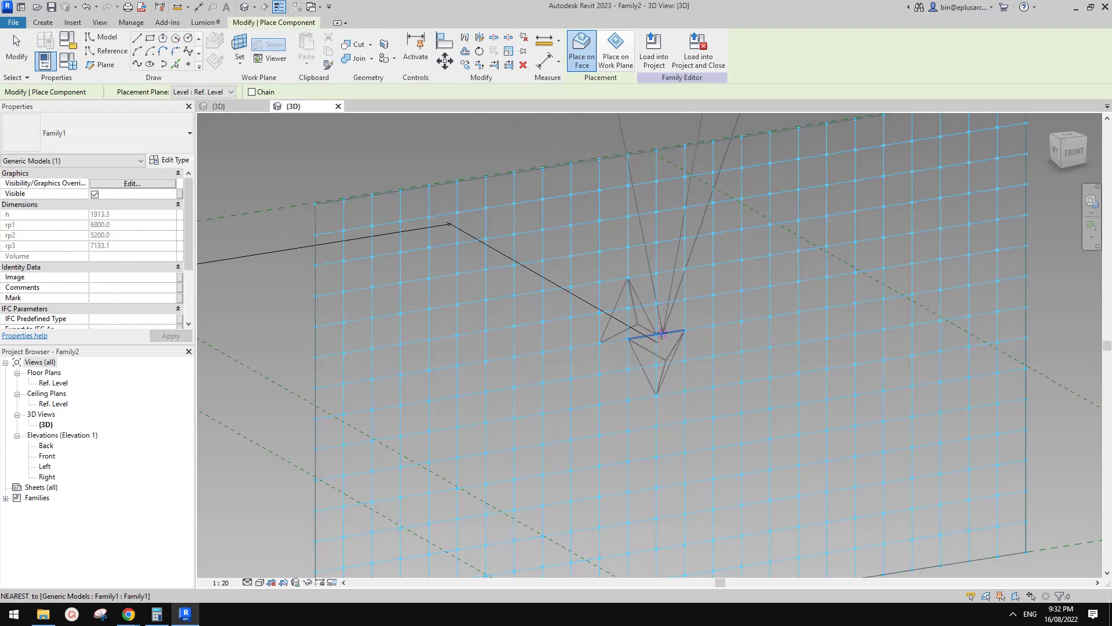
Place two more pyramids on grid nodes: a larger upward-pointing one beside the second, and one sharing an edge with the first.
{"action": "left_click", "coordinate": [657, 334]}
{"action": "left_click", "coordinate": [714, 234]}
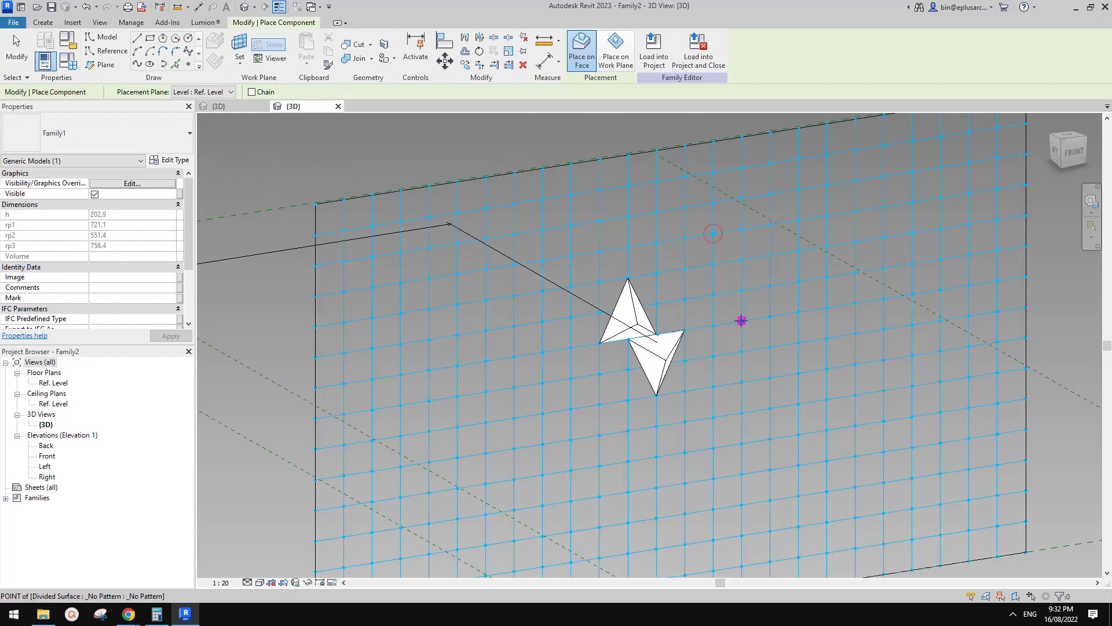
{"action": "left_click", "coordinate": [741, 320]}
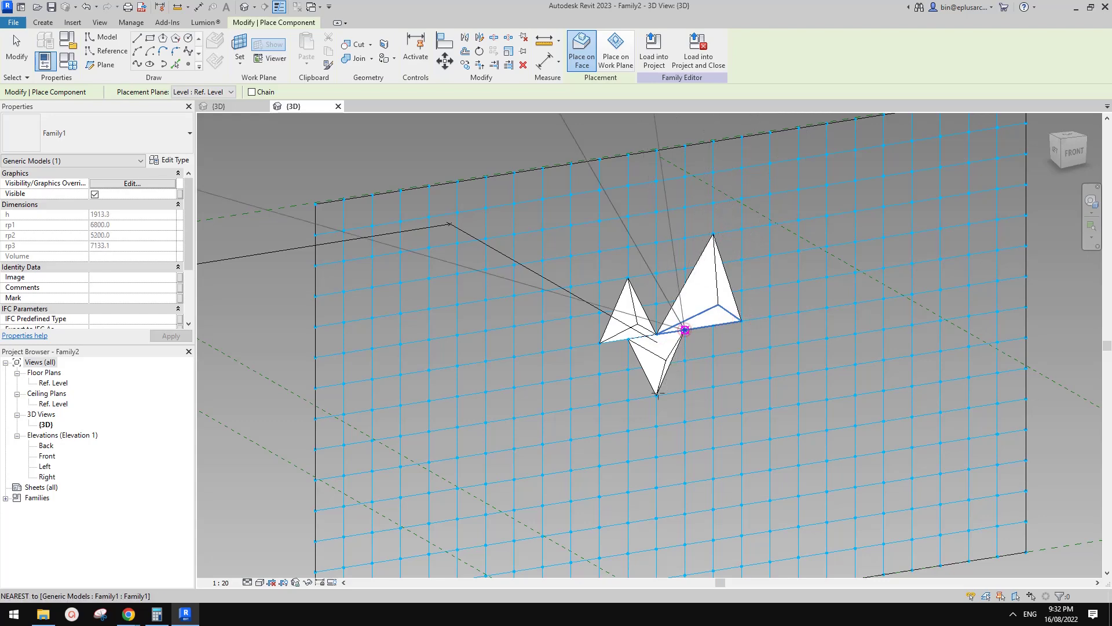
{"action": "left_click", "coordinate": [685, 329]}
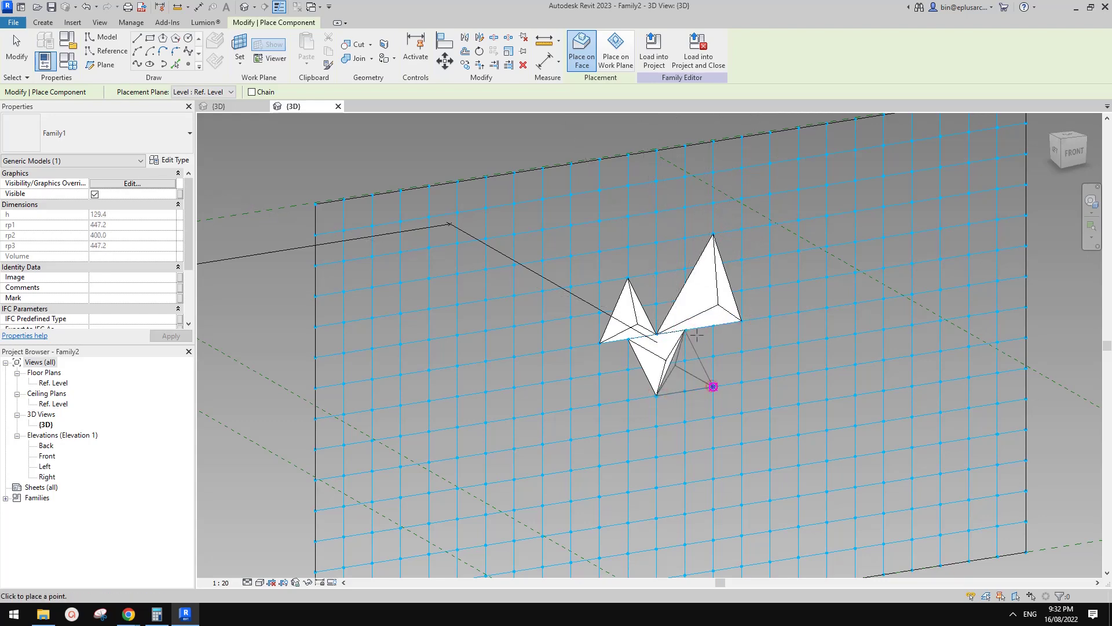
{"action": "left_click", "coordinate": [713, 384]}
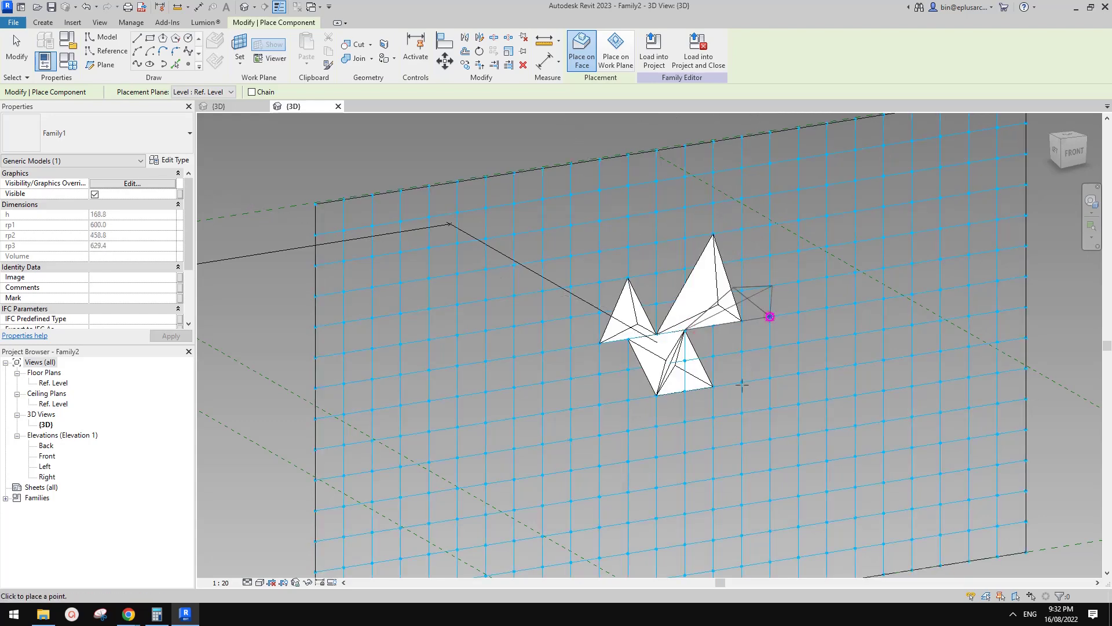
Place three more pyramids on grid nodes joined to the cluster: a tall downward-pointing one and two slim ones beneath it.
{"action": "left_click", "coordinate": [742, 442]}
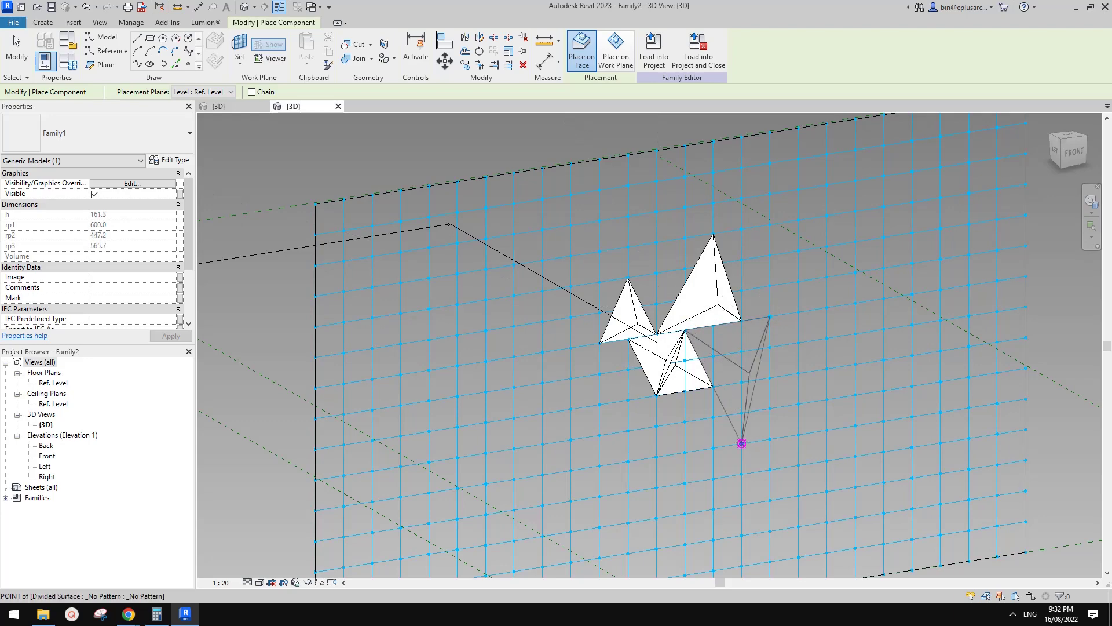
{"action": "middle_click_drag", "start_coordinate": [814, 404], "coordinate": [767, 338]}
{"action": "left_click", "coordinate": [667, 321]}
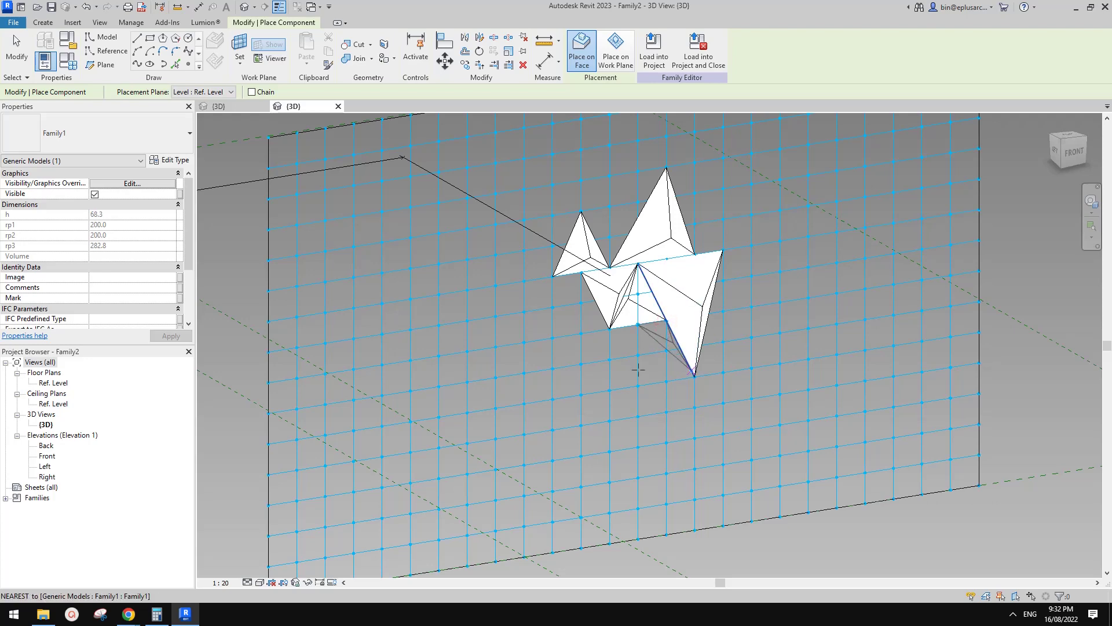
{"action": "left_click", "coordinate": [676, 377]}
{"action": "middle_click_drag", "start_coordinate": [700, 383], "coordinate": [642, 353], "text": "shift"}
{"action": "left_click", "coordinate": [666, 327]}
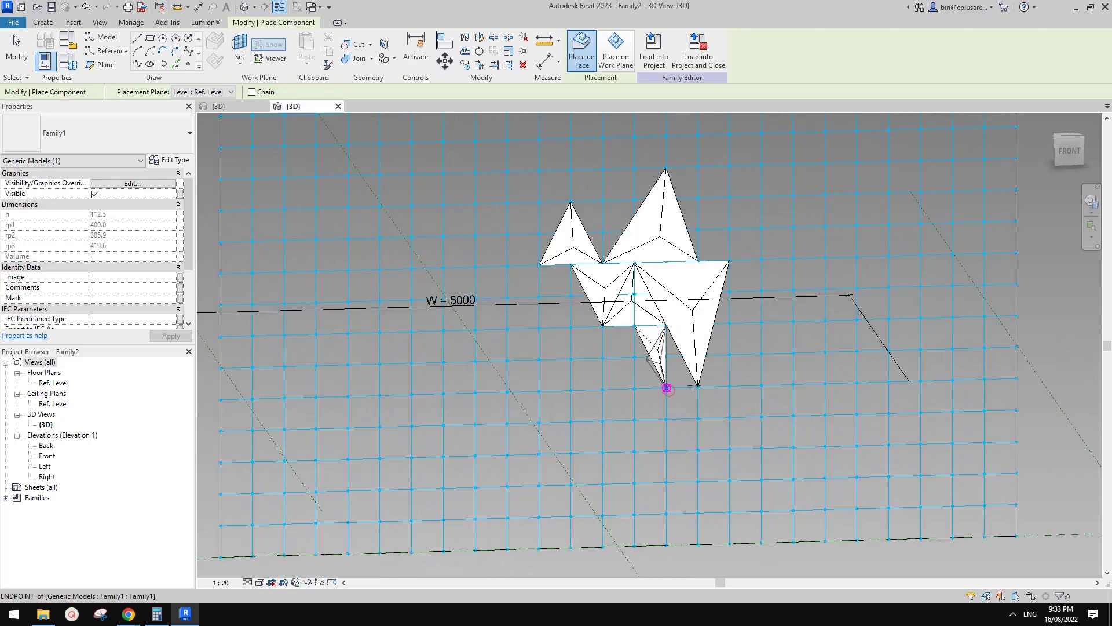
{"action": "left_click", "coordinate": [666, 387]}
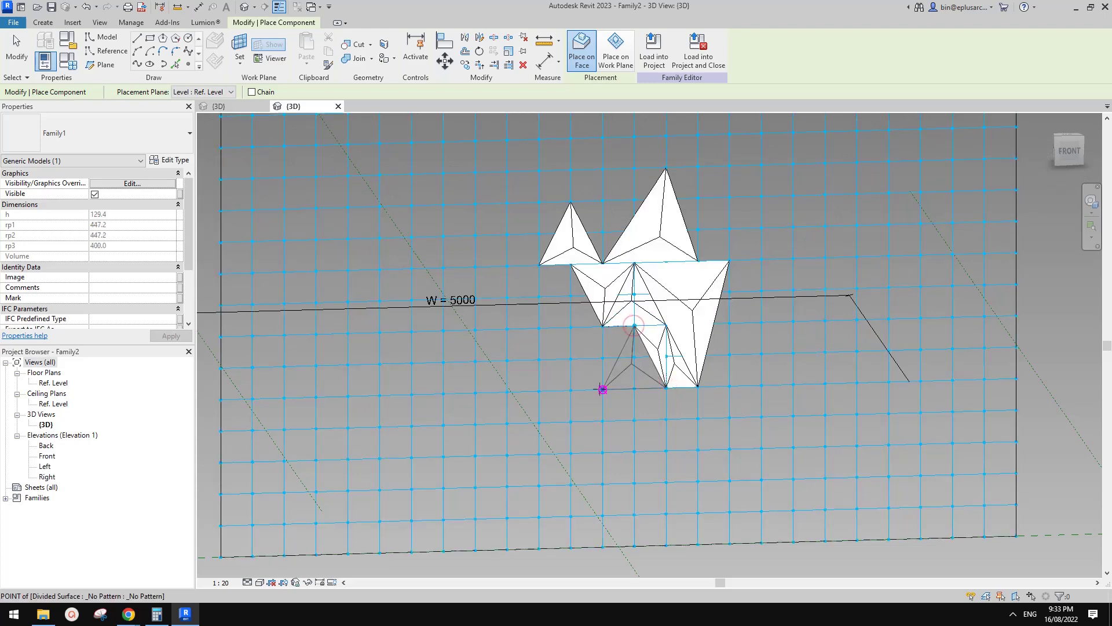
Fill the lower-left side of the cluster with four edge-sharing pyramids on grid nodes, alternating upward-pointing and downward-pointing triangles.
{"action": "left_click", "coordinate": [602, 390]}
{"action": "left_click", "coordinate": [634, 326]}
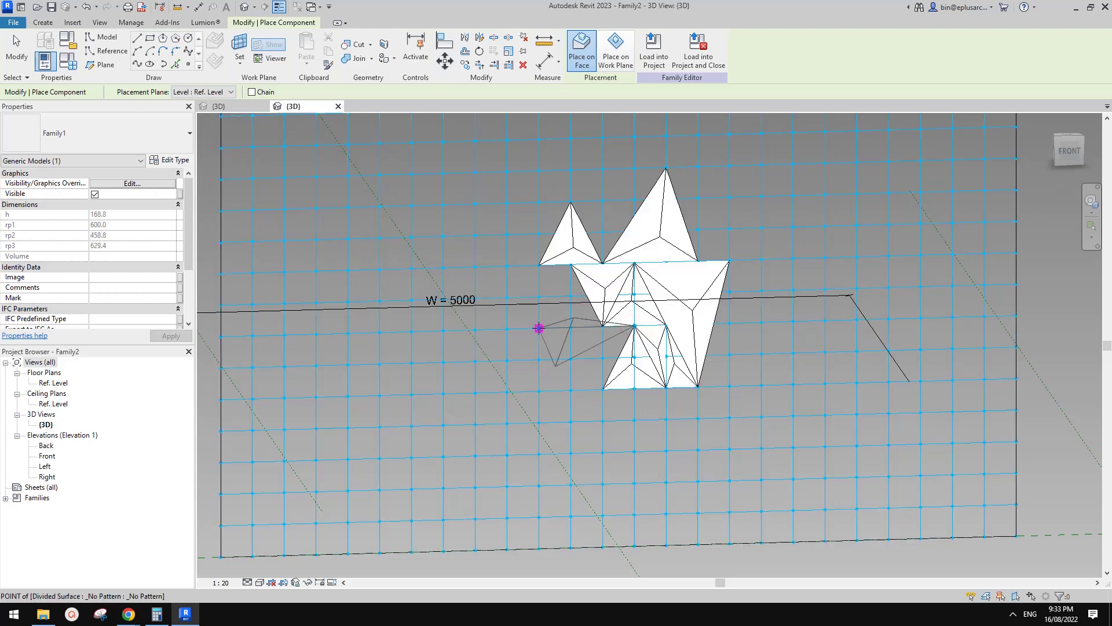
{"action": "left_click", "coordinate": [603, 389]}
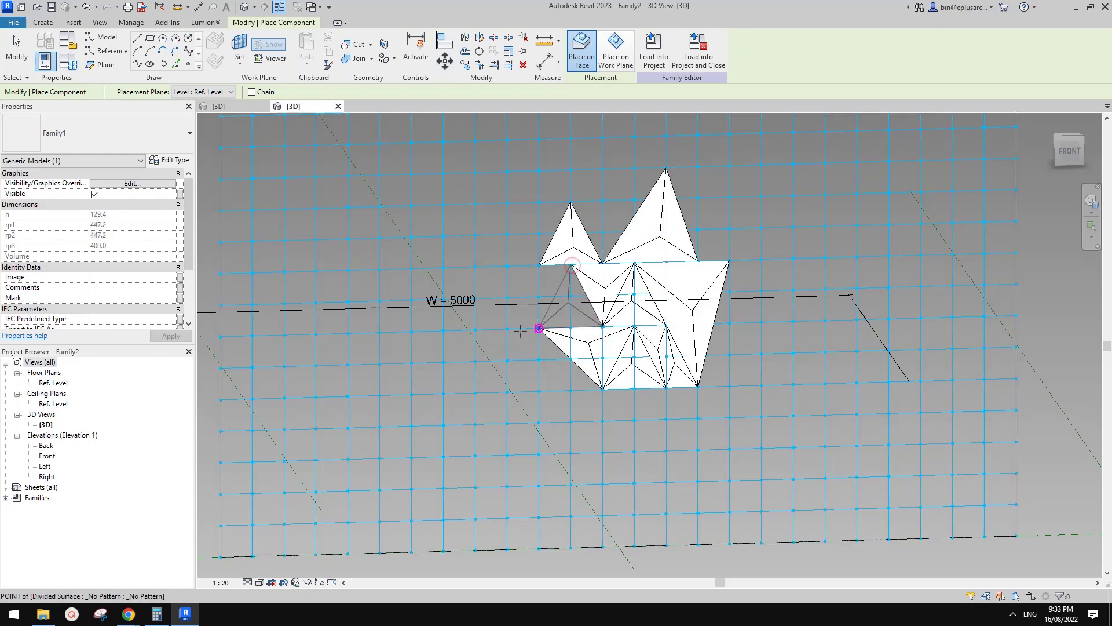
{"action": "left_click", "coordinate": [539, 328]}
{"action": "left_click", "coordinate": [571, 264]}
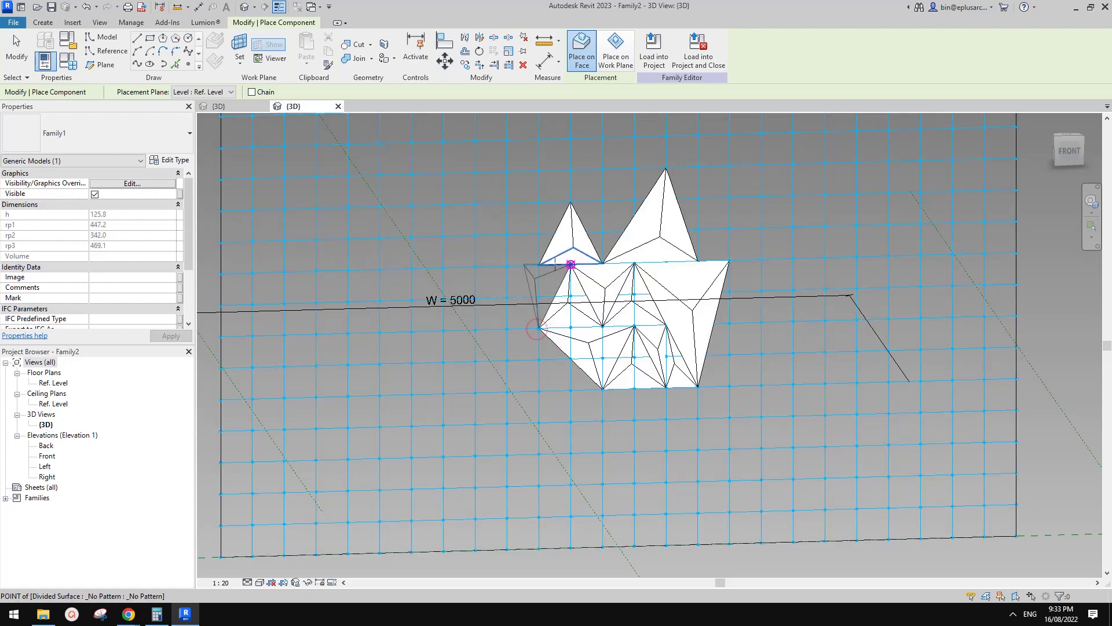
{"action": "left_click", "coordinate": [507, 267]}
Place a separate upward-pointing pyramid on three grid nodes above and to the right of the cluster, and end the placement.
{"action": "scroll", "coordinate": [700, 296], "scroll_direction": "down", "scroll_amount": 1}
{"action": "middle_click_drag", "start_coordinate": [700, 296], "coordinate": [664, 346]}
{"action": "left_click", "coordinate": [689, 256]}
{"action": "left_click", "coordinate": [680, 242]}
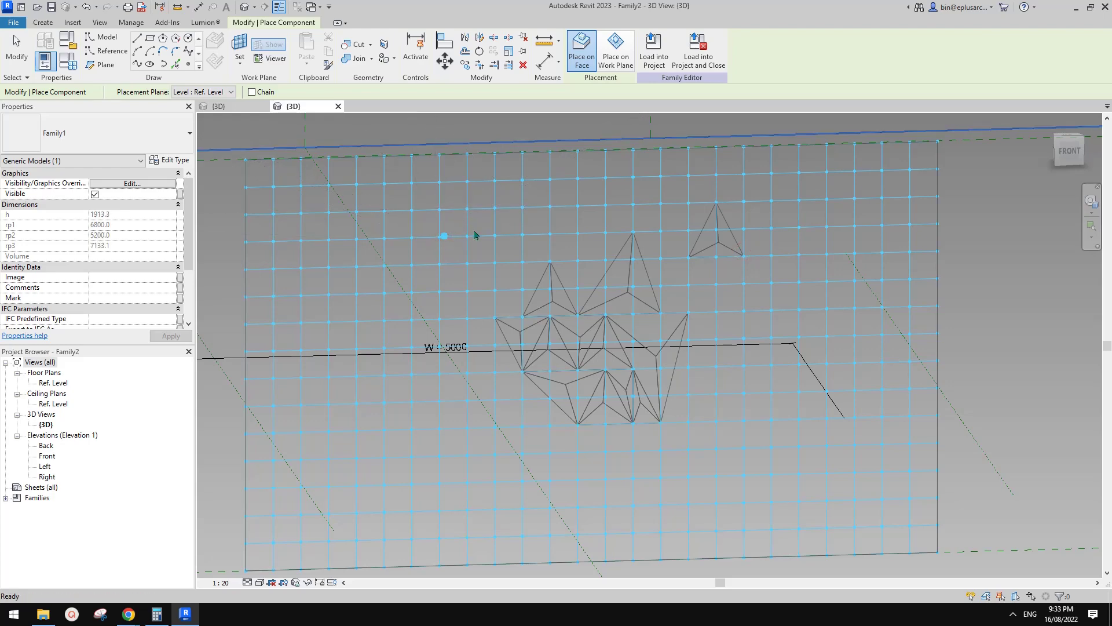
{"action": "left_click", "coordinate": [444, 236]}
{"action": "key", "text": "Escape"}
{"action": "key", "text": "Escape"}
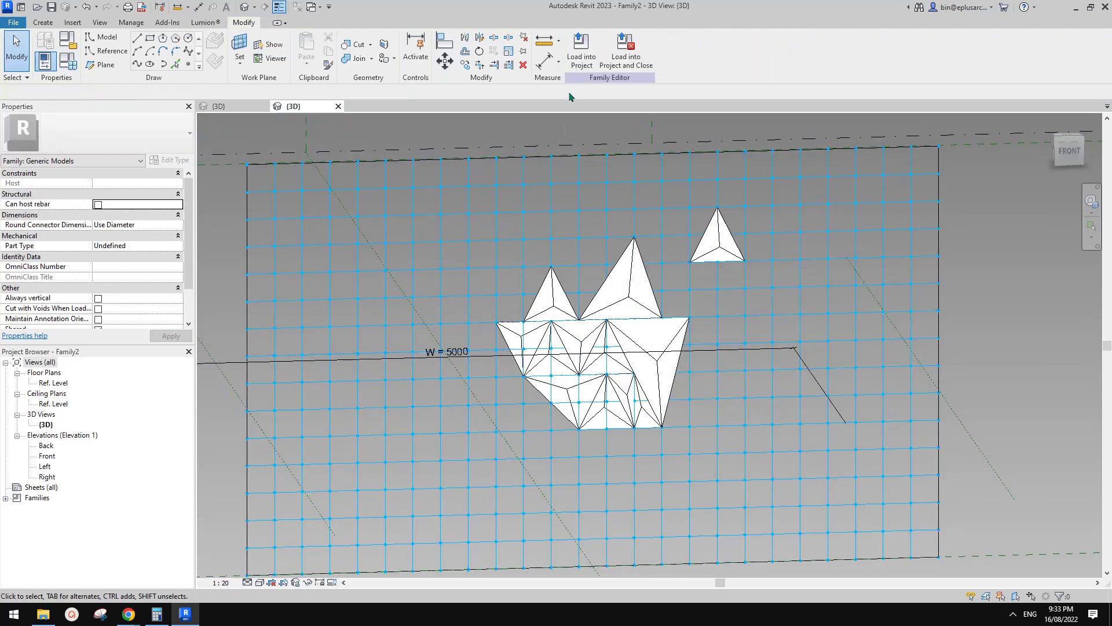
Place two detached pyramid components left of the cluster: a flat upward-pointing one and a small right-angled one below it.
{"action": "left_click", "coordinate": [51, 22]}
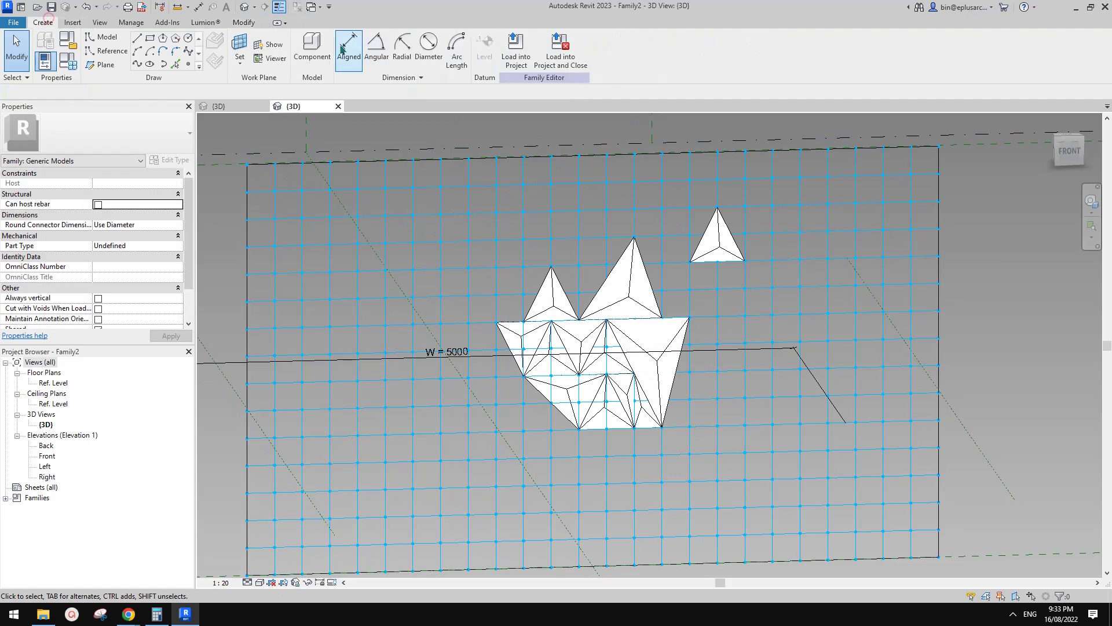
{"action": "left_click", "coordinate": [313, 47]}
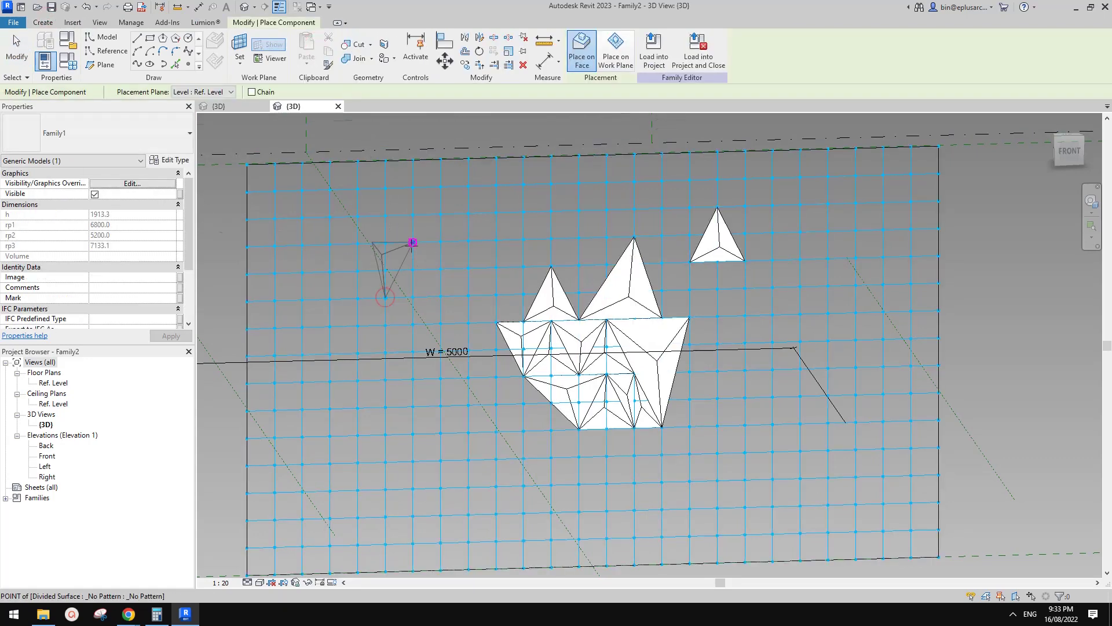
{"action": "left_click", "coordinate": [441, 296]}
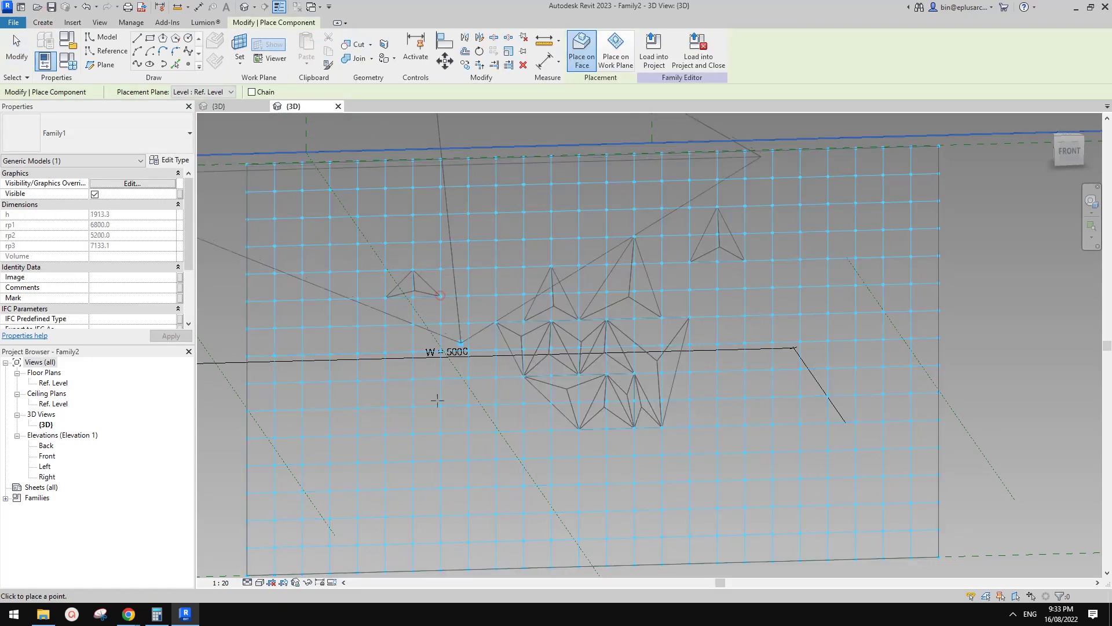
{"action": "left_click", "coordinate": [439, 409]}
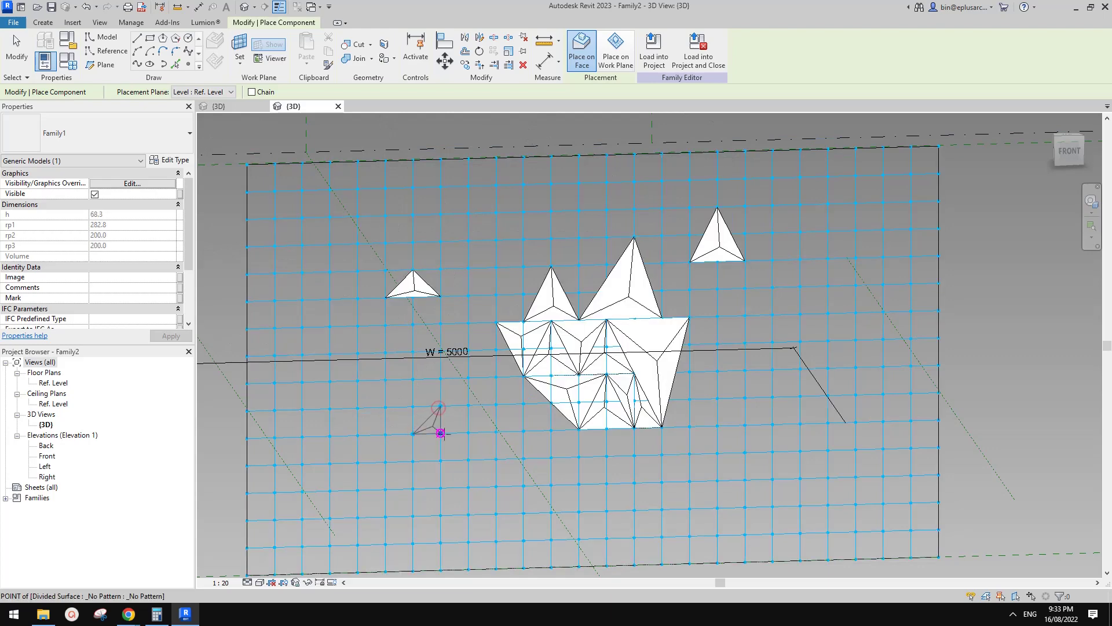
{"action": "left_click", "coordinate": [441, 433]}
Place one upward-pointing pyramid on grid nodes to the lower right of the cluster, and inspect the pattern from different sides.
{"action": "left_click", "coordinate": [772, 427]}
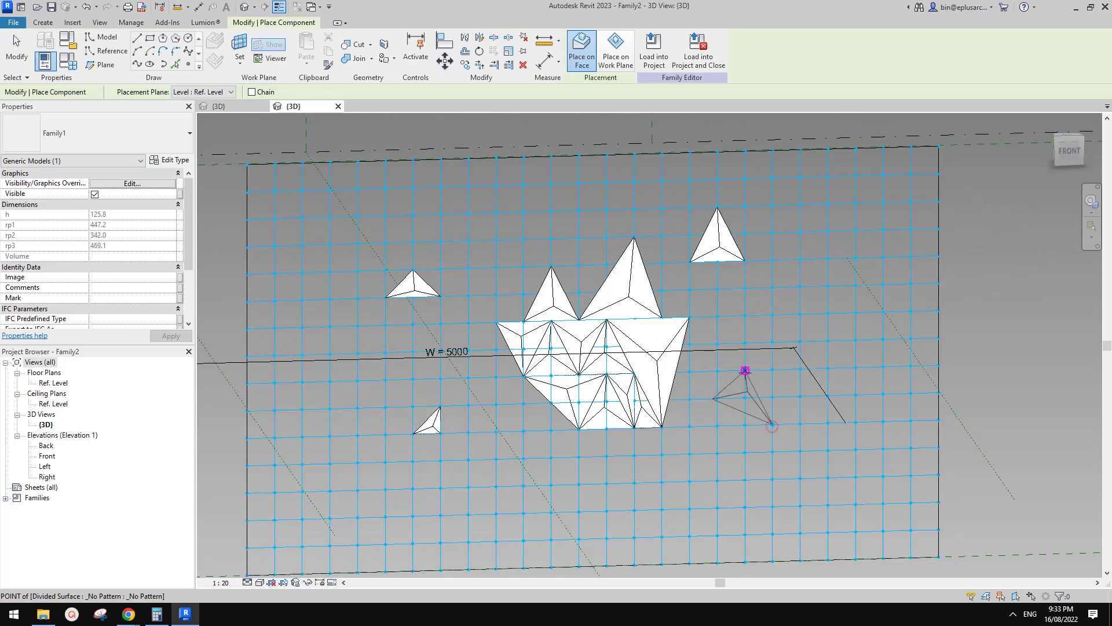
{"action": "left_click", "coordinate": [717, 426]}
{"action": "key", "text": "Escape"}
{"action": "scroll", "coordinate": [763, 423], "scroll_direction": "up", "scroll_amount": 4}
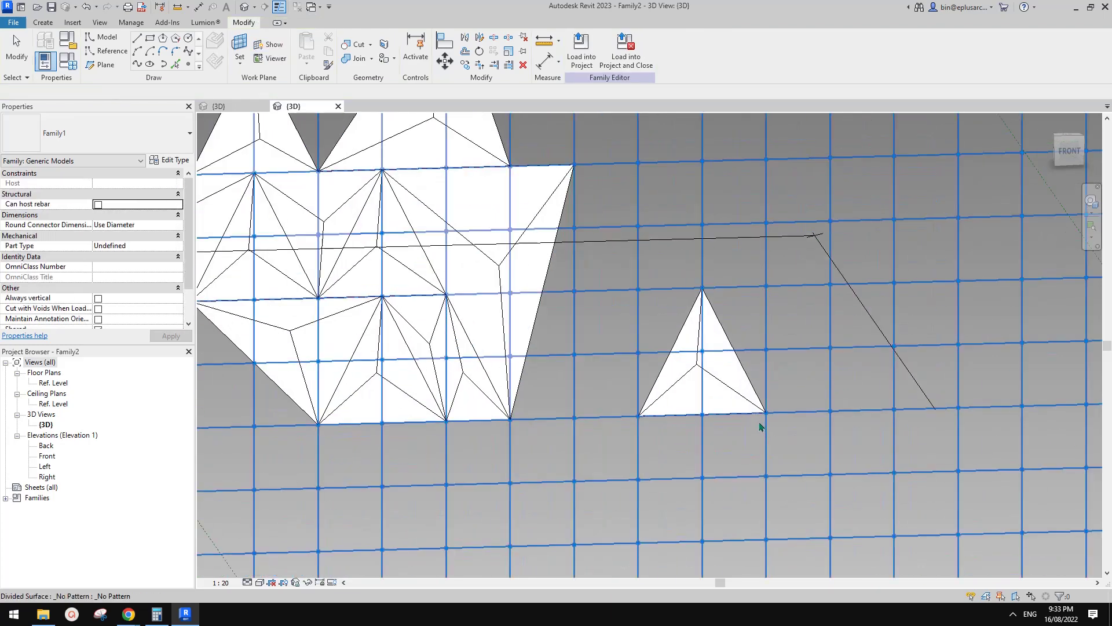
{"action": "scroll", "coordinate": [753, 388], "scroll_direction": "down", "scroll_amount": 6}
{"action": "middle_click_drag", "start_coordinate": [753, 388], "coordinate": [968, 390], "text": "shift"}
{"action": "scroll", "coordinate": [702, 368], "scroll_direction": "up", "scroll_amount": 2}
{"action": "middle_click_drag", "start_coordinate": [695, 375], "coordinate": [556, 399], "text": "shift"}
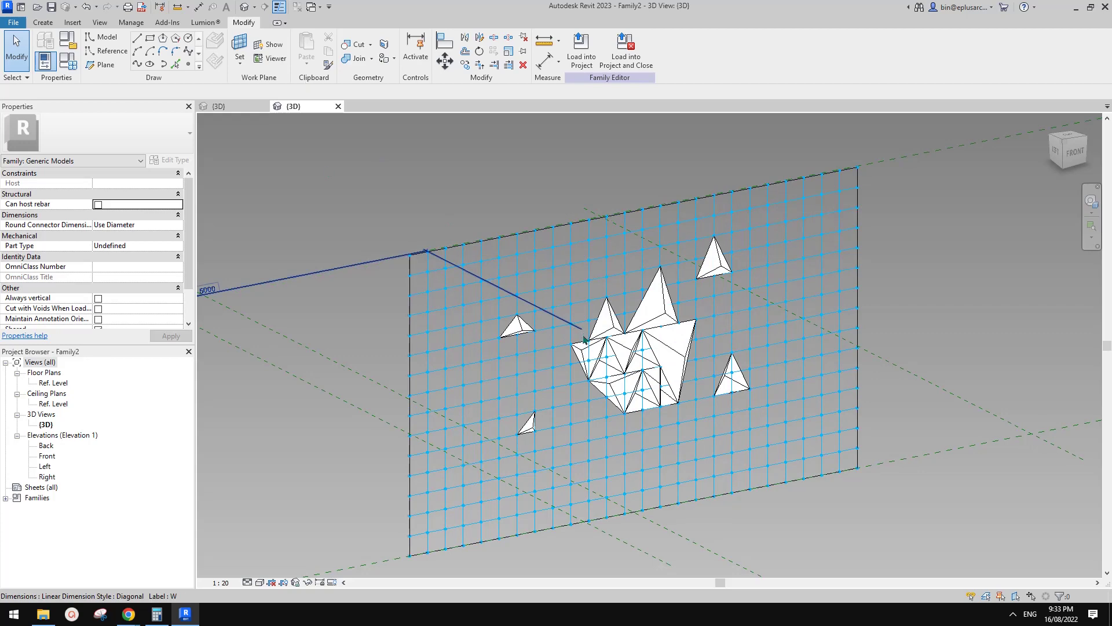
Place a downward-pointing pyramid component below the cluster and a sideways-pointing one near the left edge of the divided surface.
{"action": "left_click", "coordinate": [46, 24]}
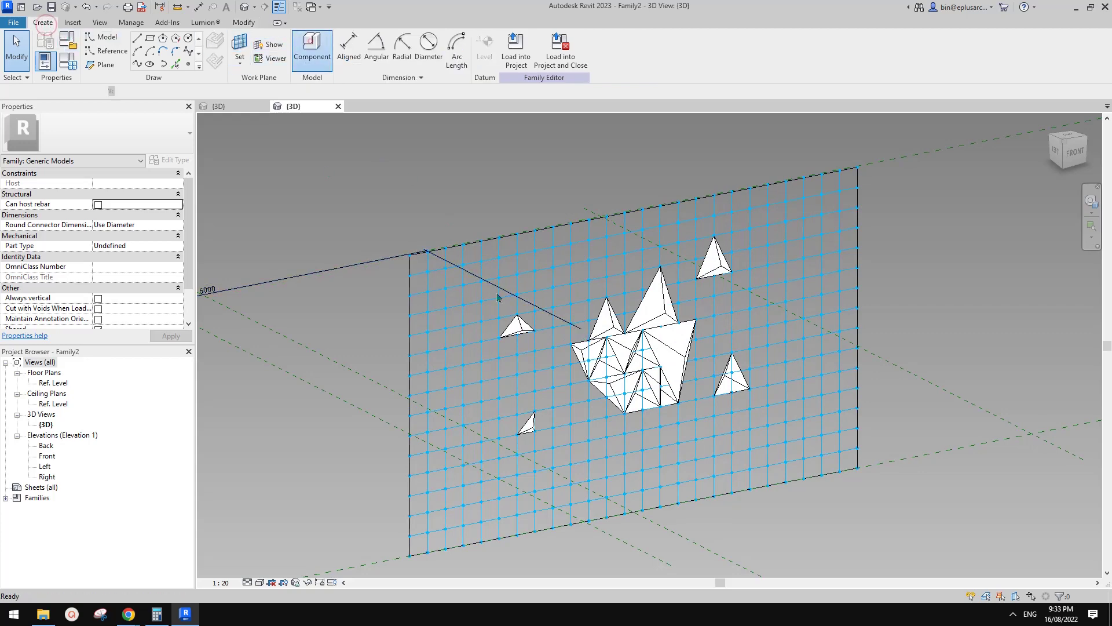
{"action": "left_click", "coordinate": [625, 454]}
{"action": "scroll", "coordinate": [608, 496], "scroll_direction": "up", "scroll_amount": 1}
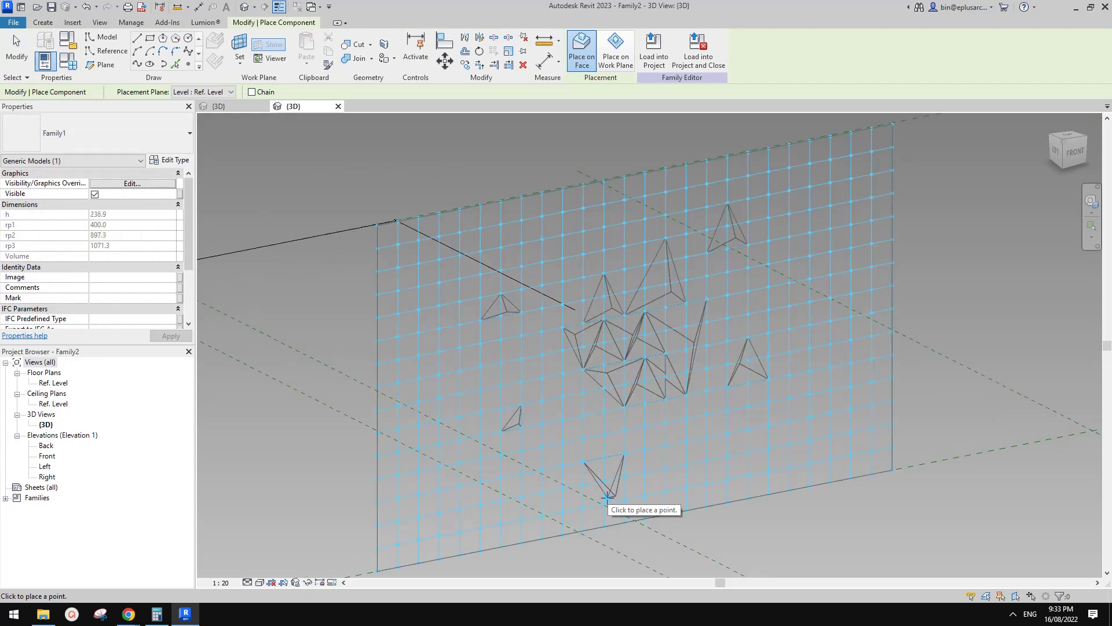
{"action": "left_click", "coordinate": [604, 503]}
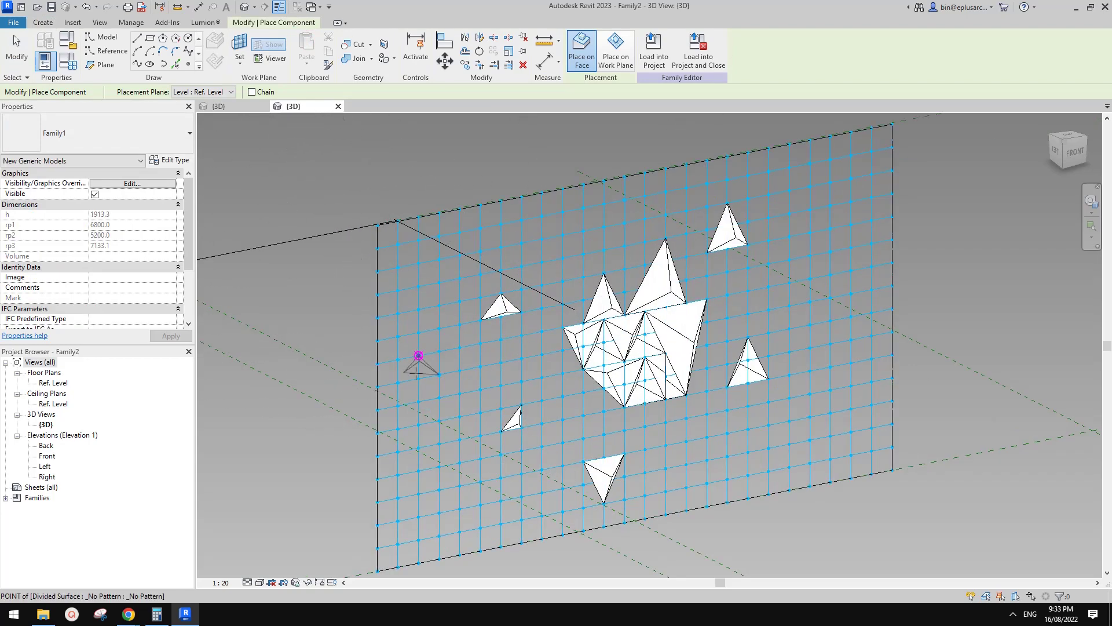
{"action": "middle_click_drag", "start_coordinate": [498, 376], "coordinate": [642, 359], "text": "shift"}
{"action": "left_click_drag", "start_coordinate": [642, 360], "coordinate": [534, 378], "text": "shift"}
{"action": "middle_click_drag", "start_coordinate": [534, 377], "coordinate": [466, 371], "text": "shift"}
Open the pyramid family for editing and set its three adaptive points to orient to Host (xyz).
{"action": "key", "text": "Escape"}
{"action": "left_click", "coordinate": [540, 288]}
{"action": "left_click", "coordinate": [579, 47]}
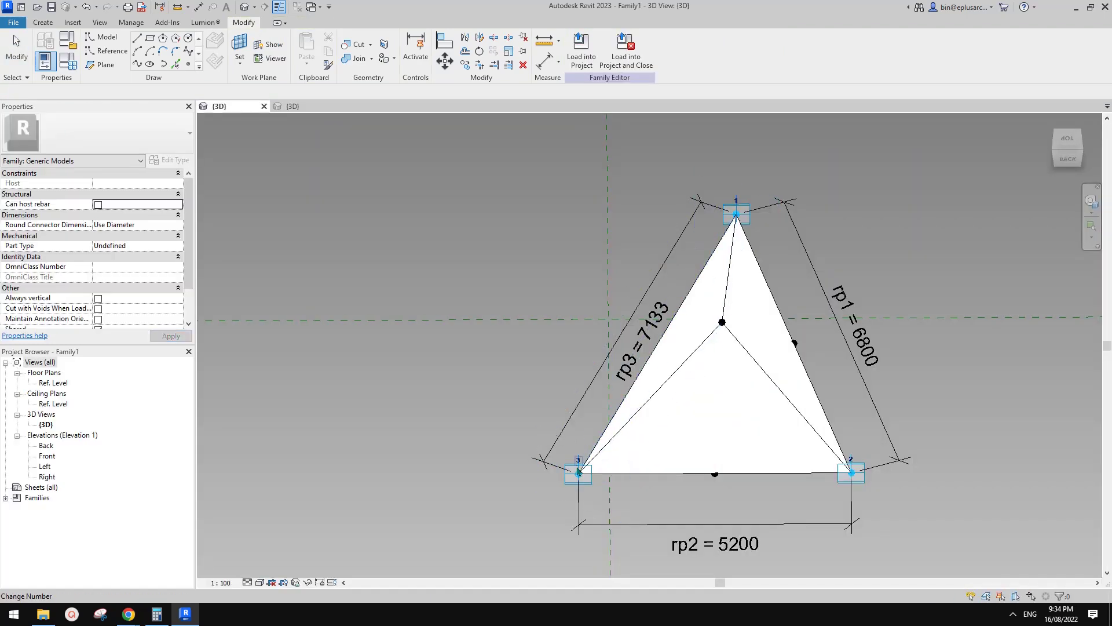
{"action": "left_click", "coordinate": [620, 468]}
{"action": "left_click", "coordinate": [795, 492]}
{"action": "left_click", "coordinate": [858, 475]}
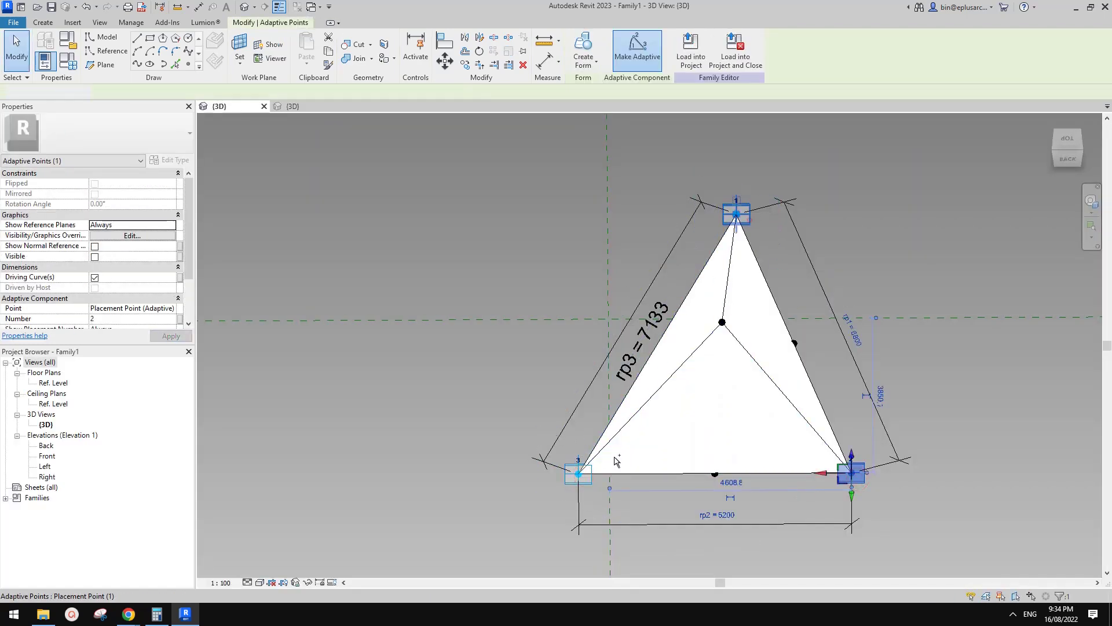
{"action": "left_click", "coordinate": [579, 474], "text": "ctrl"}
{"action": "scroll", "coordinate": [151, 313], "scroll_direction": "down", "scroll_amount": 2}
{"action": "left_click", "coordinate": [147, 298]}
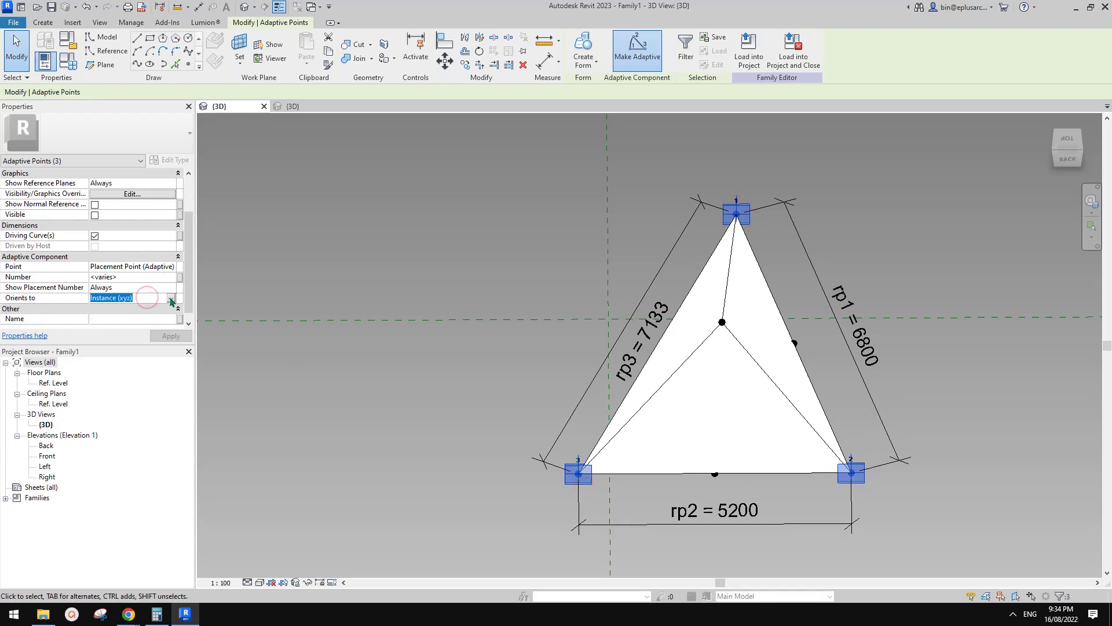
{"action": "left_click", "coordinate": [171, 298]}
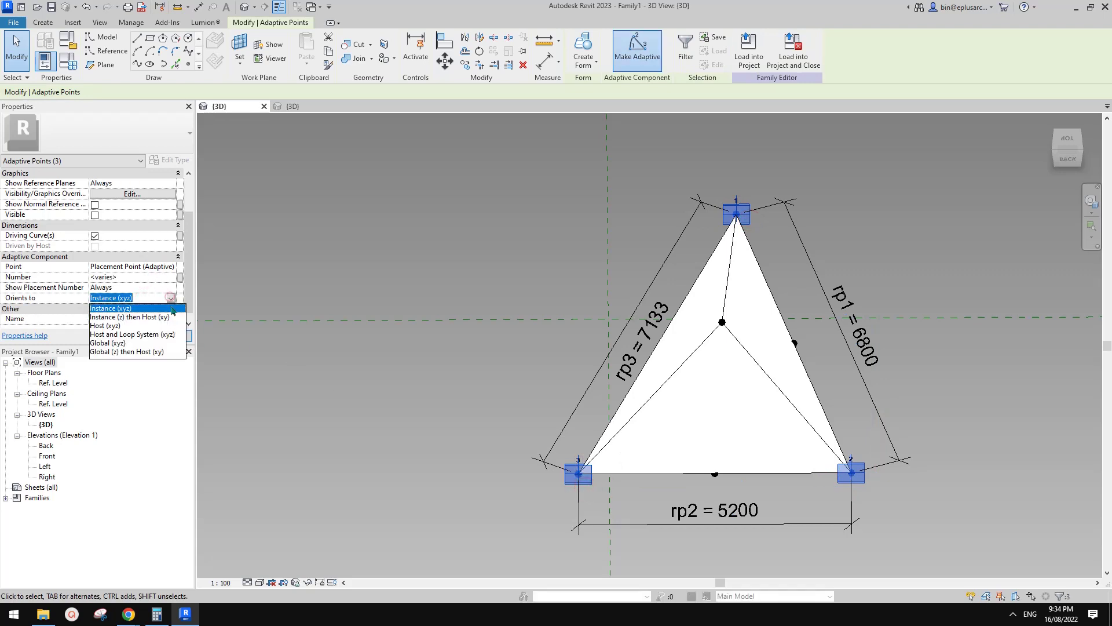
{"action": "left_click", "coordinate": [106, 325]}
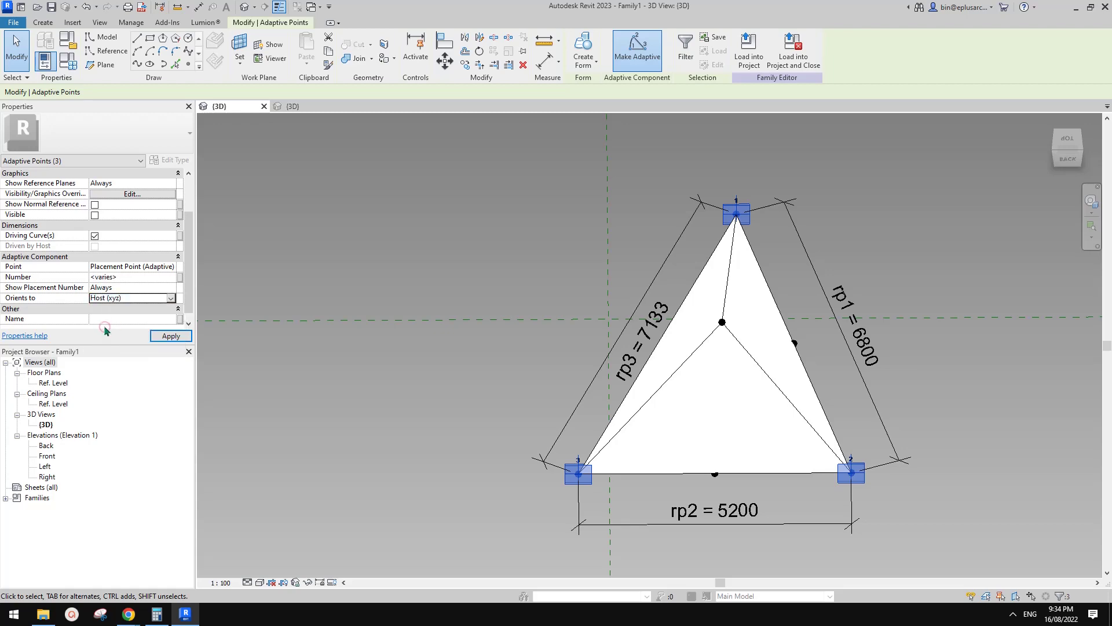
Load the updated pyramid family back into Family2 and clear the selection.
{"action": "left_click", "coordinate": [749, 50]}
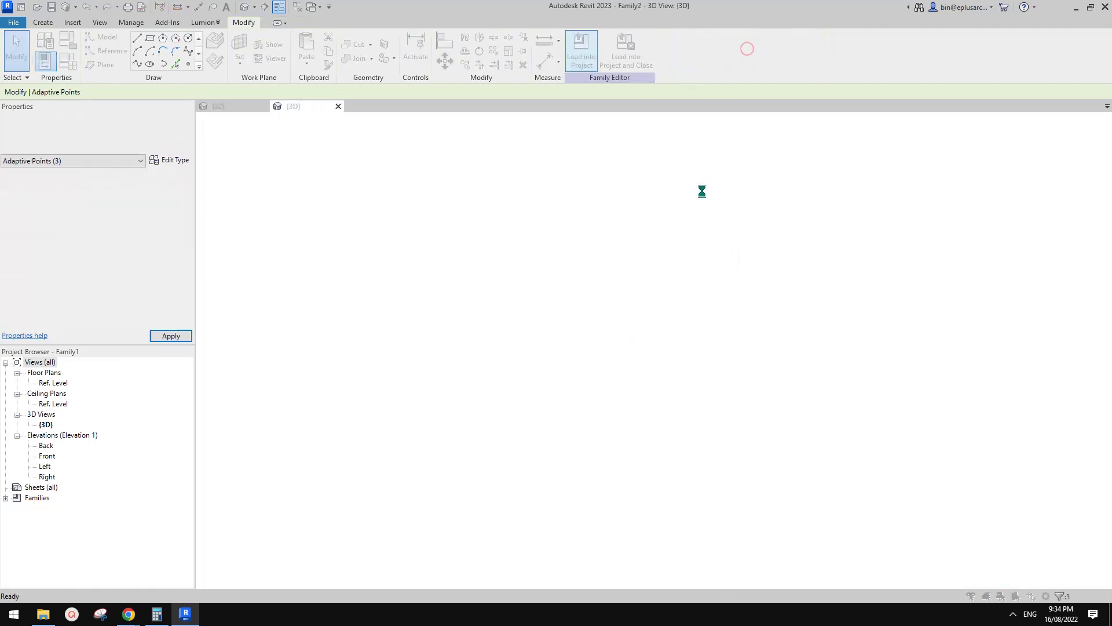
{"action": "left_click", "coordinate": [525, 270]}
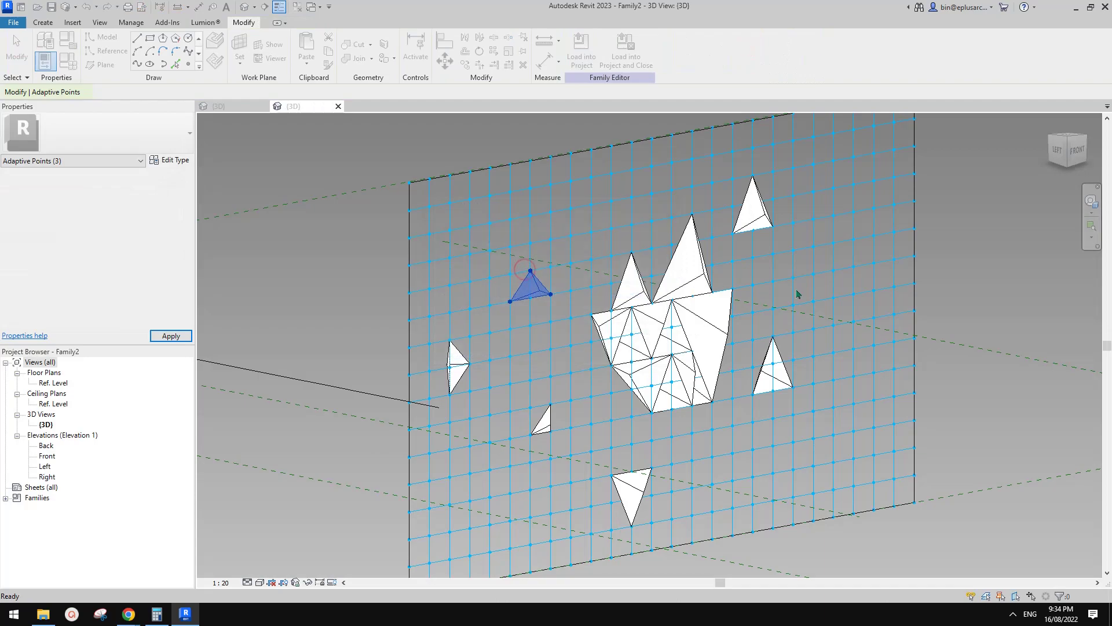
{"action": "left_click", "coordinate": [797, 294]}
From the reverse side of the divided surface, place a downward-pointing pyramid below the cluster and a flat upward-pointing one beside it.
{"action": "middle_click_drag", "start_coordinate": [819, 310], "coordinate": [1049, 371], "text": "shift"}
{"action": "middle_click_drag", "start_coordinate": [823, 374], "coordinate": [1064, 387], "text": "shift"}
{"action": "scroll", "coordinate": [663, 315], "scroll_direction": "up", "scroll_amount": 2}
{"action": "scroll", "coordinate": [662, 315], "scroll_direction": "down", "scroll_amount": 1}
{"action": "middle_click_drag", "start_coordinate": [662, 314], "coordinate": [594, 291]}
{"action": "left_click", "coordinate": [33, 23]}
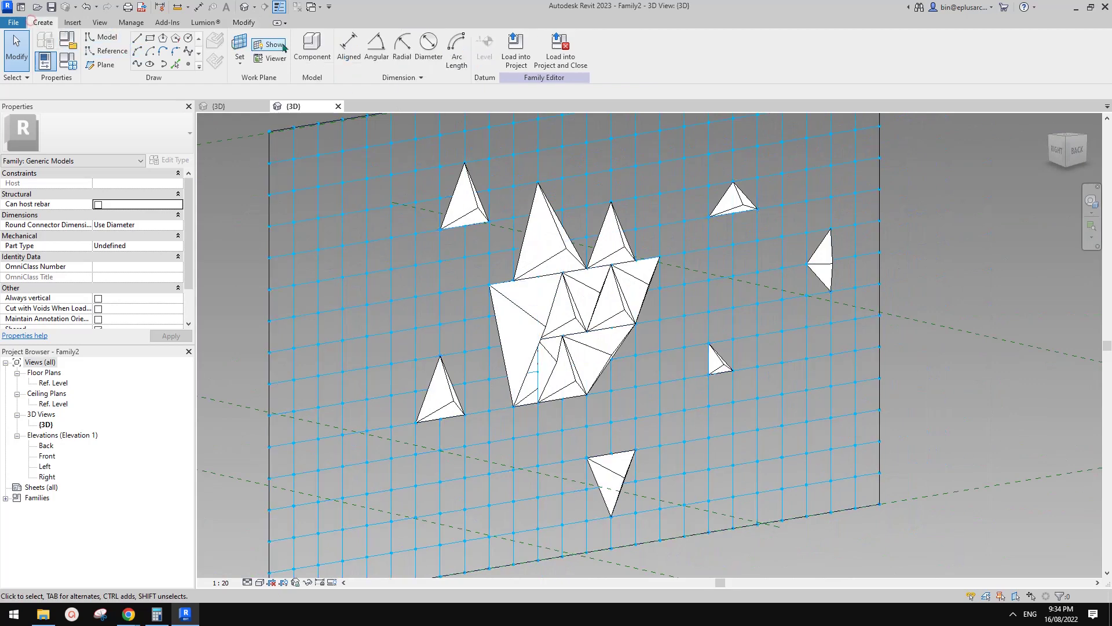
{"action": "left_click", "coordinate": [303, 44]}
{"action": "middle_click_drag", "start_coordinate": [547, 428], "coordinate": [579, 368]}
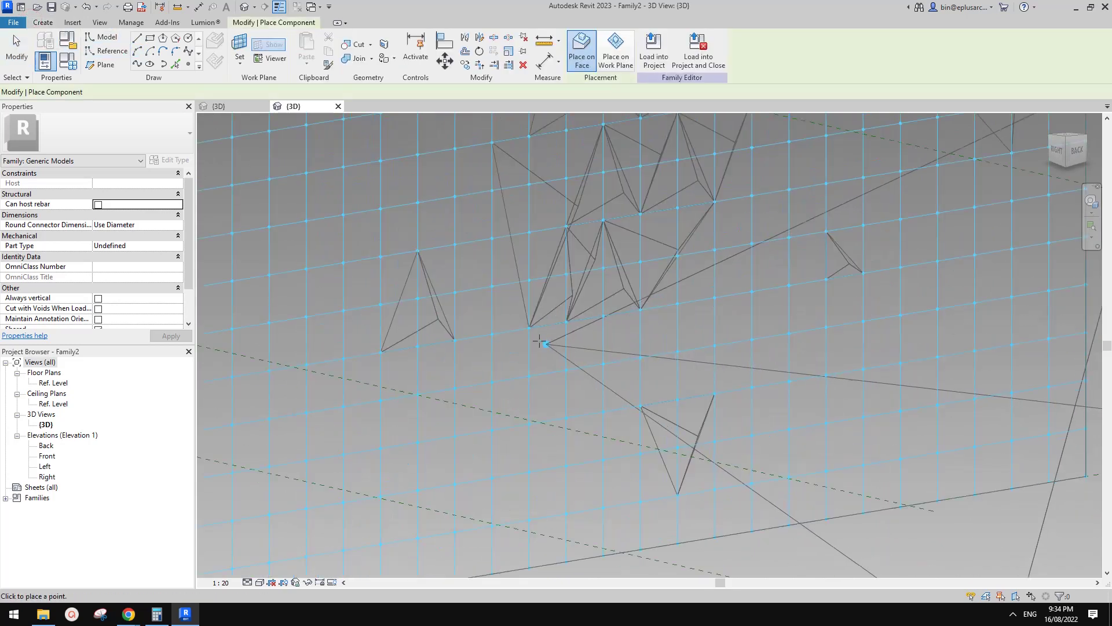
{"action": "scroll", "coordinate": [582, 376], "scroll_direction": "up", "scroll_amount": 2}
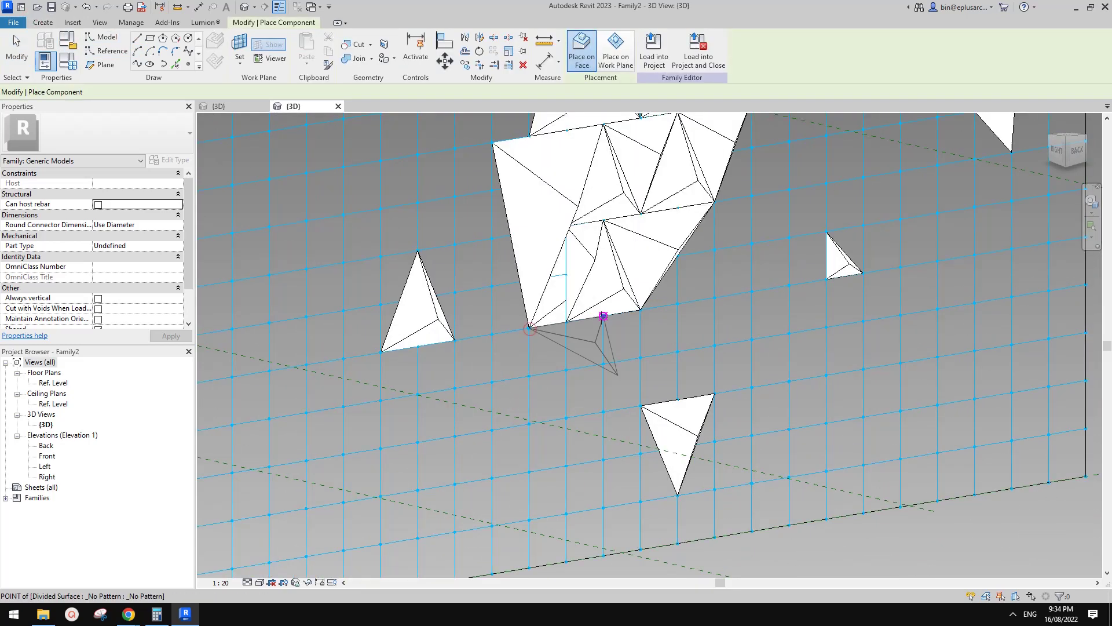
{"action": "left_click", "coordinate": [566, 369]}
{"action": "left_click", "coordinate": [677, 351]}
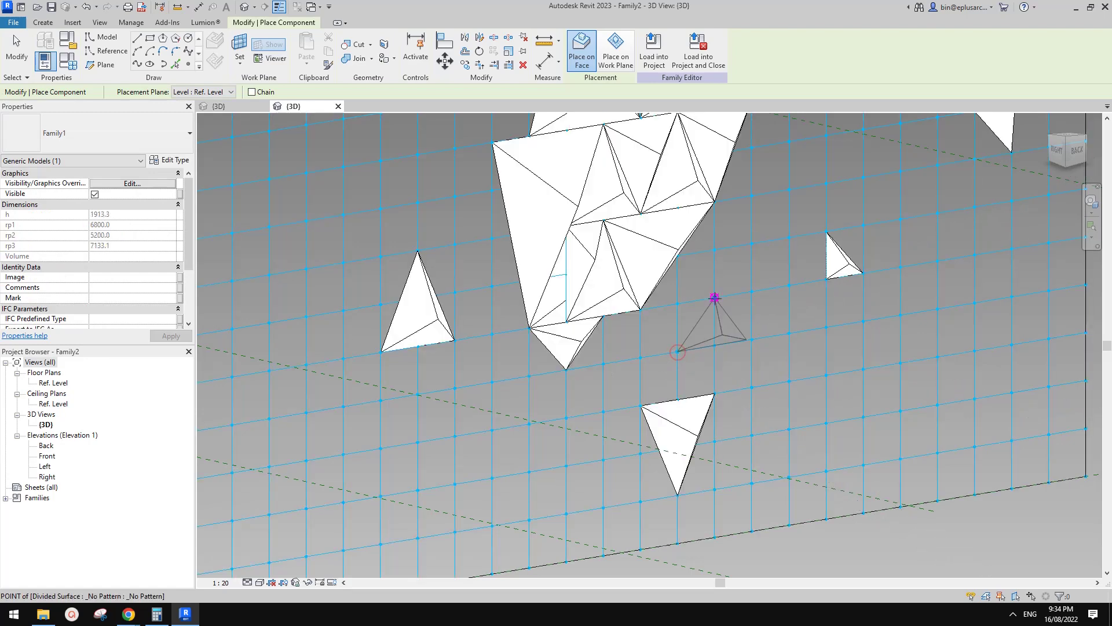
{"action": "left_click", "coordinate": [751, 339]}
Place three more pyramids around the cluster: a flat upward-pointing one on each side and a downward-pointing one below the left one.
{"action": "scroll", "coordinate": [751, 339], "scroll_direction": "down", "scroll_amount": 2}
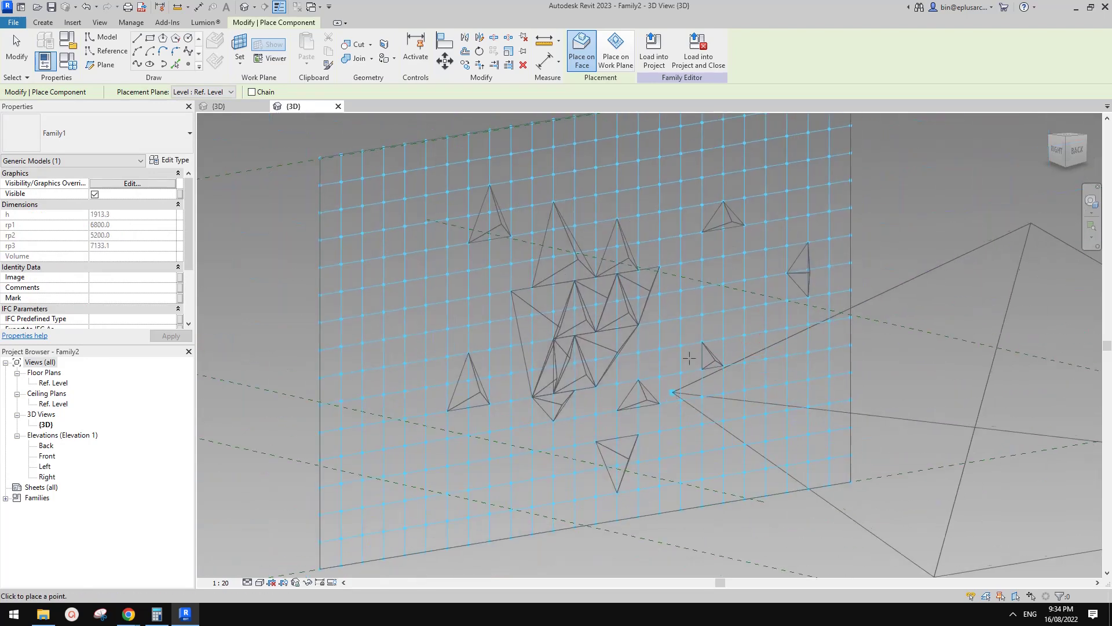
{"action": "scroll", "coordinate": [700, 286], "scroll_direction": "down", "scroll_amount": 1}
{"action": "left_click", "coordinate": [702, 286]}
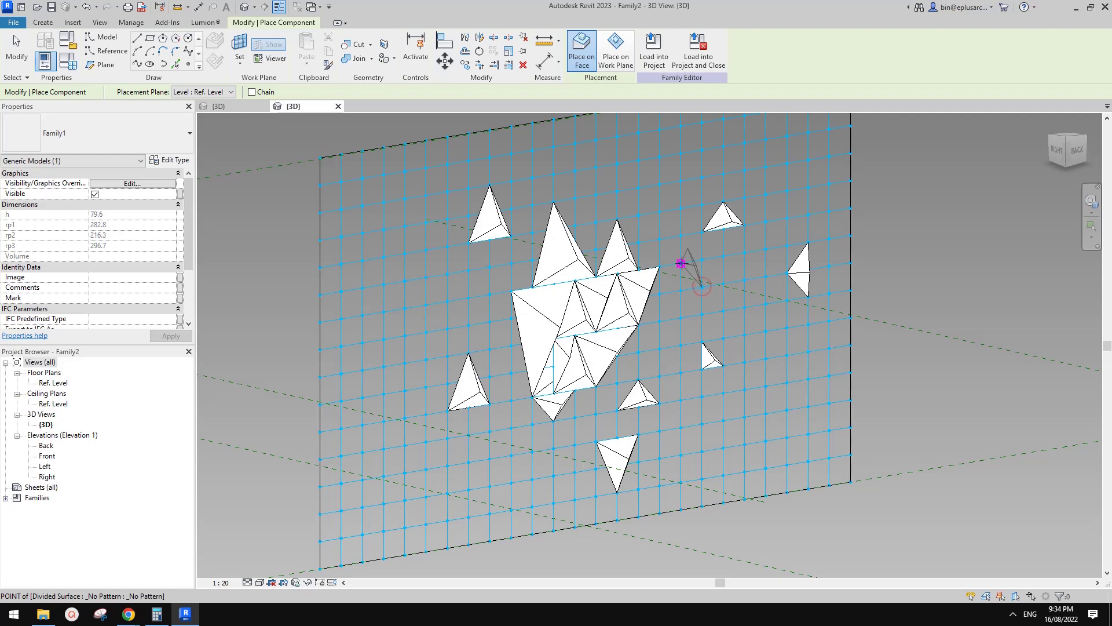
{"action": "left_click", "coordinate": [660, 294]}
{"action": "left_click", "coordinate": [426, 276]}
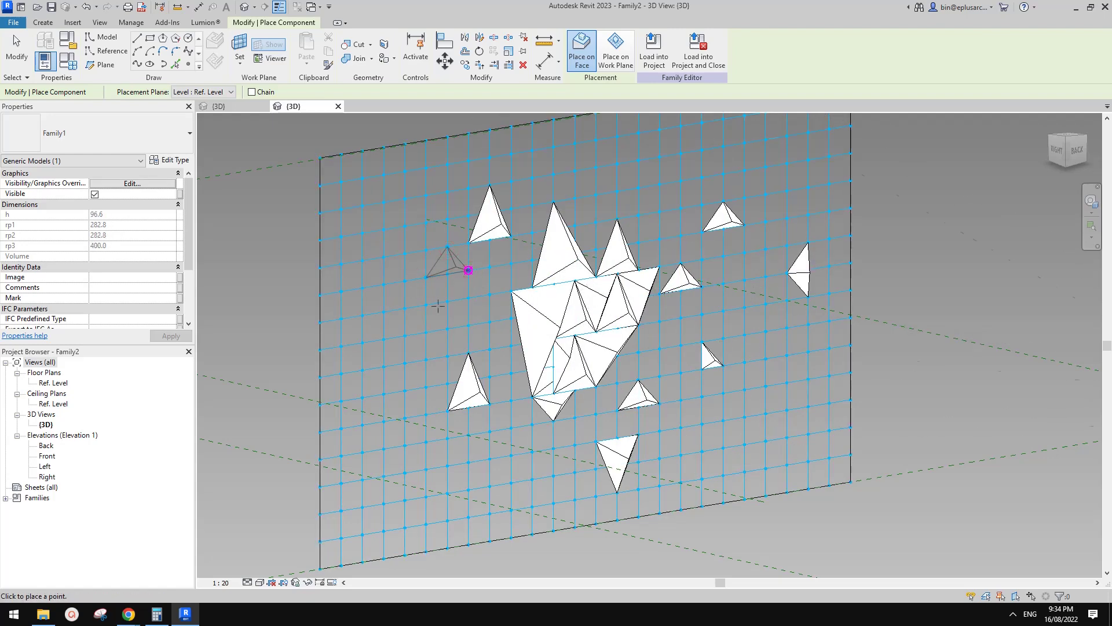
{"action": "left_click", "coordinate": [468, 270]}
{"action": "left_click", "coordinate": [447, 301]}
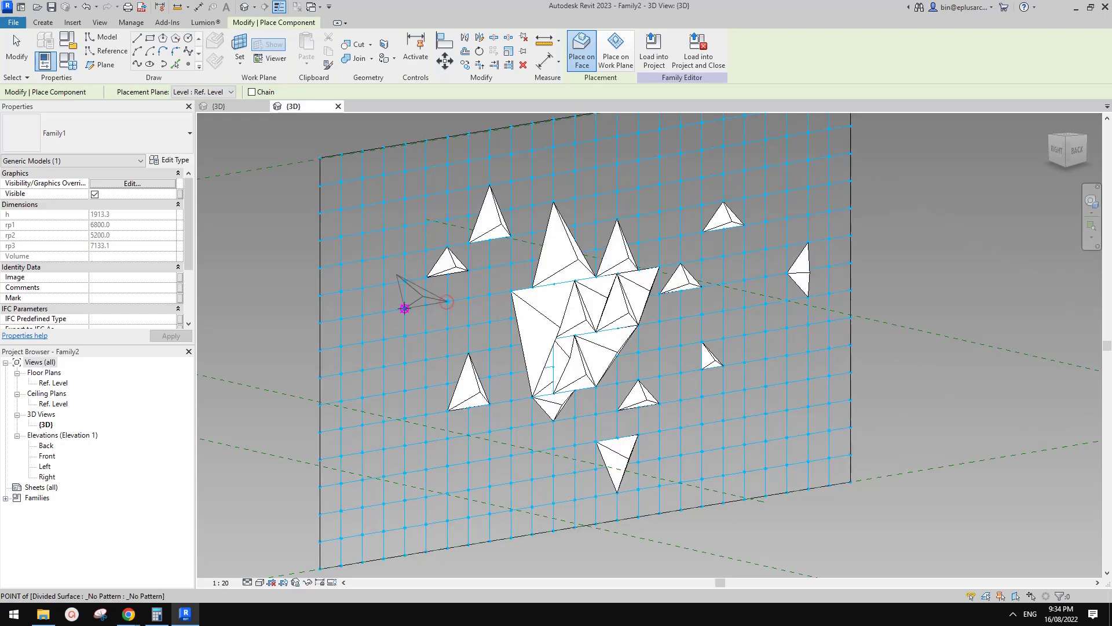
{"action": "left_click", "coordinate": [426, 359]}
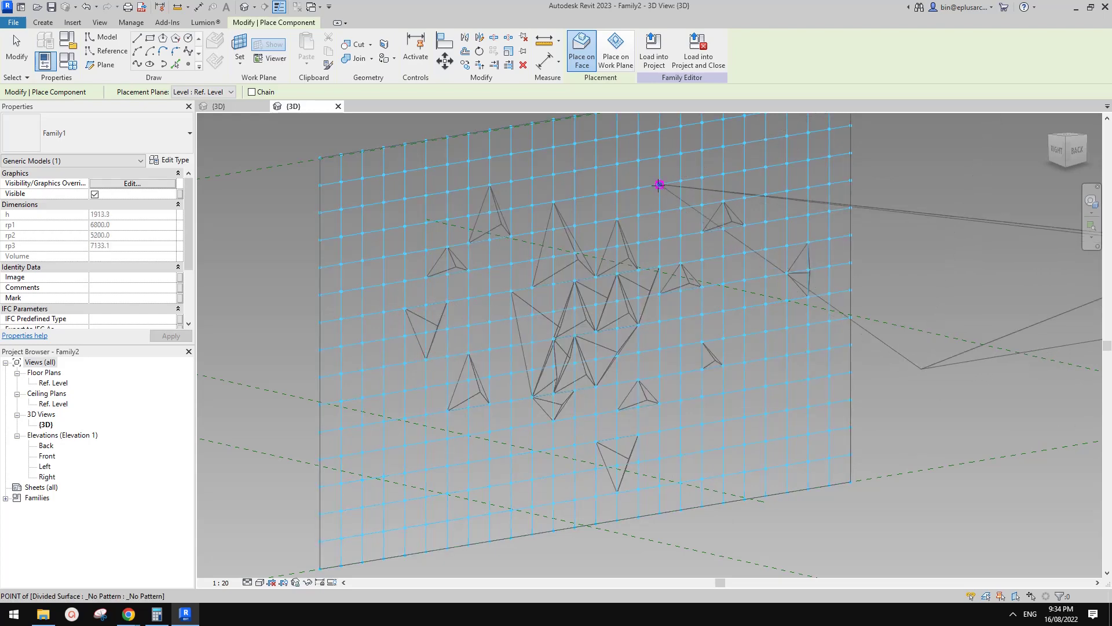
Place a flat downward-pointing pyramid on nodes near the divided surface's upper edge and finish placing components.
{"action": "left_click", "coordinate": [660, 184]}
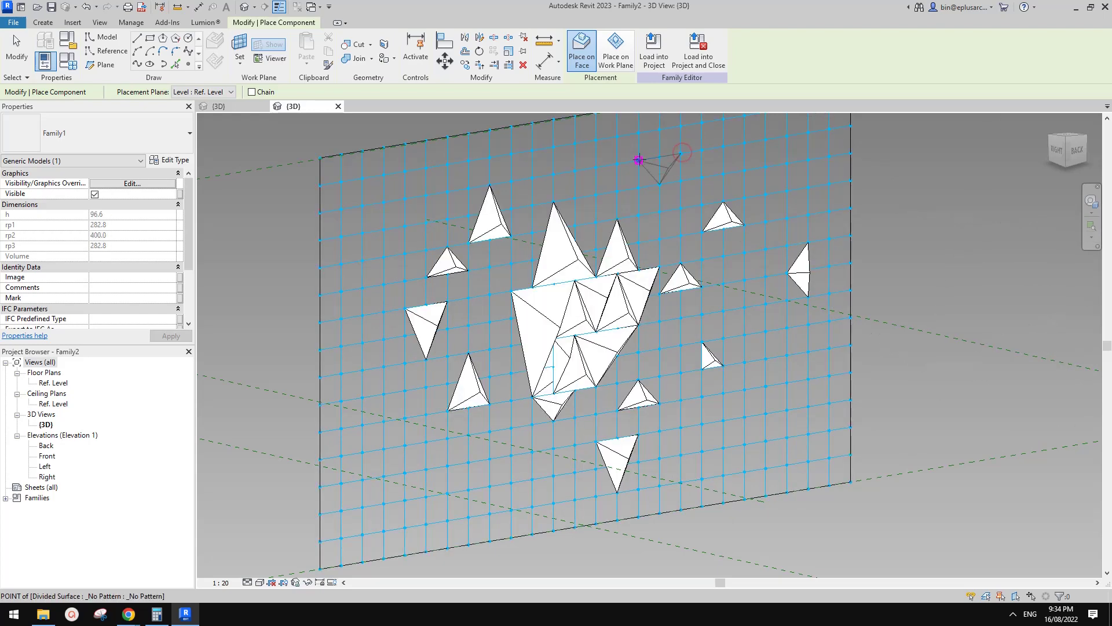
{"action": "left_click", "coordinate": [640, 161]}
{"action": "scroll", "coordinate": [685, 214], "scroll_direction": "down", "scroll_amount": 2}
{"action": "key", "text": "Escape"}
{"action": "mouse_move", "coordinate": [691, 294]}
{"action": "middle_mouse_down", "text": "shift"}
{"action": "mouse_move", "coordinate": [582, 275]}
{"action": "mouse_move", "coordinate": [496, 238]}
{"action": "mouse_move", "coordinate": [805, 297]}
{"action": "mouse_move", "coordinate": [723, 293]}
{"action": "mouse_move", "coordinate": [699, 308]}
{"action": "middle_mouse_up", "text": "shift"}
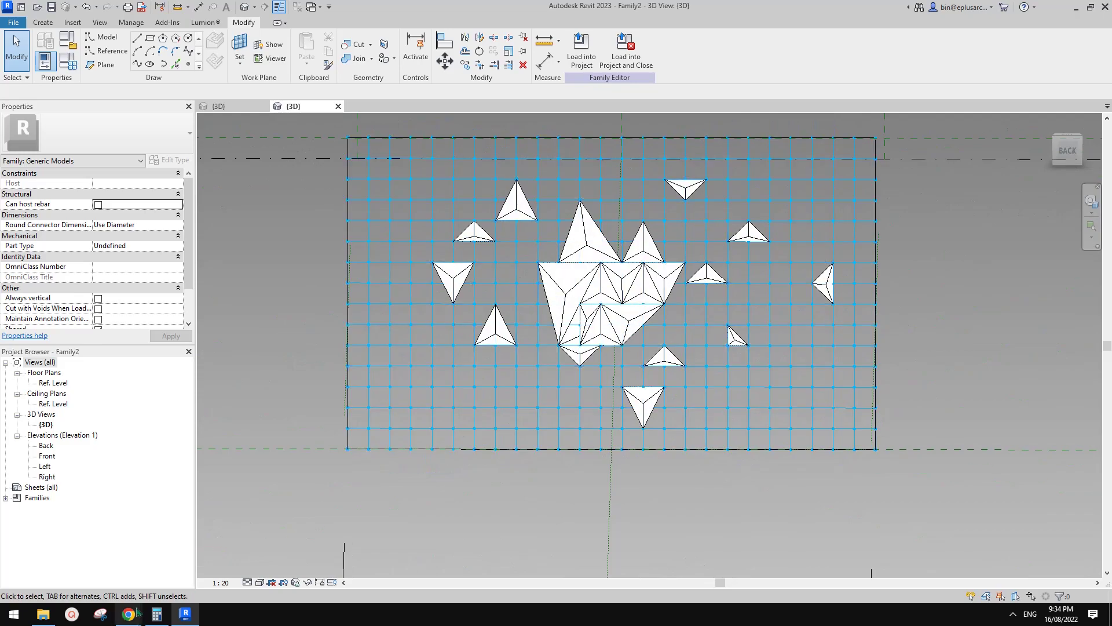
Switch to Chrome to compare the pyramid cluster with the reference image, and return to Revit to view it at an angle.
{"action": "mouse_move", "coordinate": [131, 613]}
{"action": "left_click", "coordinate": [649, 579]}
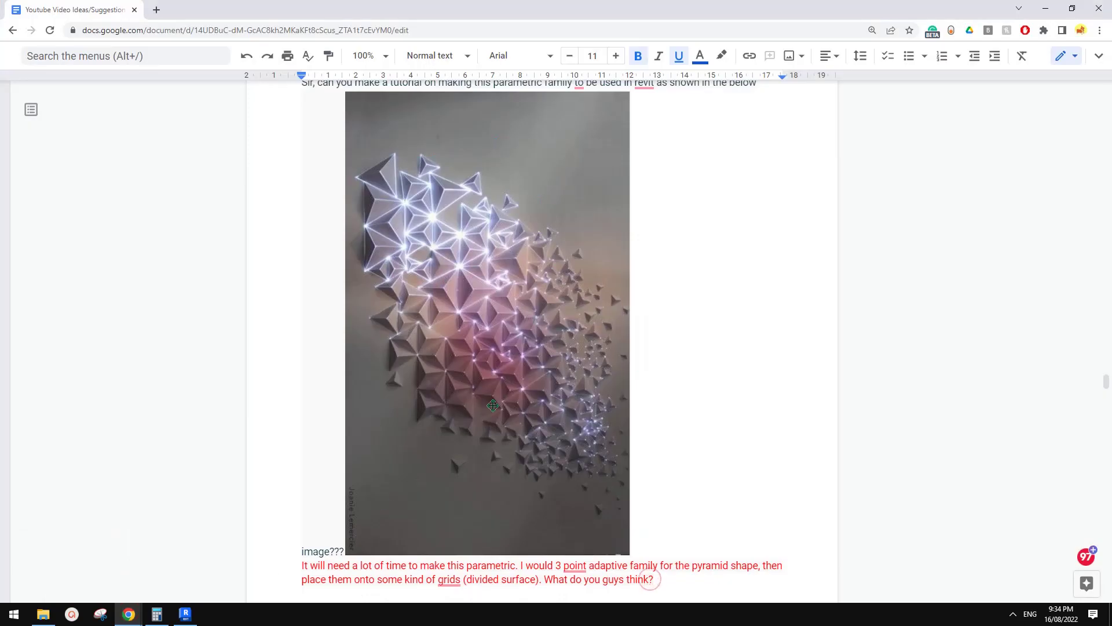
{"action": "left_click", "coordinate": [185, 616]}
{"action": "scroll", "coordinate": [602, 371], "scroll_direction": "down", "scroll_amount": 1}
{"action": "middle_click_drag", "start_coordinate": [575, 348], "coordinate": [639, 331], "text": "shift"}
{"action": "scroll", "coordinate": [642, 330], "scroll_direction": "up", "scroll_amount": 2}
{"action": "mouse_move", "coordinate": [639, 330]}
{"action": "middle_mouse_down"}
{"action": "mouse_move", "coordinate": [640, 378]}
{"action": "mouse_move", "coordinate": [632, 330]}
{"action": "middle_mouse_up"}
{"action": "middle_click_drag", "start_coordinate": [623, 271], "coordinate": [612, 362]}
{"action": "left_click", "coordinate": [14, 22]}
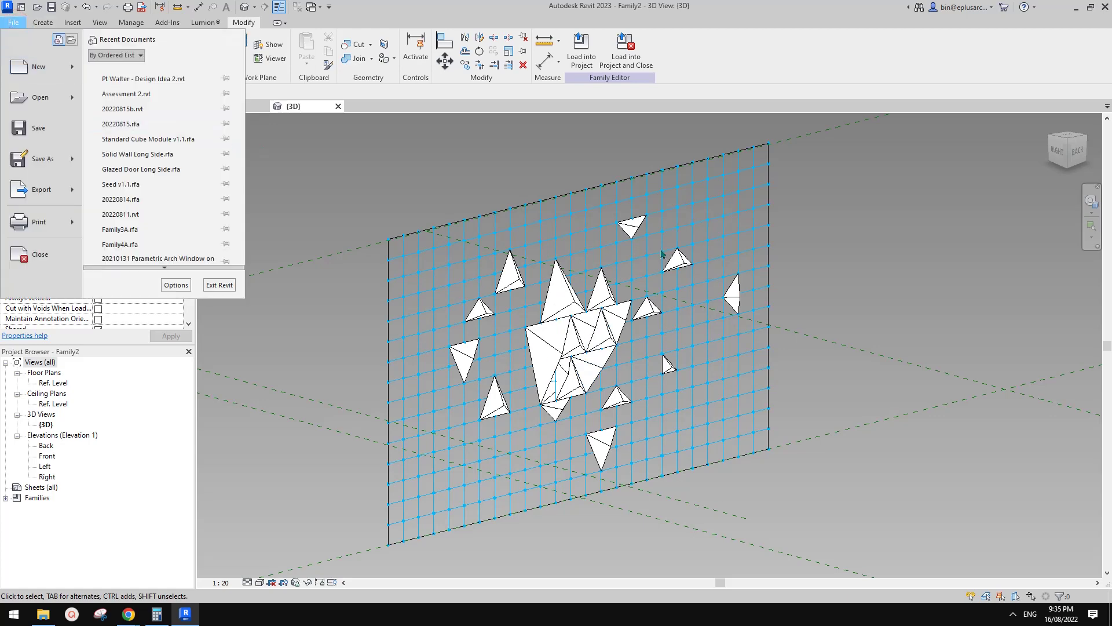
{"action": "left_click", "coordinate": [397, 190]}
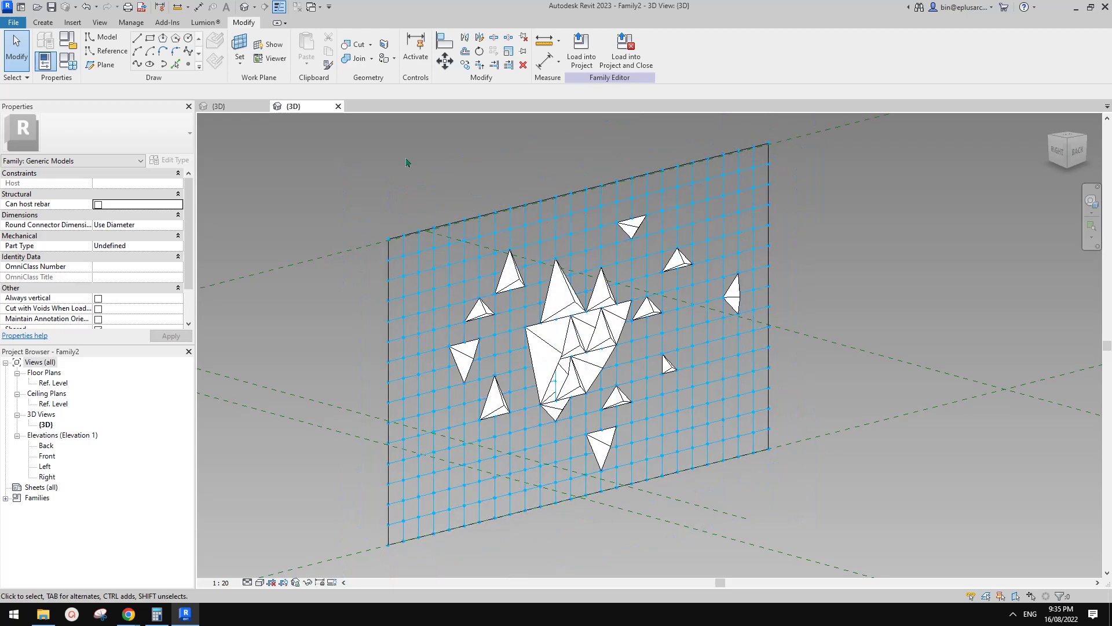
{"action": "left_click", "coordinate": [437, 234]}
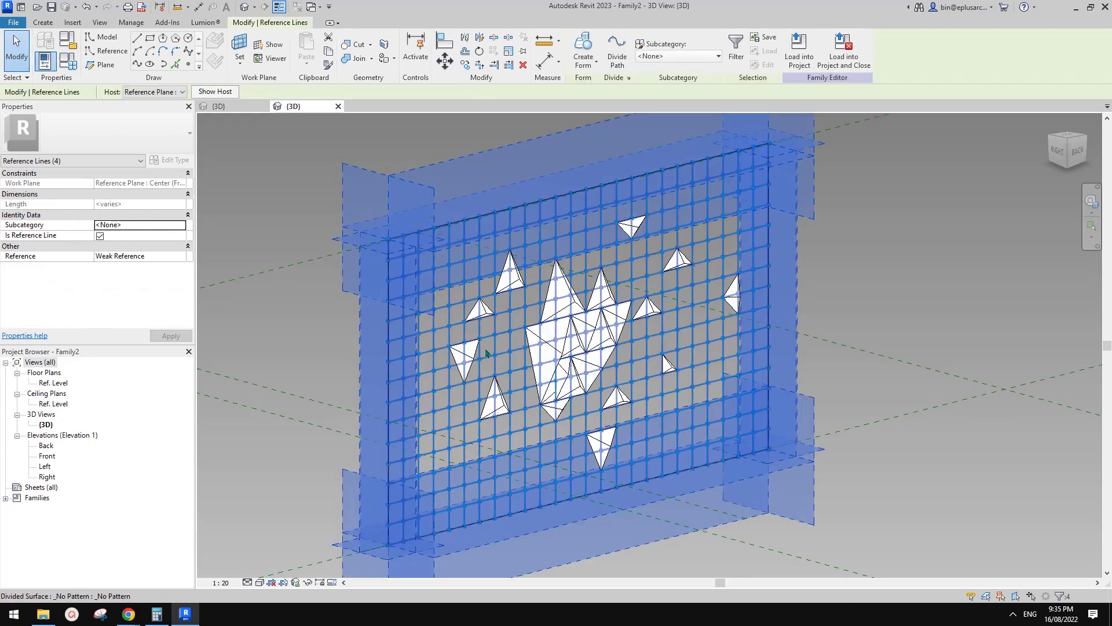
{"action": "left_click", "coordinate": [284, 169]}
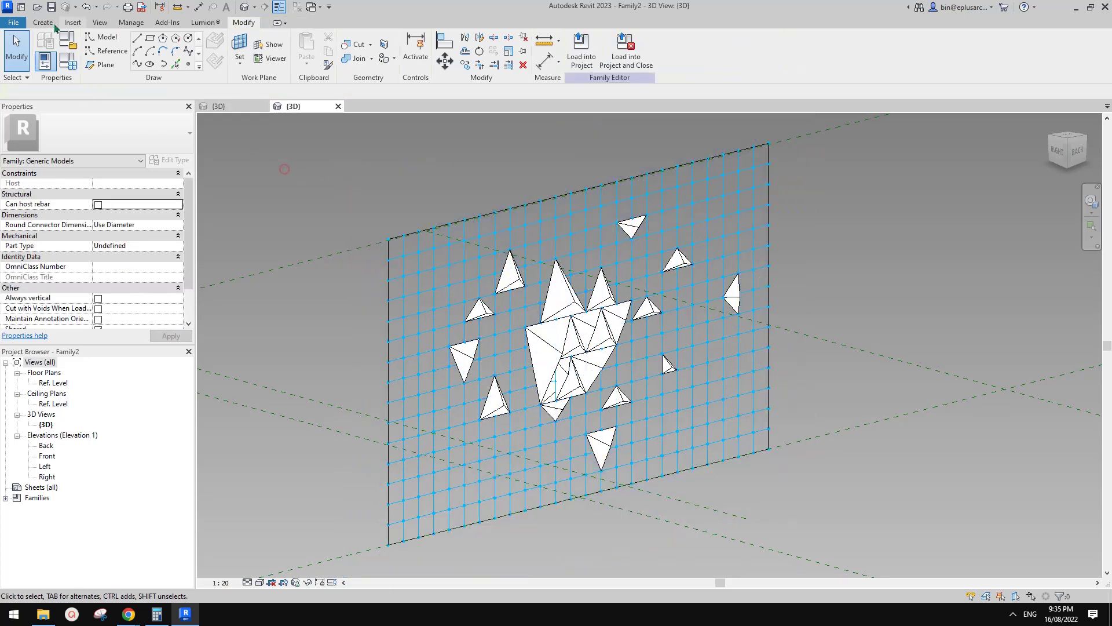
Create a new project using a listed template other than the Construction Template.
{"action": "left_click", "coordinate": [13, 22]}
{"action": "left_click", "coordinate": [73, 67]}
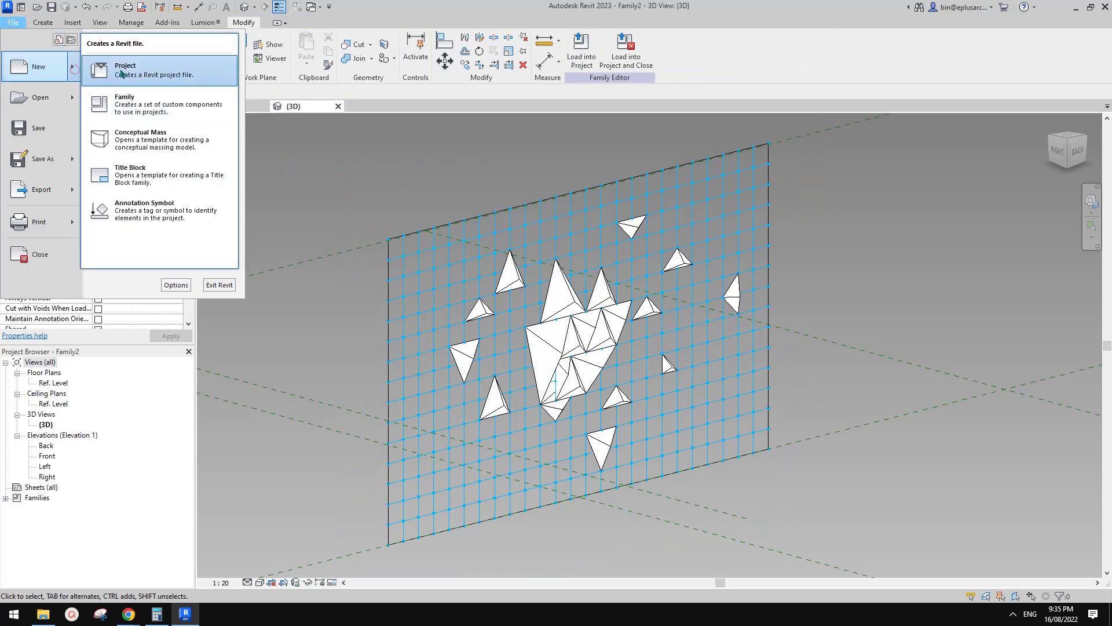
{"action": "left_click", "coordinate": [138, 79]}
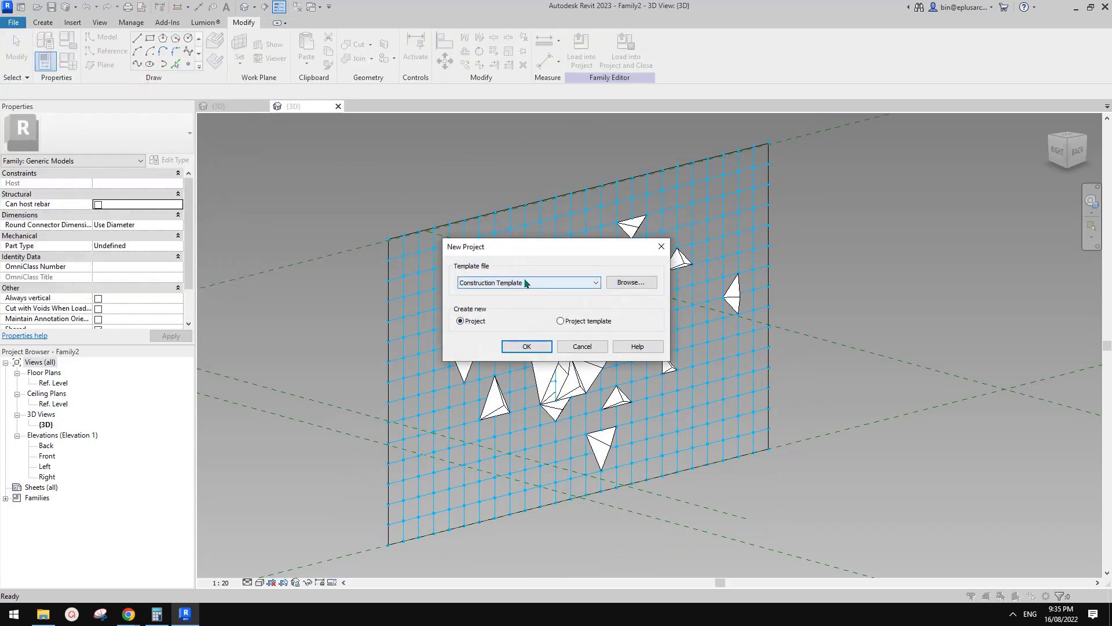
{"action": "left_click", "coordinate": [541, 281]}
{"action": "left_click", "coordinate": [492, 307]}
{"action": "left_click", "coordinate": [523, 344]}
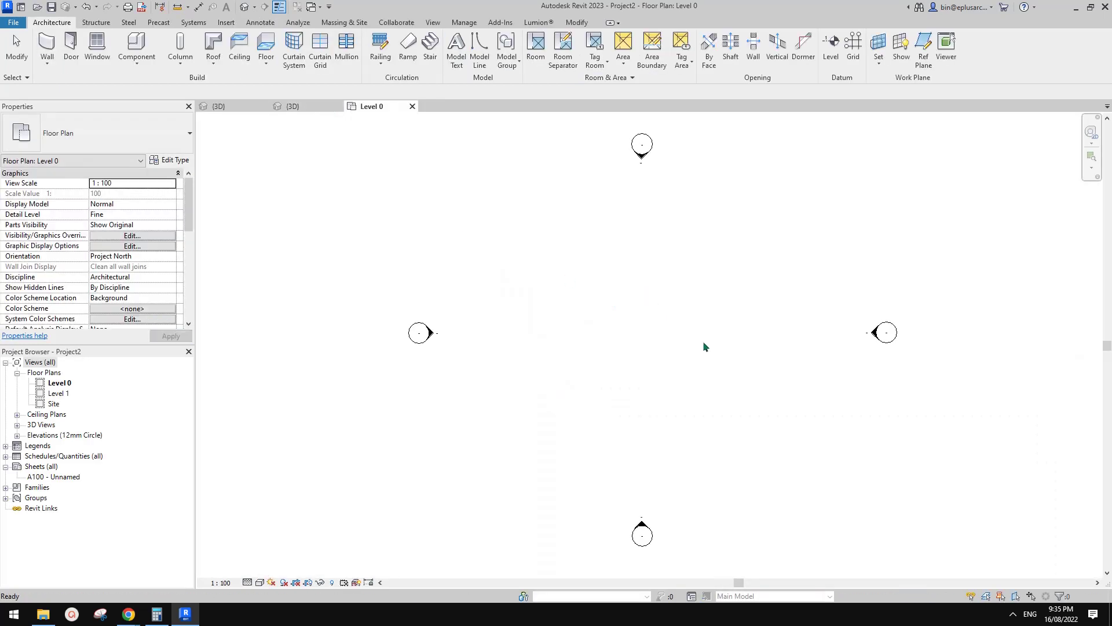
Draw a horizontal wall 10000 mm long in the Level 0 plan, between the elevation markers.
{"action": "key", "text": "w"}
{"action": "key", "text": "a"}
{"action": "left_click", "coordinate": [732, 338]}
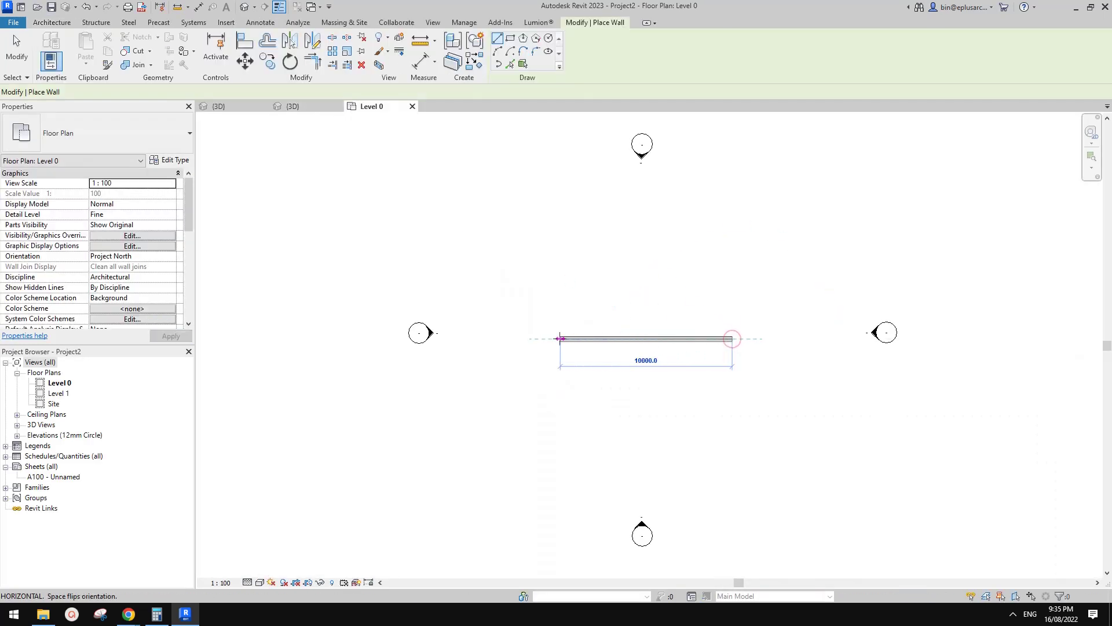
{"action": "left_click", "coordinate": [560, 338]}
{"action": "key", "text": "Escape"}
{"action": "key", "text": "Escape"}
Load Family2 into Project2 and place the pyramid panel parallel to the wall, about 530 mm in front of it.
{"action": "left_click", "coordinate": [305, 108]}
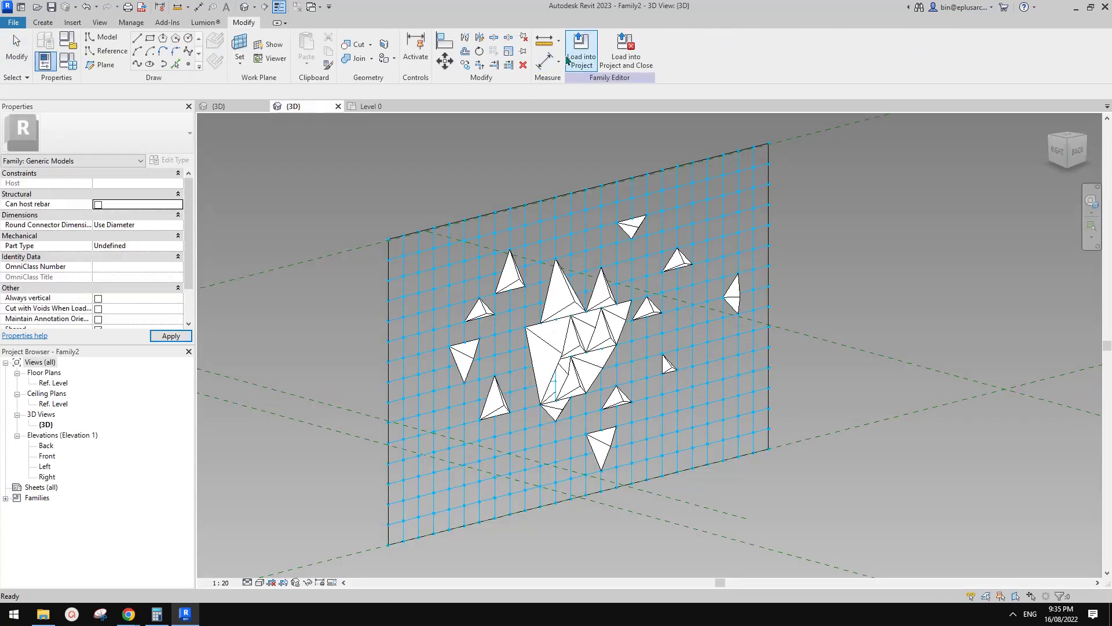
{"action": "left_click", "coordinate": [581, 49]}
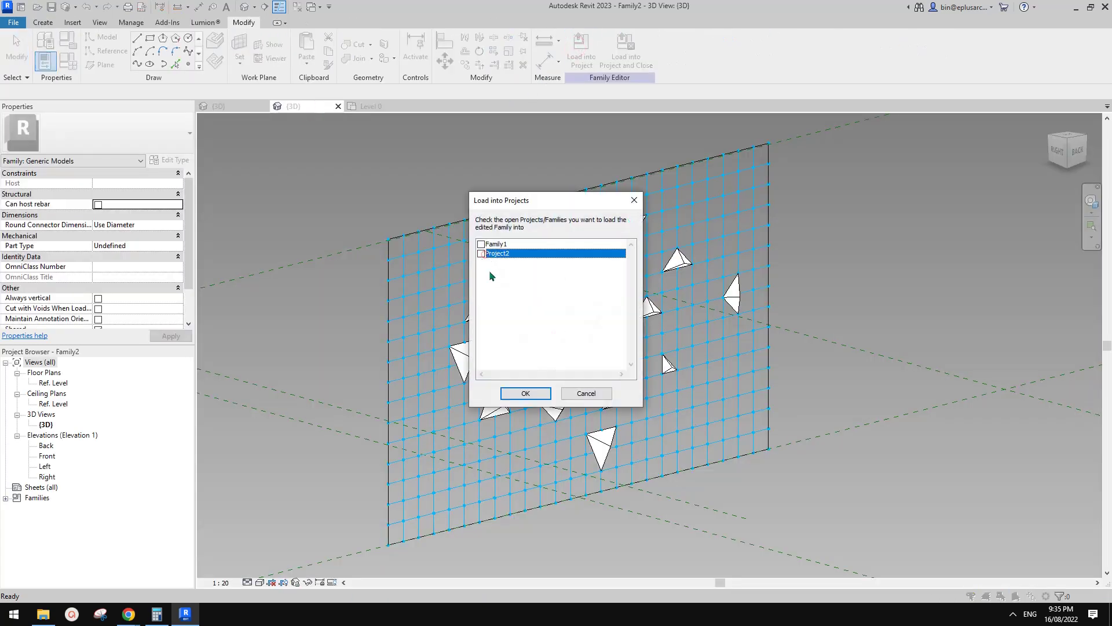
{"action": "left_click", "coordinate": [549, 396]}
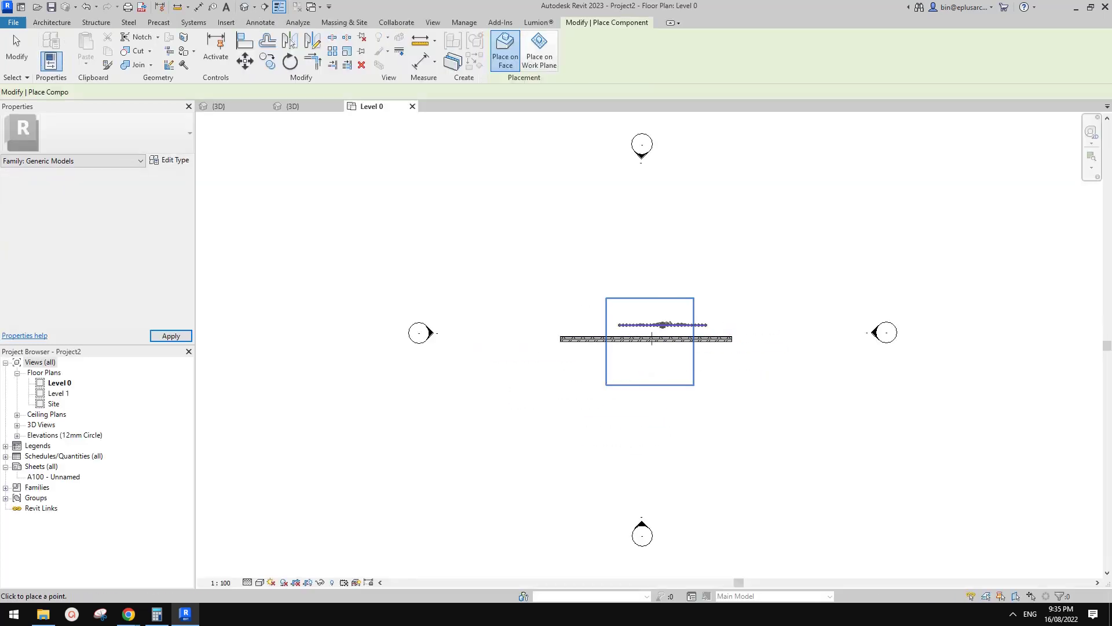
{"action": "scroll", "coordinate": [653, 341], "scroll_direction": "up", "scroll_amount": 3}
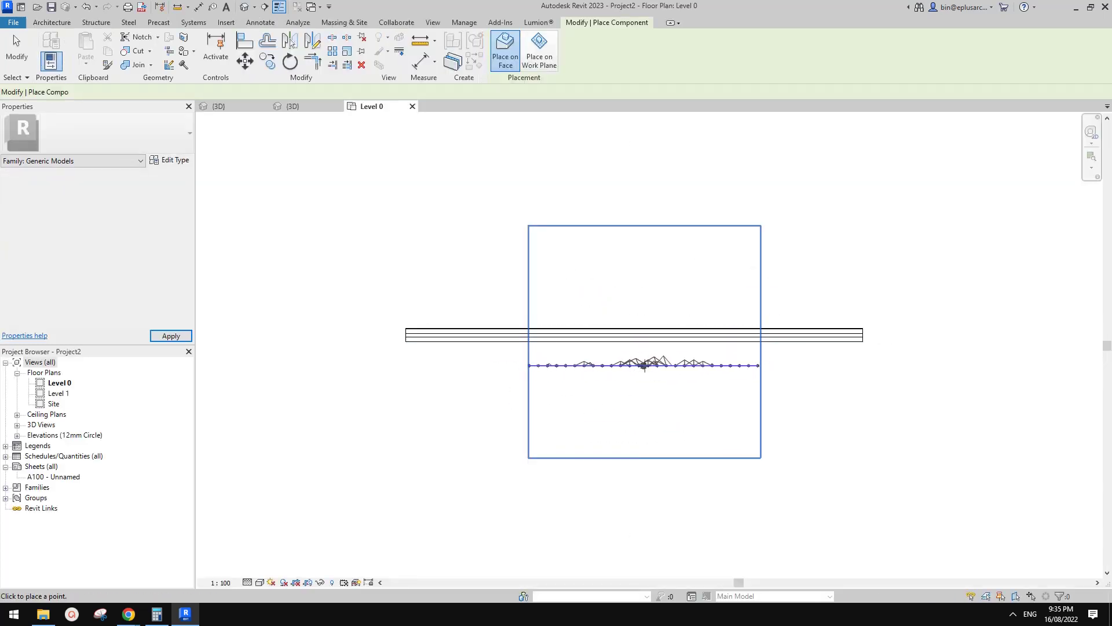
{"action": "left_click", "coordinate": [642, 368]}
{"action": "key", "text": "Escape"}
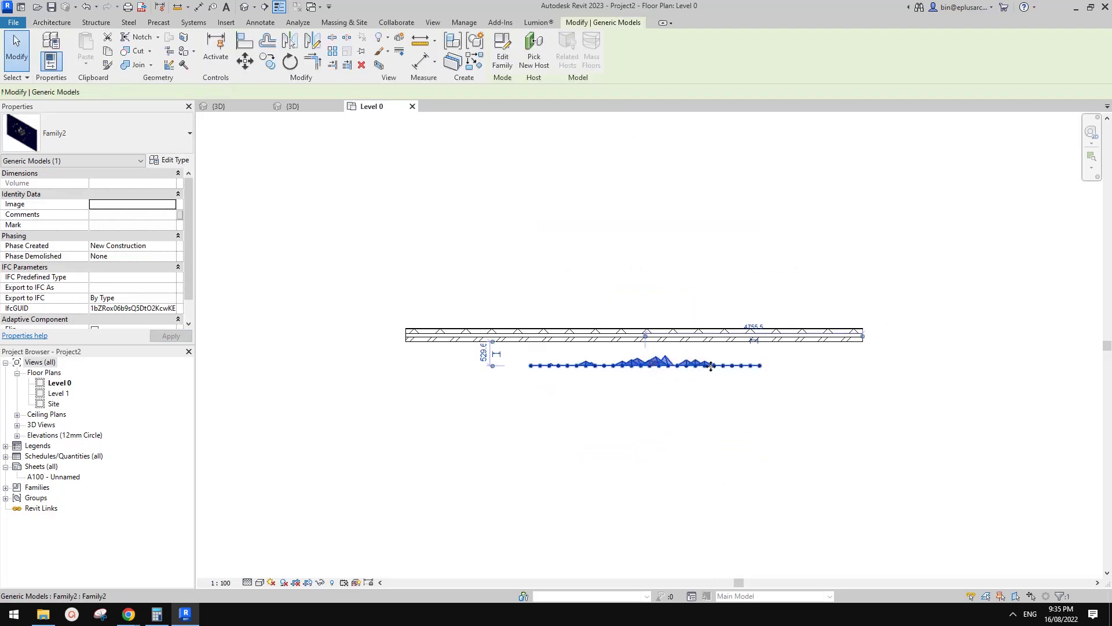
Open the default 3D view and examine the pyramid panel beside the wall from the side.
{"action": "scroll", "coordinate": [642, 367], "scroll_direction": "up", "scroll_amount": 2}
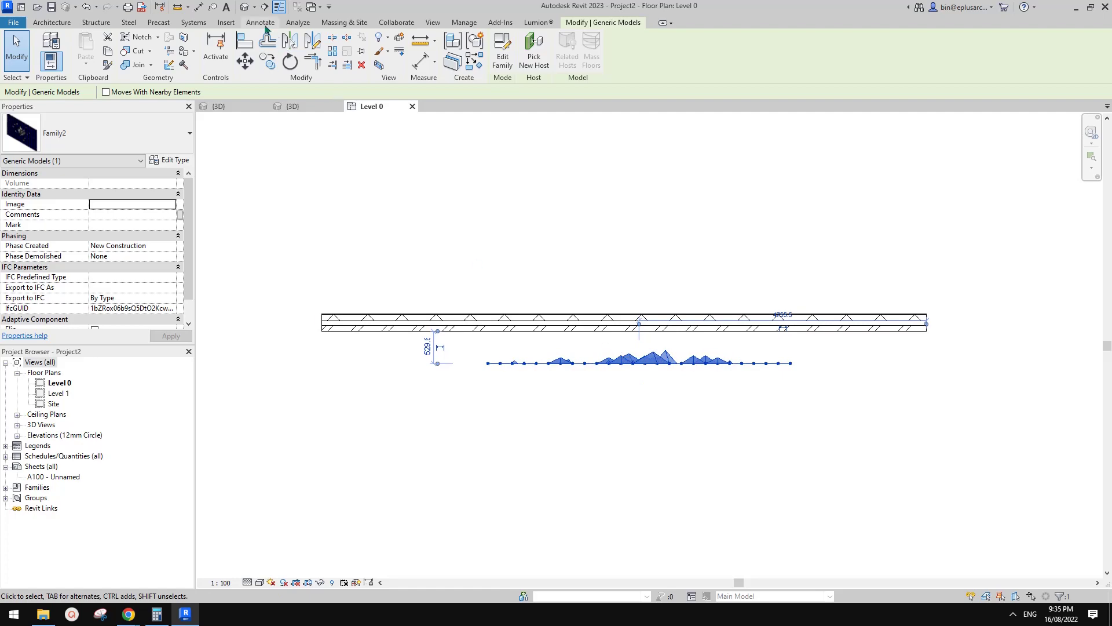
{"action": "left_click", "coordinate": [245, 7]}
{"action": "scroll", "coordinate": [566, 255], "scroll_direction": "down", "scroll_amount": 2}
{"action": "middle_click_drag", "start_coordinate": [632, 297], "coordinate": [797, 305], "text": "shift"}
{"action": "scroll", "coordinate": [637, 296], "scroll_direction": "up", "scroll_amount": 2}
{"action": "middle_click_drag", "start_coordinate": [624, 325], "coordinate": [770, 244], "text": "shift"}
{"action": "scroll", "coordinate": [603, 363], "scroll_direction": "up", "scroll_amount": 5}
Try to reverse the pyramid panel's facing direction with its Flip option.
{"action": "left_click", "coordinate": [604, 364]}
{"action": "scroll", "coordinate": [135, 270], "scroll_direction": "down", "scroll_amount": 1}
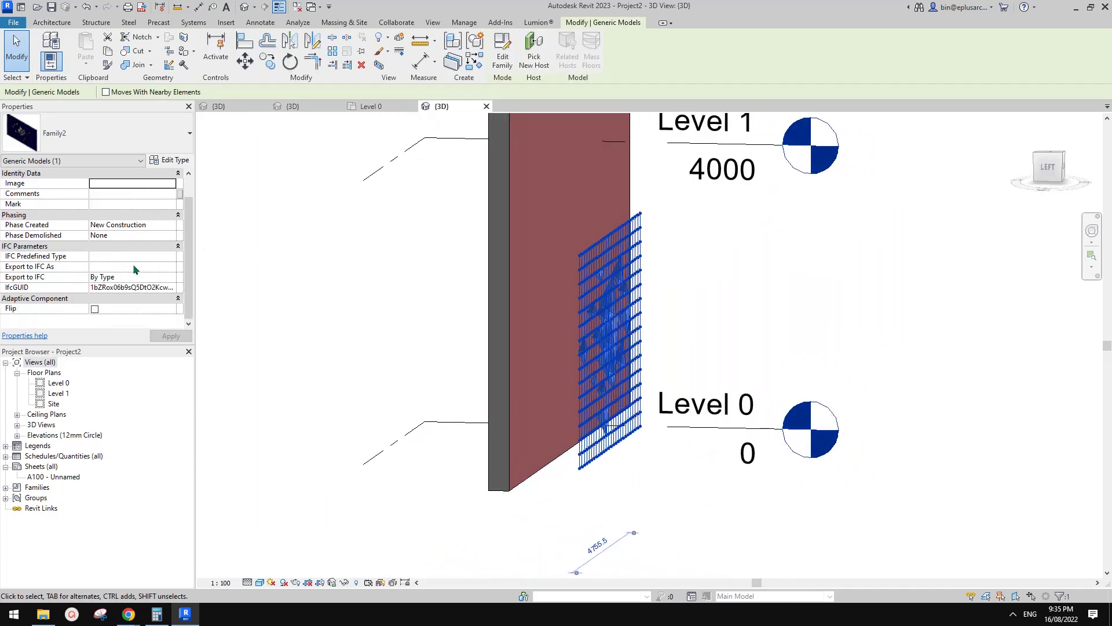
{"action": "left_click", "coordinate": [98, 310]}
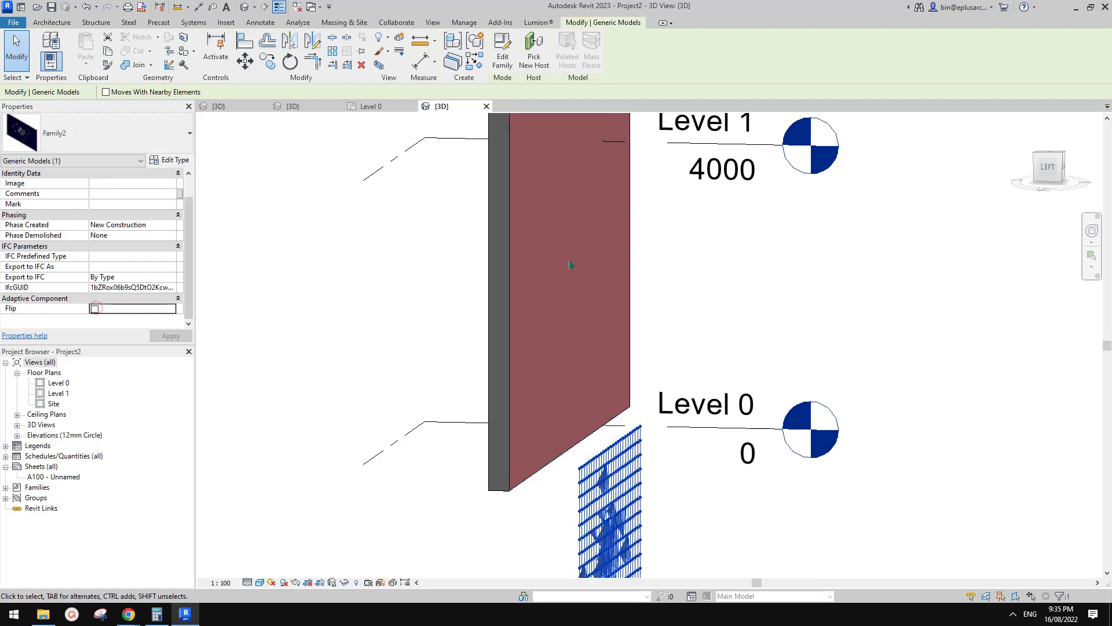
Mirror a copy of the pyramid panel about the wall's centreline, viewed from above.
{"action": "middle_click_drag", "start_coordinate": [617, 291], "coordinate": [710, 357], "text": "shift"}
{"action": "left_click", "coordinate": [706, 369]}
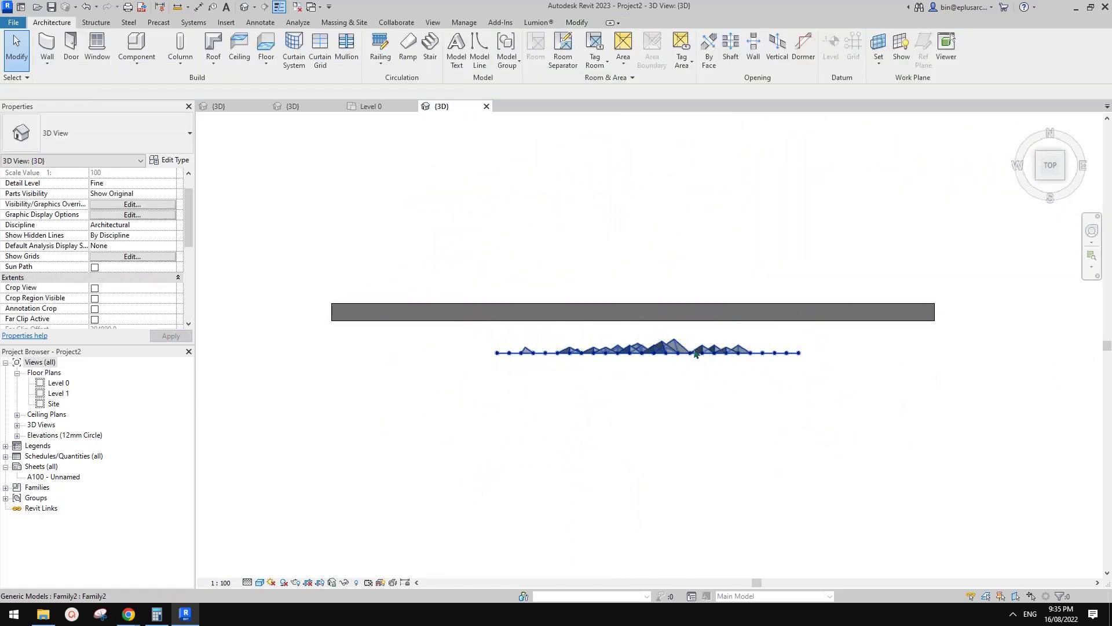
{"action": "left_click", "coordinate": [695, 353]}
{"action": "key", "text": "m"}
{"action": "key", "text": "m"}
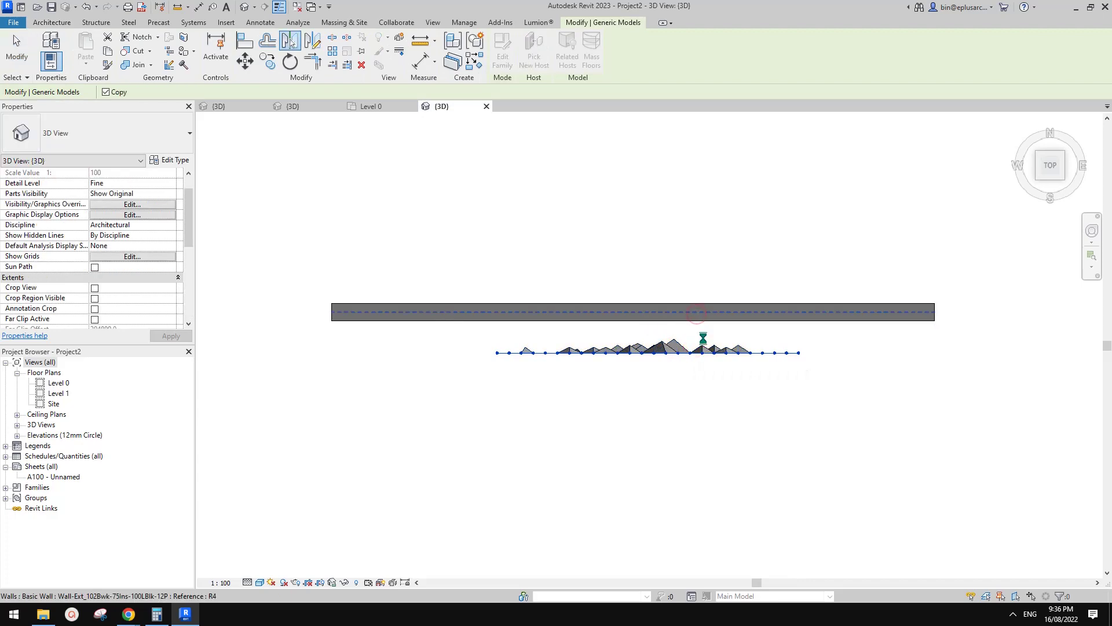
{"action": "left_click", "coordinate": [697, 313]}
{"action": "key", "text": "Escape"}
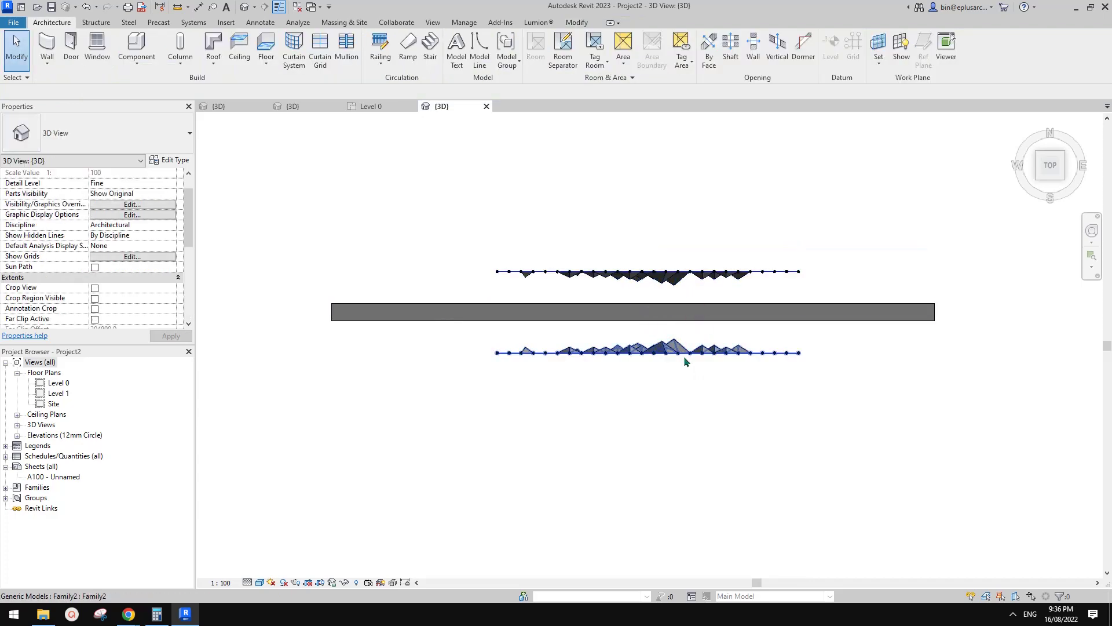
Remove the original panel and move the mirrored copy onto the wall's front face, raised above Level 0 with its pyramids facing outward.
{"action": "left_click", "coordinate": [685, 360]}
{"action": "middle_click_drag", "start_coordinate": [685, 360], "coordinate": [985, 197], "text": "shift"}
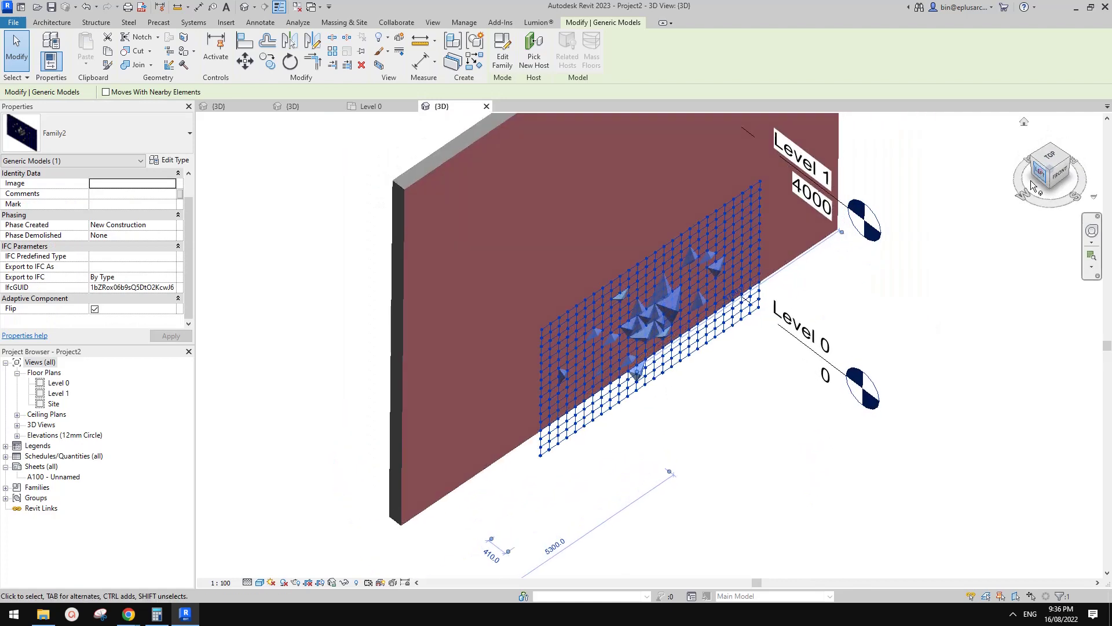
{"action": "left_click", "coordinate": [1032, 186]}
{"action": "scroll", "coordinate": [625, 376], "scroll_direction": "up", "scroll_amount": 3}
{"action": "key", "text": "m"}
{"action": "key", "text": "v"}
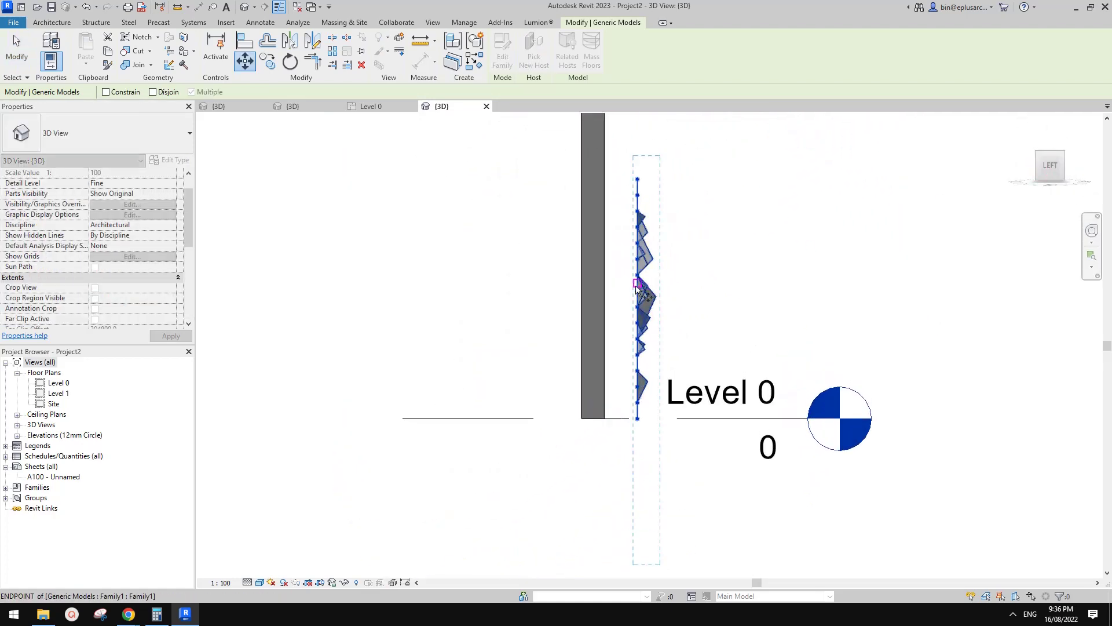
{"action": "left_click", "coordinate": [637, 285]}
{"action": "left_click", "coordinate": [604, 178]}
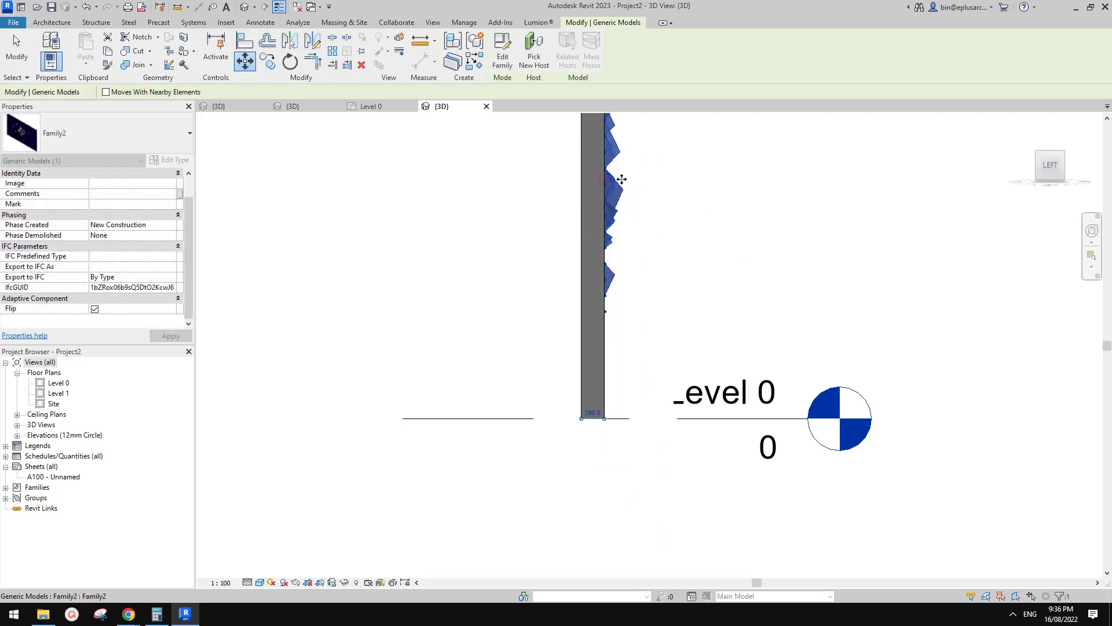
{"action": "left_click", "coordinate": [654, 214]}
Examine the pyramid panel on the brick wall from the front, both selected and unselected.
{"action": "middle_click_drag", "start_coordinate": [692, 249], "coordinate": [492, 331], "text": "shift"}
{"action": "scroll", "coordinate": [539, 267], "scroll_direction": "down", "scroll_amount": 1}
{"action": "middle_click_drag", "start_coordinate": [656, 300], "coordinate": [654, 311], "text": "shift"}
{"action": "left_click", "coordinate": [657, 255]}
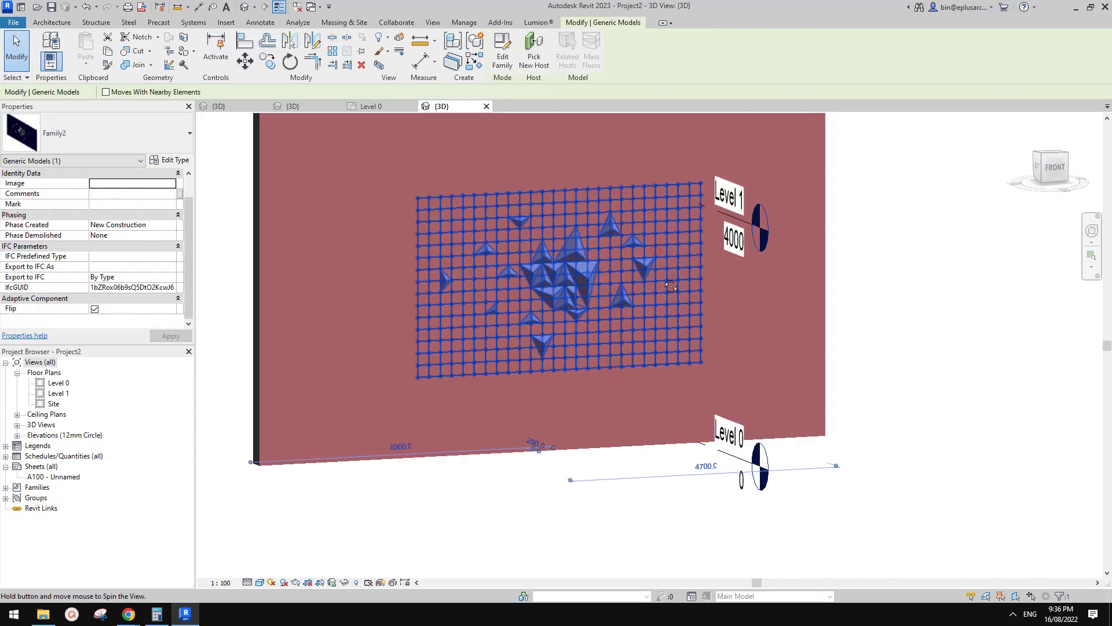
{"action": "scroll", "coordinate": [667, 246], "scroll_direction": "up", "scroll_amount": 3}
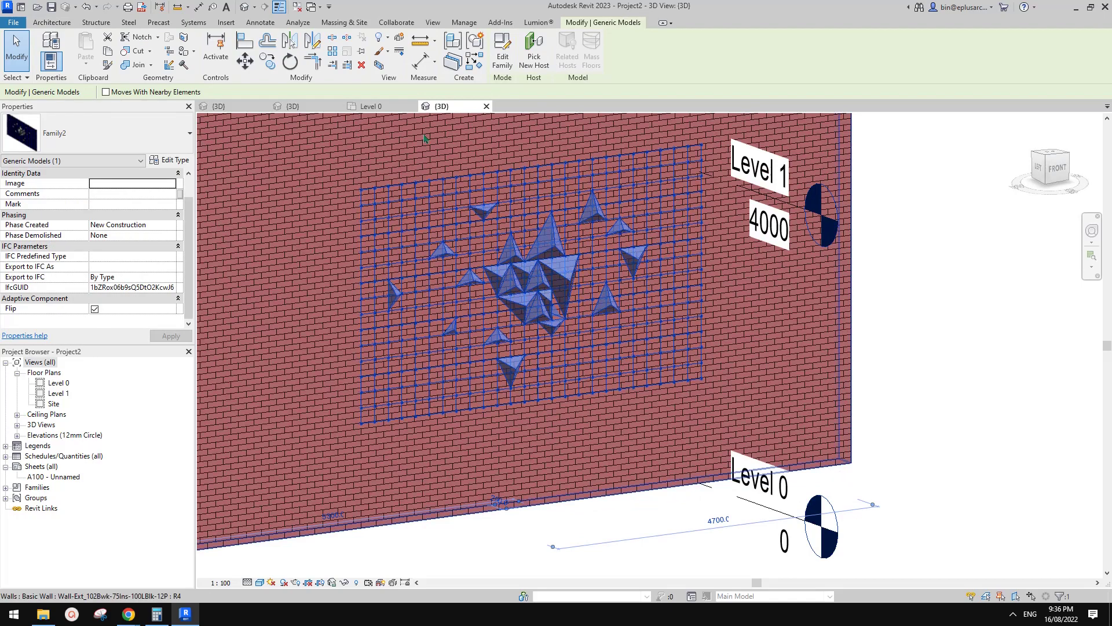
{"action": "left_click", "coordinate": [387, 106]}
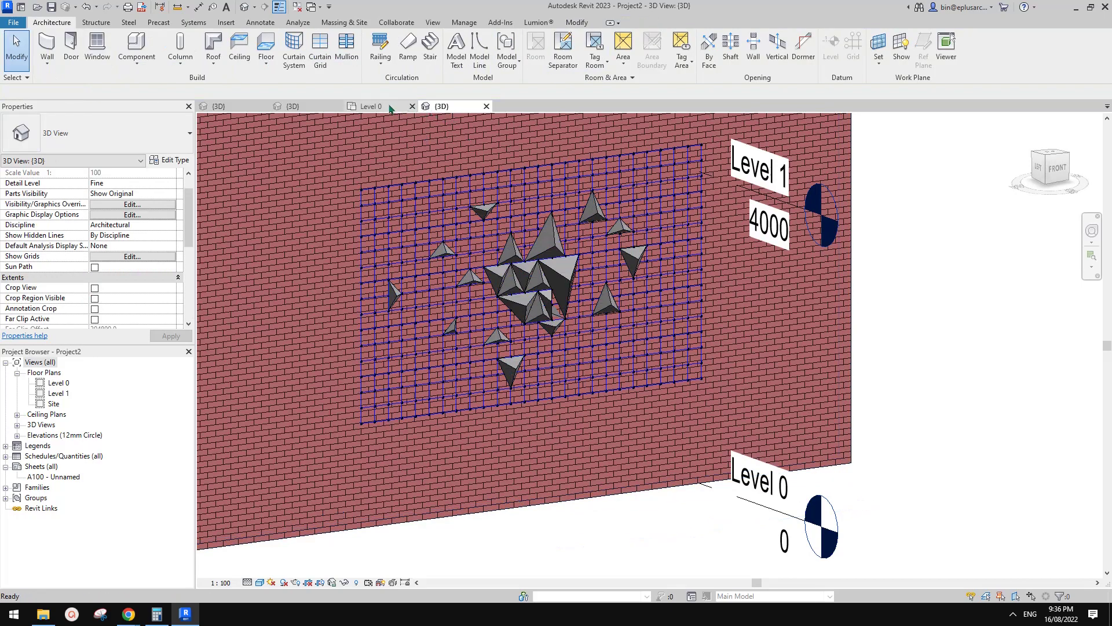
{"action": "left_click", "coordinate": [441, 106]}
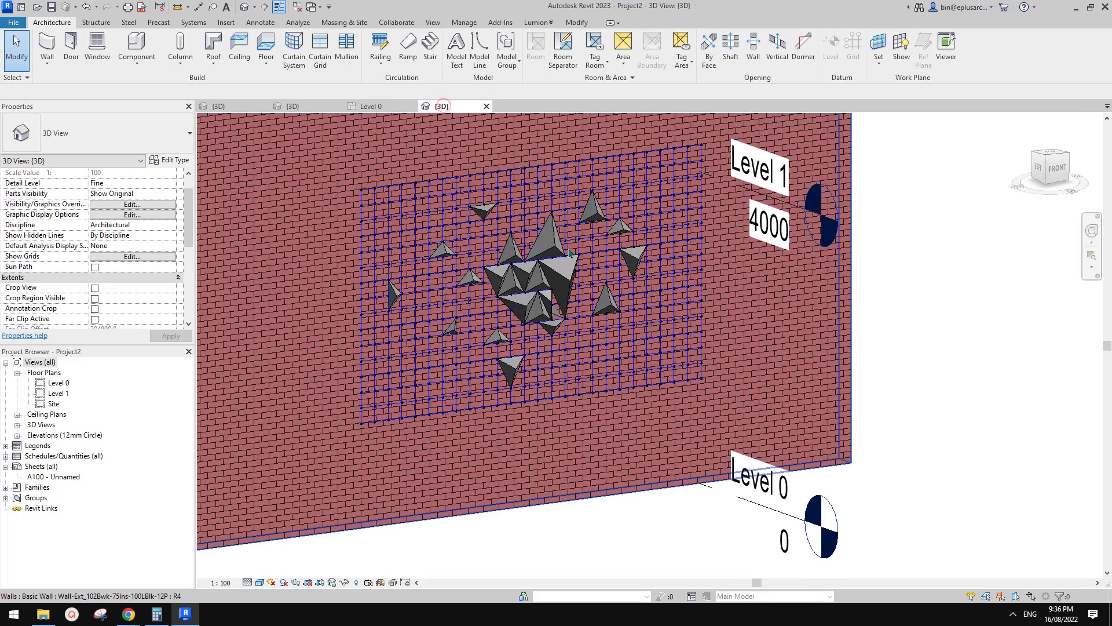
{"action": "scroll", "coordinate": [570, 253], "scroll_direction": "down", "scroll_amount": 2}
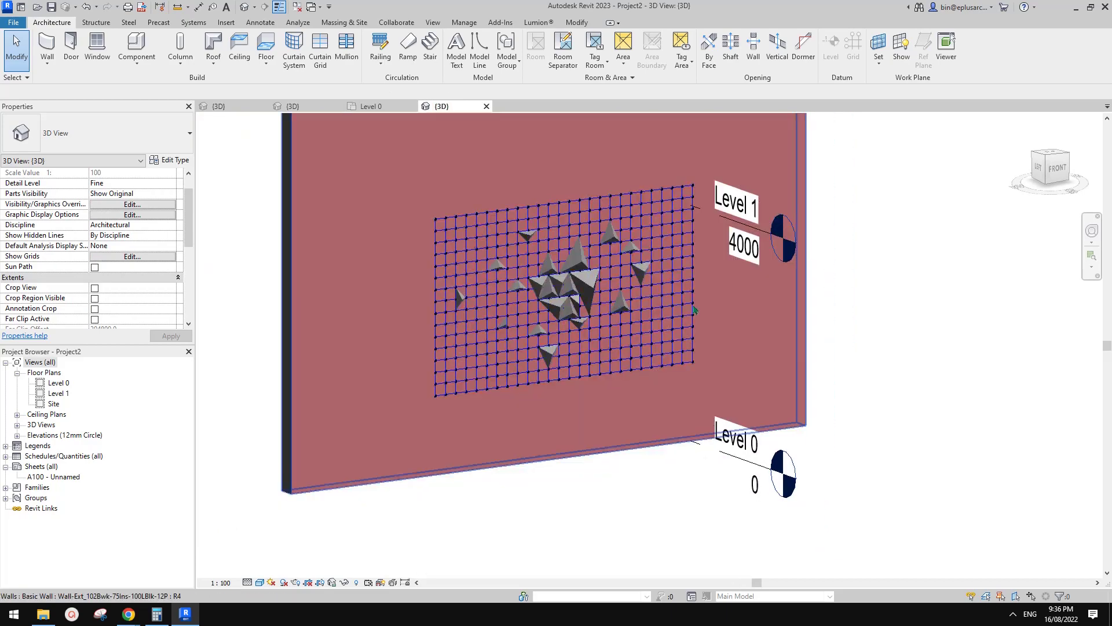
Hide the Mass Gridlines and Nodes subcategories in the 3D view's Visibility/Graphic Overrides.
{"action": "key", "text": "v"}
{"action": "key", "text": "v"}
{"action": "left_click", "coordinate": [480, 366]}
{"action": "key", "text": "m"}
{"action": "left_click", "coordinate": [428, 375]}
{"action": "left_click", "coordinate": [416, 376]}
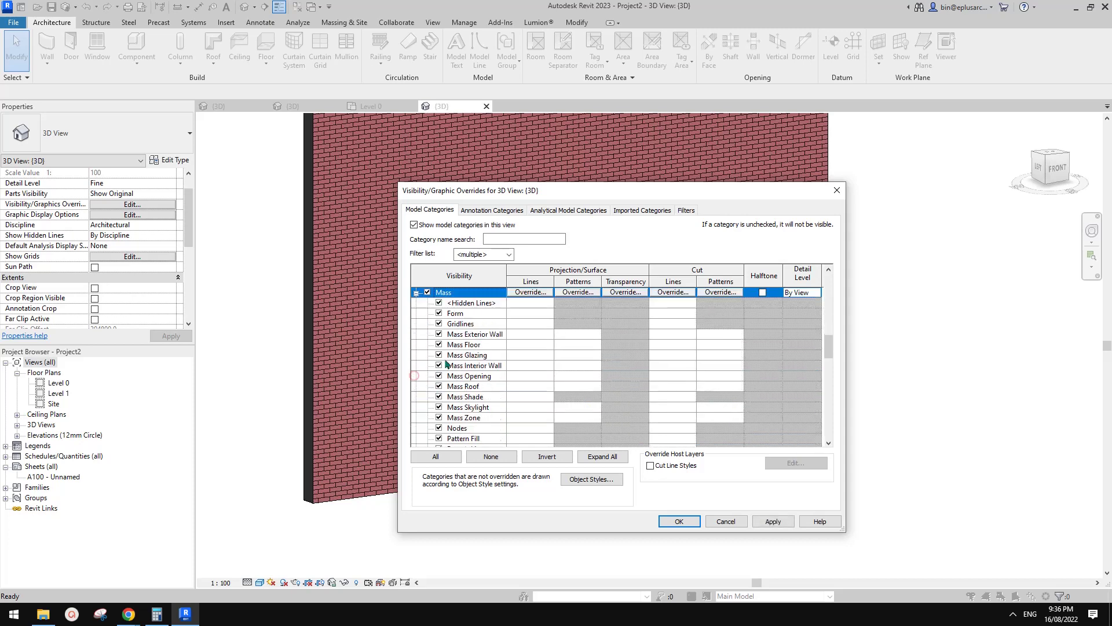
{"action": "left_click", "coordinate": [440, 324]}
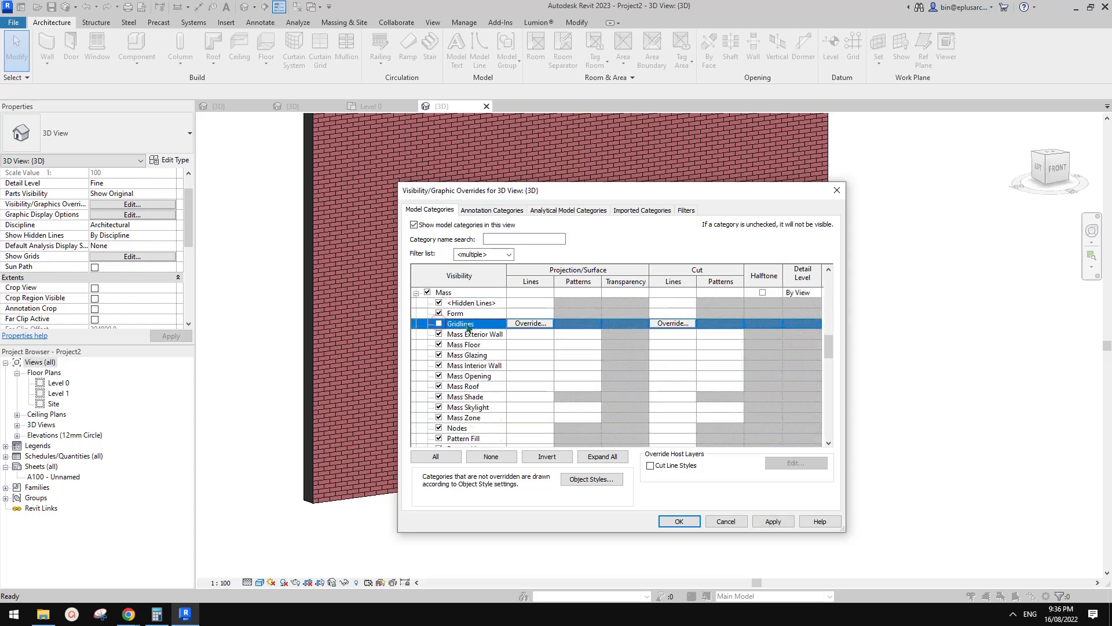
{"action": "scroll", "coordinate": [471, 400], "scroll_direction": "down", "scroll_amount": 1}
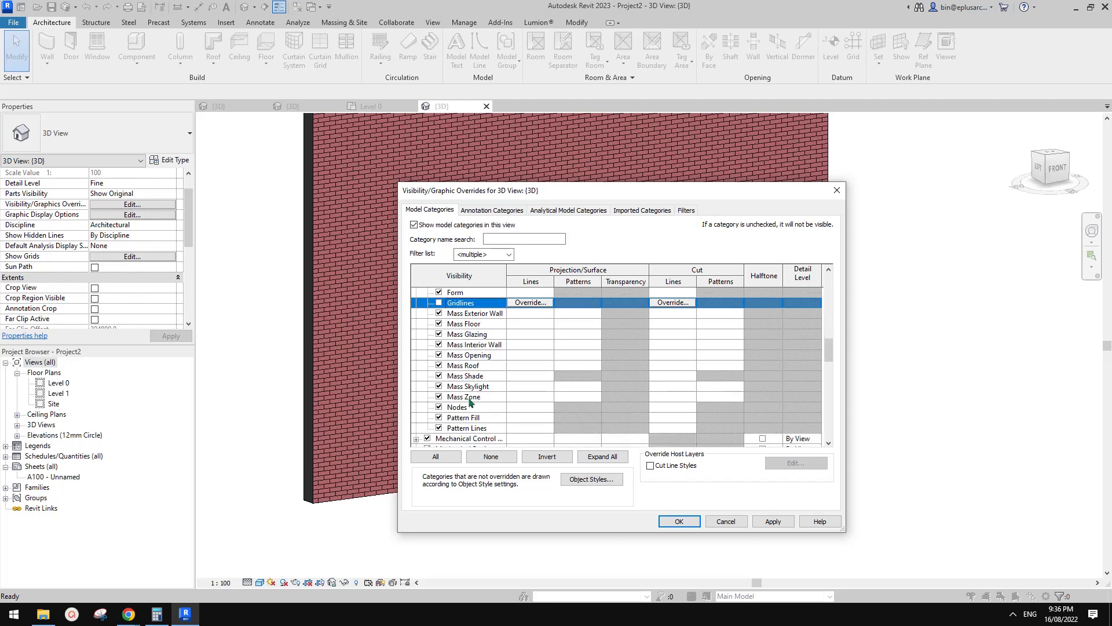
{"action": "left_click", "coordinate": [439, 407]}
{"action": "left_click", "coordinate": [680, 520]}
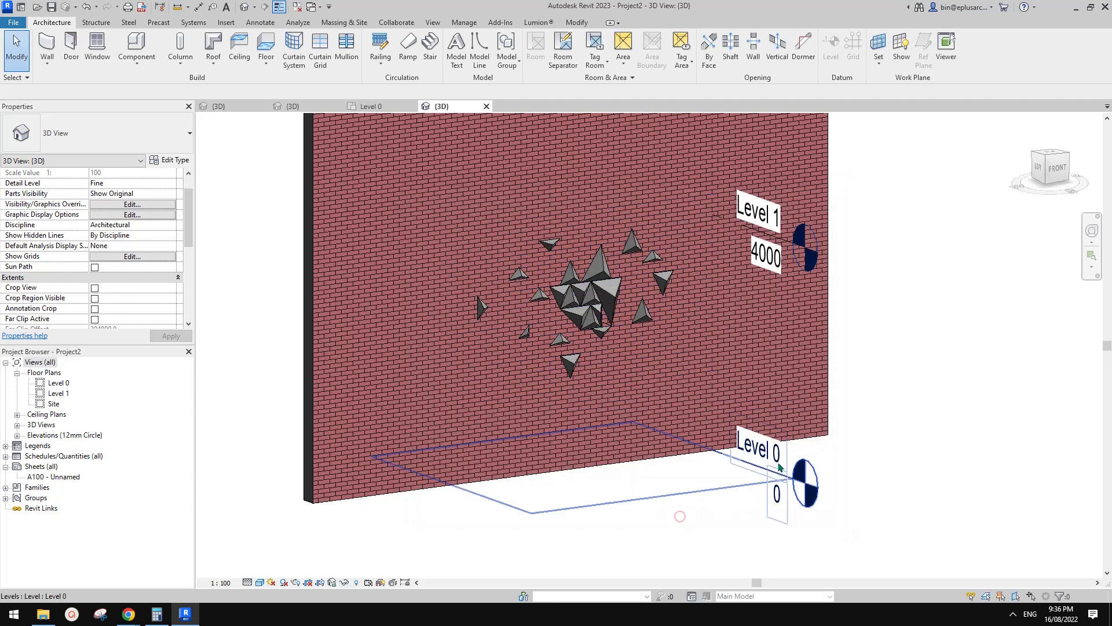
Select the tall nested pyramid at the top of the cluster to inspect its dimensions.
{"action": "left_click", "coordinate": [680, 518]}
{"action": "left_click", "coordinate": [606, 289]}
{"action": "scroll", "coordinate": [560, 320], "scroll_direction": "up", "scroll_amount": 3}
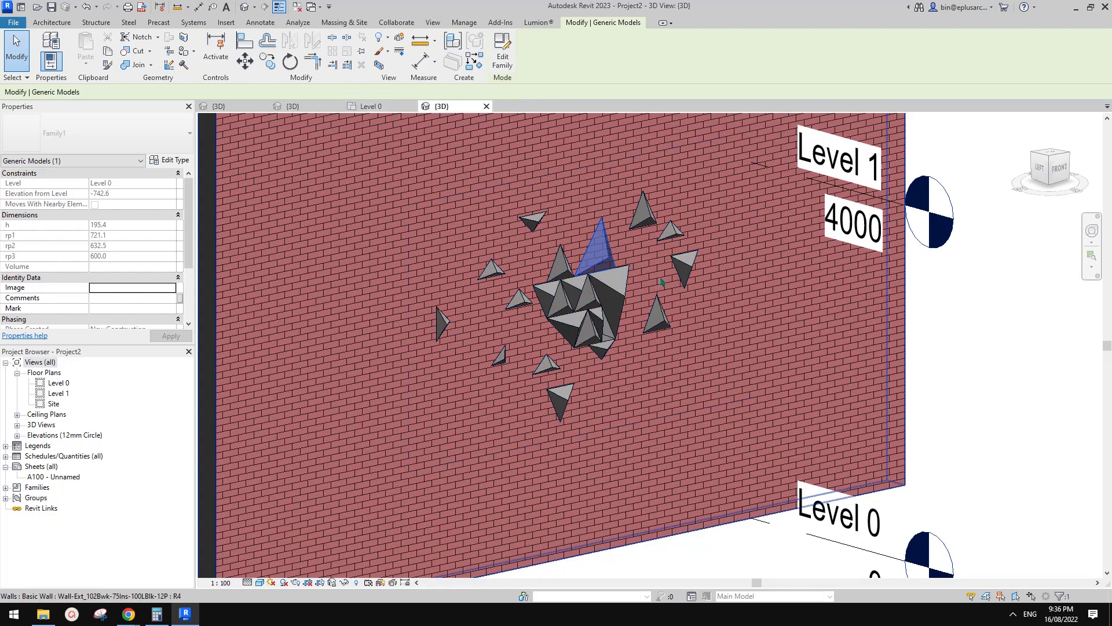
Examine the wall-mounted pyramid panel up close and from an angle, both selected and deselected.
{"action": "key", "text": "Escape"}
{"action": "left_click", "coordinate": [625, 297]}
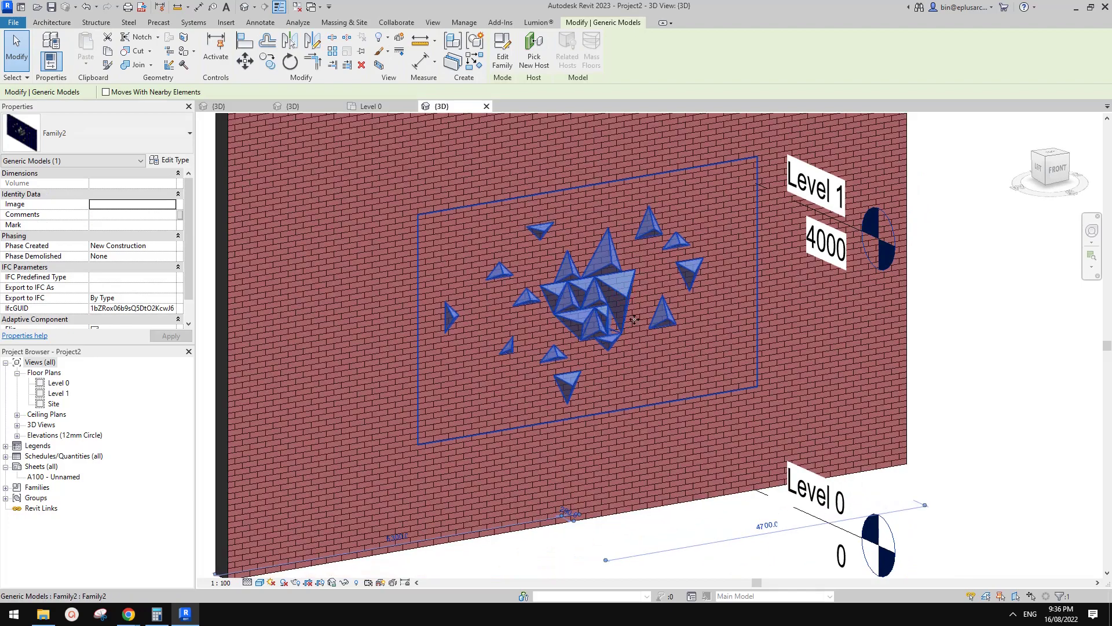
{"action": "scroll", "coordinate": [600, 313], "scroll_direction": "up", "scroll_amount": 3}
{"action": "key", "text": "Escape"}
{"action": "mouse_move", "coordinate": [600, 312]}
{"action": "middle_mouse_down", "text": "shift"}
{"action": "mouse_move", "coordinate": [647, 326]}
{"action": "mouse_move", "coordinate": [614, 310]}
{"action": "mouse_move", "coordinate": [570, 317]}
{"action": "middle_mouse_up", "text": "shift"}
{"action": "left_click", "coordinate": [611, 299]}
{"action": "scroll", "coordinate": [614, 302], "scroll_direction": "up", "scroll_amount": 5}
{"action": "key", "text": "Escape"}
{"action": "scroll", "coordinate": [620, 310], "scroll_direction": "down", "scroll_amount": 4}
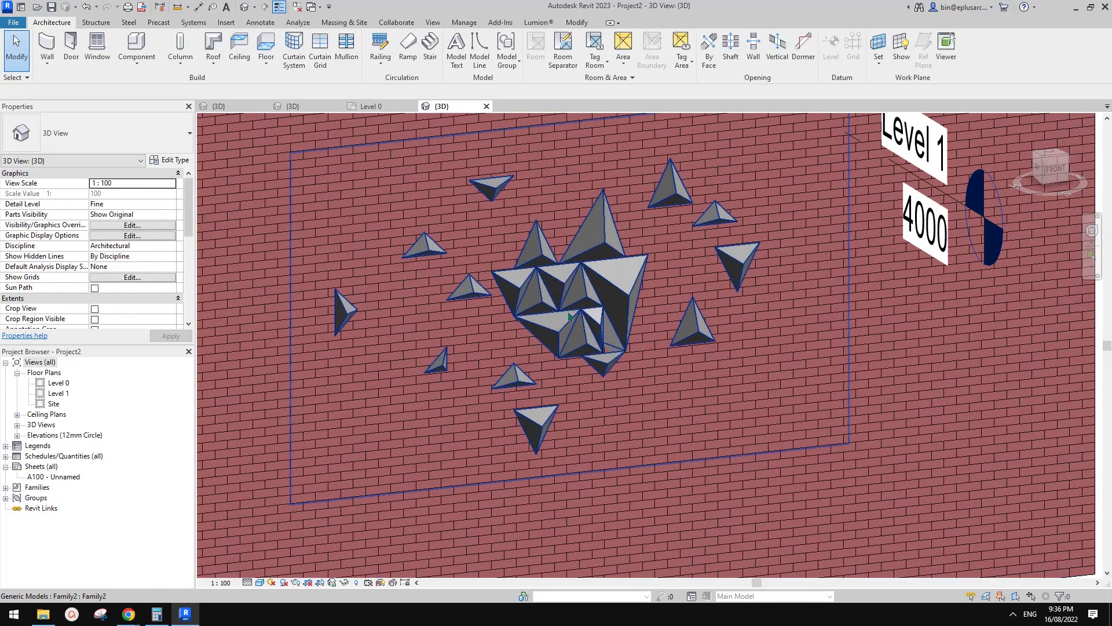
{"action": "scroll", "coordinate": [570, 317], "scroll_direction": "down", "scroll_amount": 2}
Try to resize the pyramid panel's Family2 type to H 1000 and W 1.8.
{"action": "left_click", "coordinate": [598, 310]}
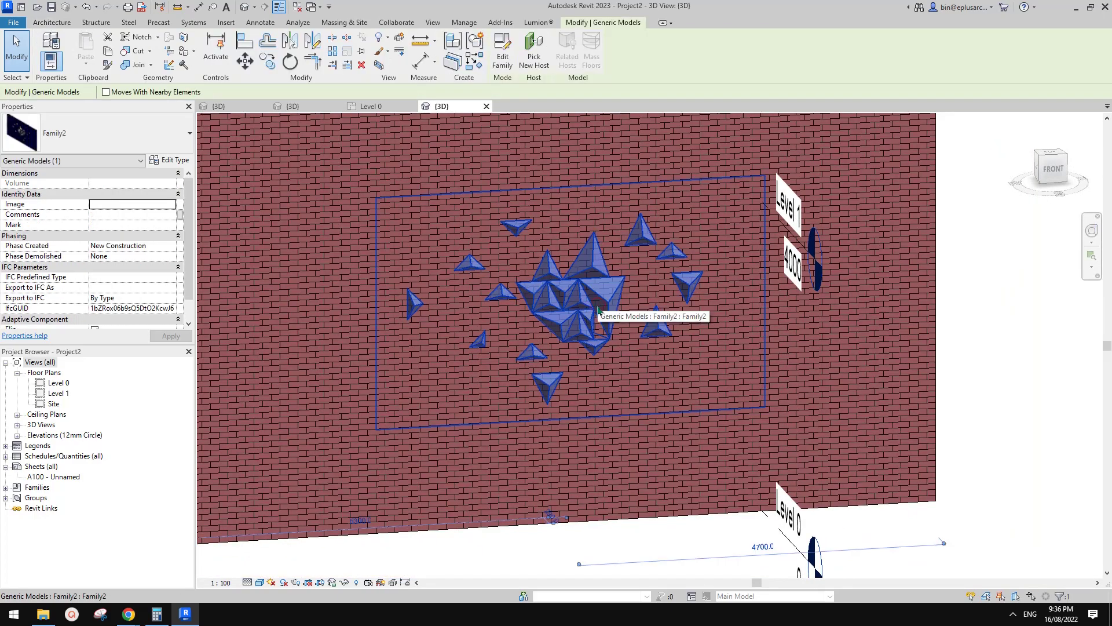
{"action": "scroll", "coordinate": [680, 186], "scroll_direction": "down", "scroll_amount": 3}
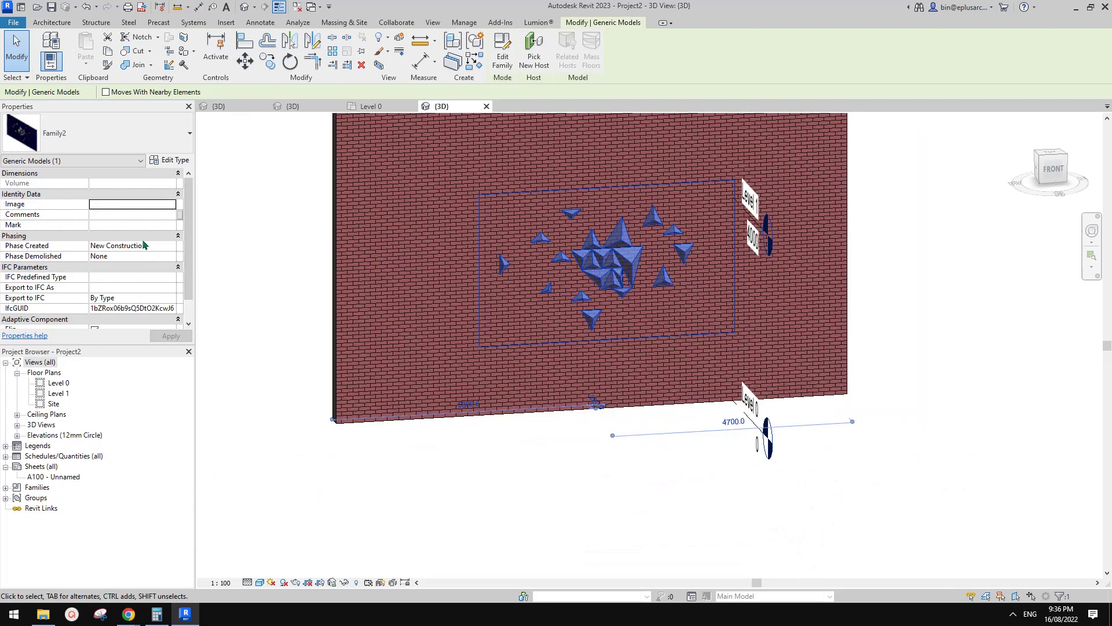
{"action": "left_click", "coordinate": [169, 160]}
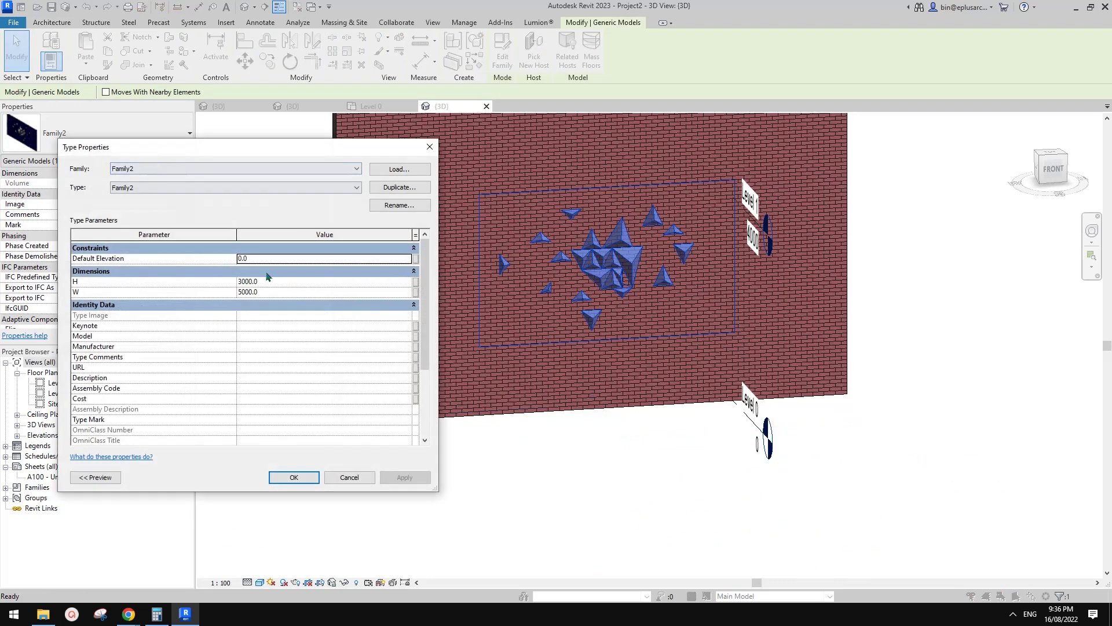
{"action": "left_click", "coordinate": [250, 282]}
{"action": "type", "text": "100"}
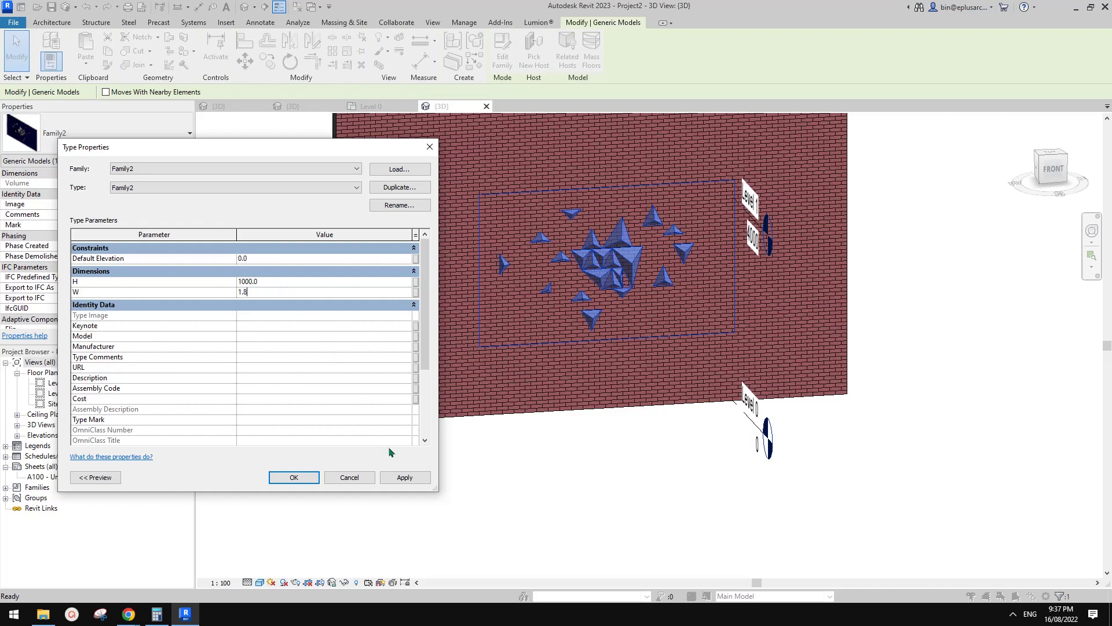
{"action": "left_click", "coordinate": [407, 478]}
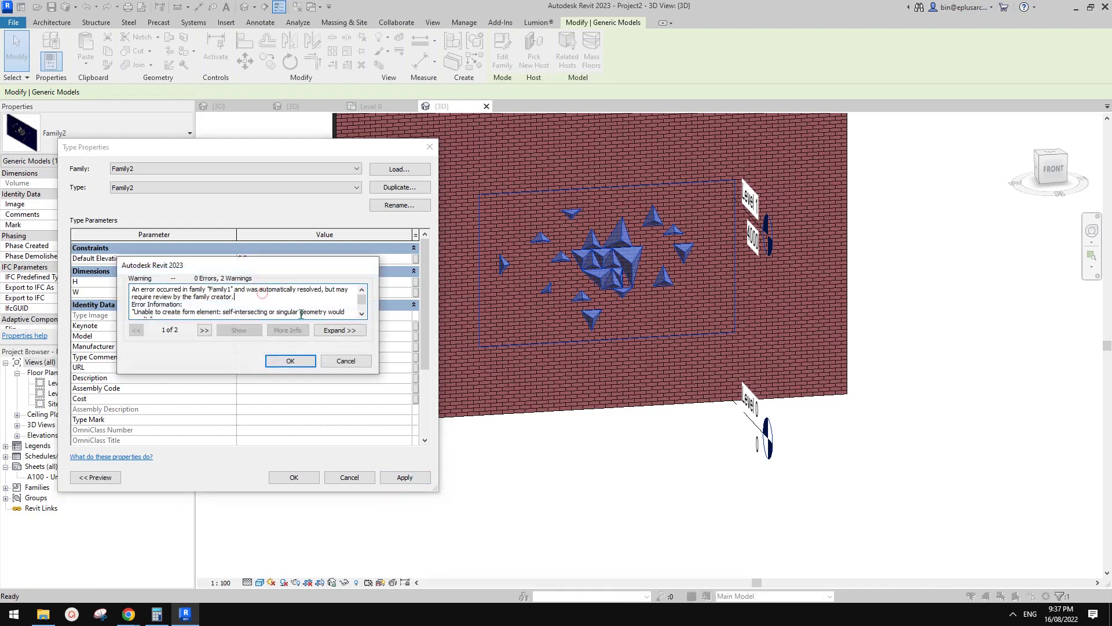
Set the Family2 type's W to 1800 and H to 1000.
{"action": "double_click", "coordinate": [268, 294]}
{"action": "type", "text": "1800"}
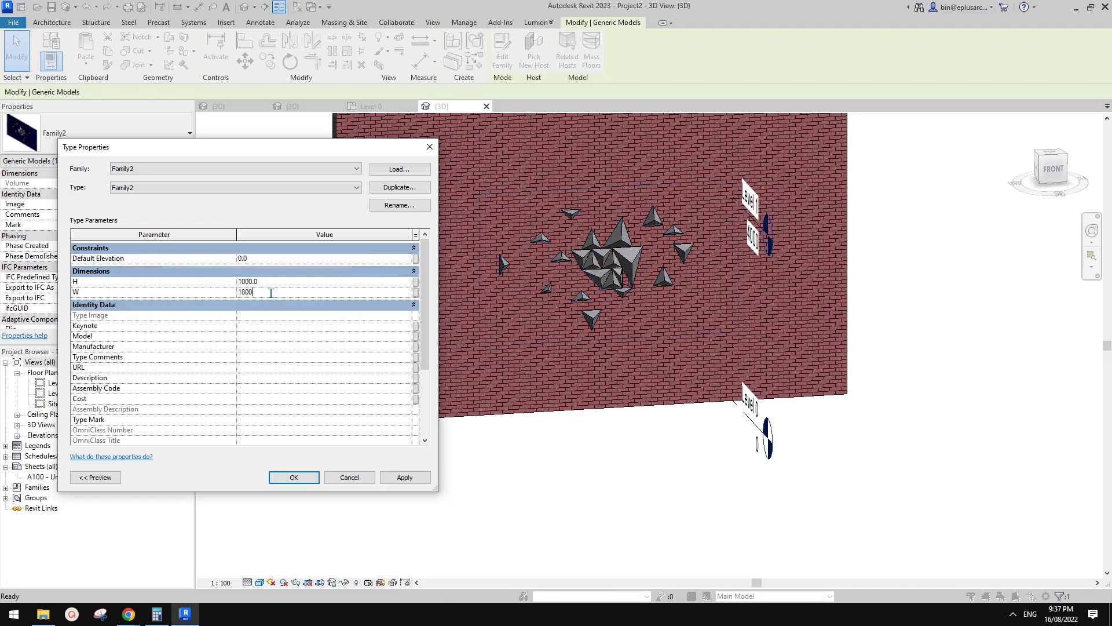
{"action": "left_click", "coordinate": [420, 474]}
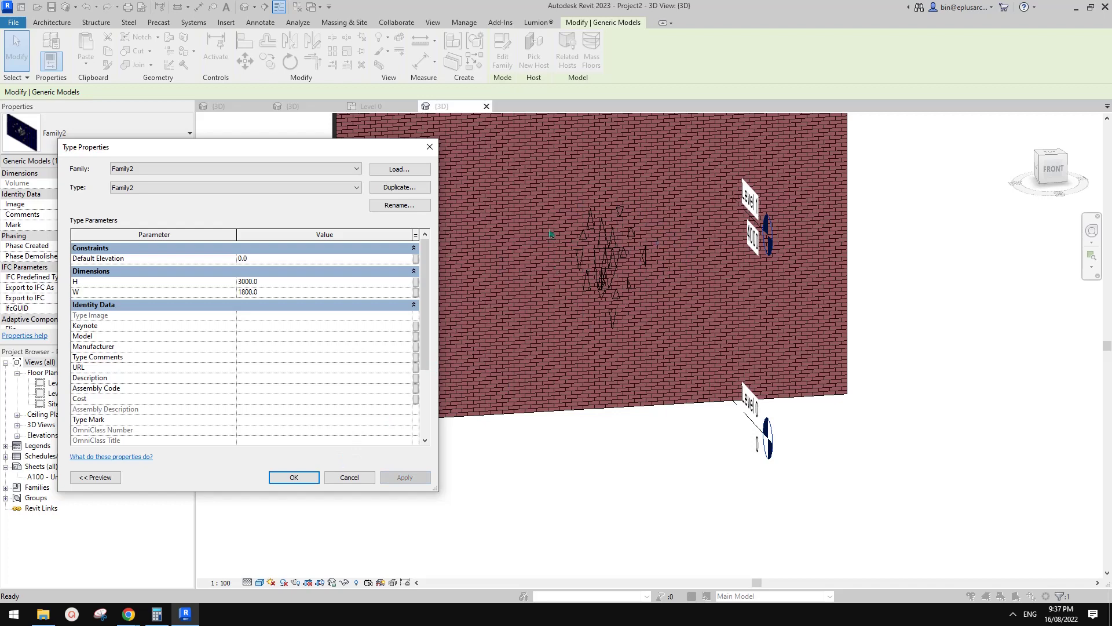
{"action": "left_click", "coordinate": [276, 283]}
{"action": "type", "text": "1000"}
{"action": "left_click", "coordinate": [415, 478]}
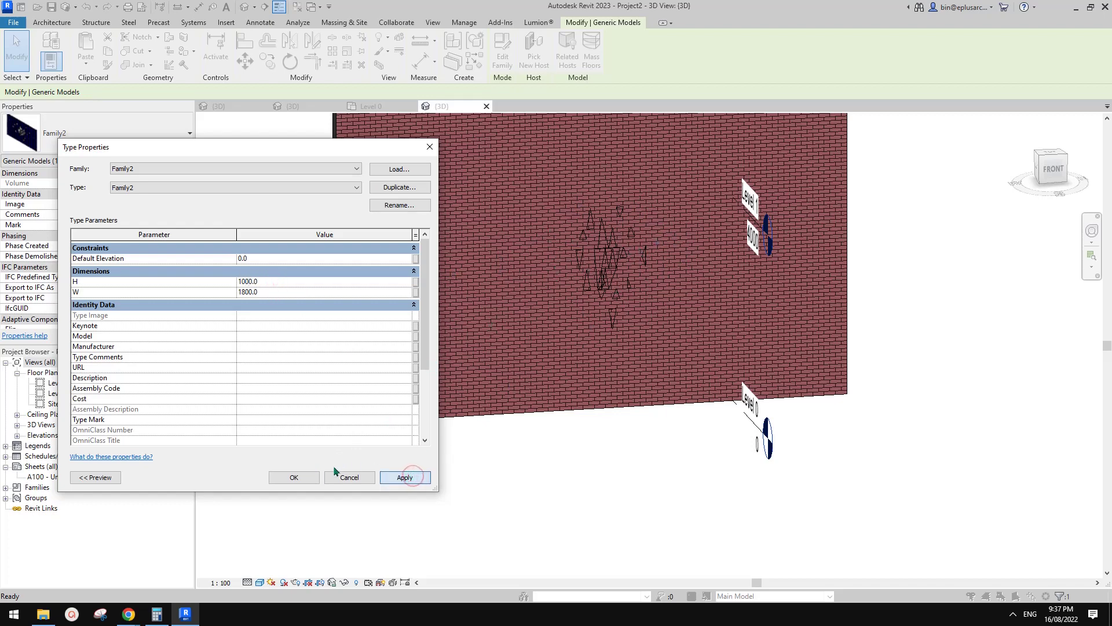
{"action": "left_click", "coordinate": [294, 477]}
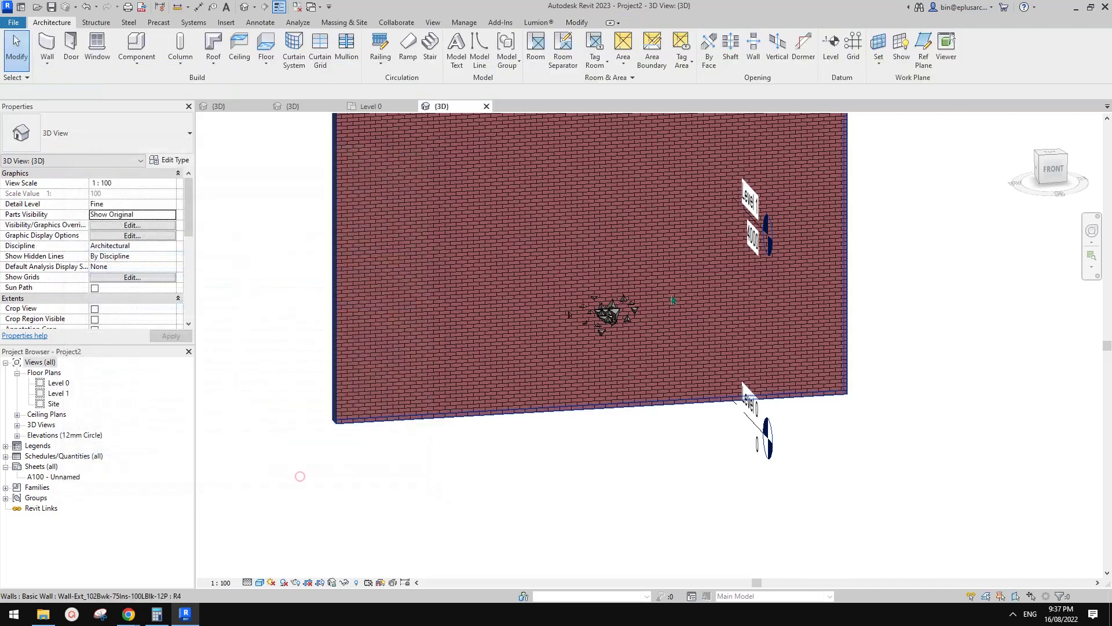
Try to move the pyramid panel higher on the wall in the angled 3D view, and undo the move.
{"action": "scroll", "coordinate": [590, 335], "scroll_direction": "up", "scroll_amount": 3}
{"action": "left_click", "coordinate": [590, 335]}
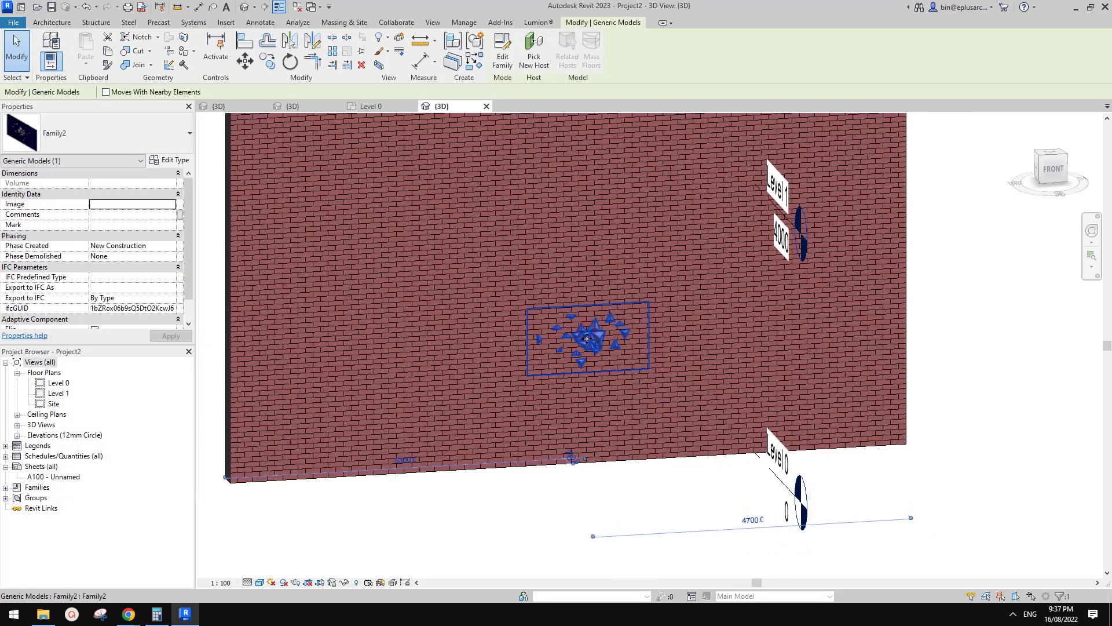
{"action": "left_click_drag", "start_coordinate": [589, 335], "coordinate": [600, 254]}
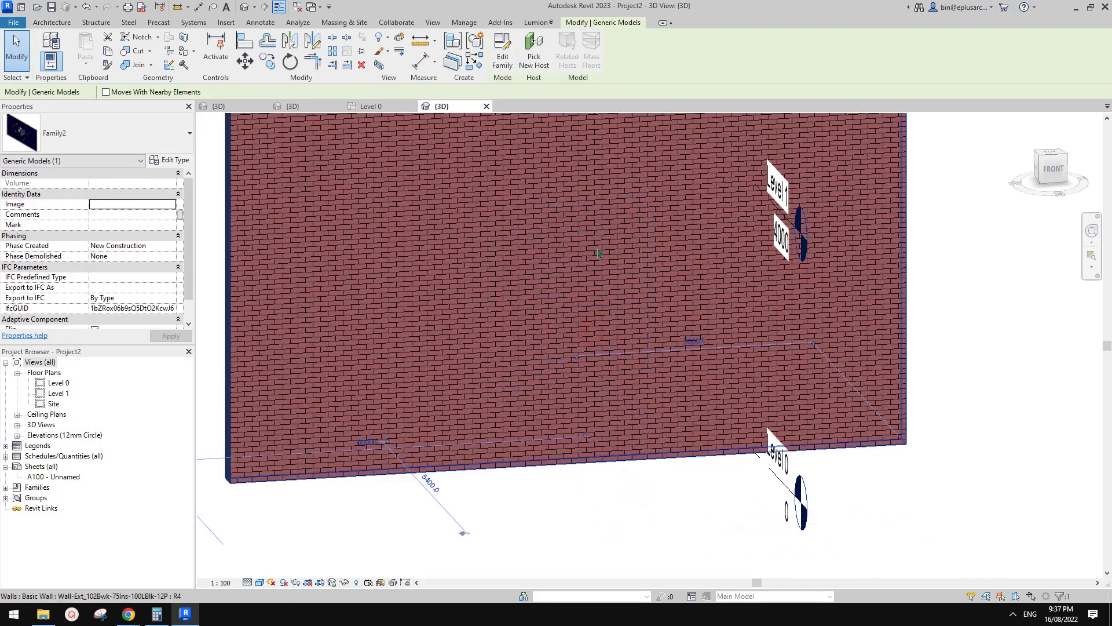
{"action": "middle_click_drag", "start_coordinate": [600, 254], "coordinate": [722, 301], "text": "shift"}
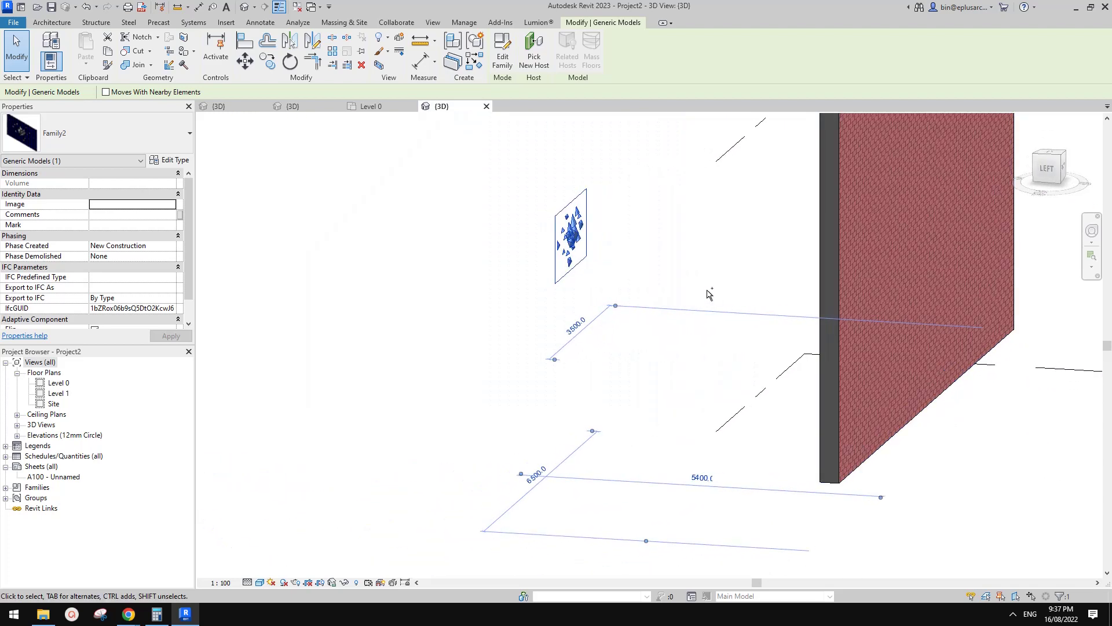
{"action": "key", "text": "ctrl+z"}
Raise the pyramid panel slightly on the wall while looking straight at the wall's front face.
{"action": "middle_click_drag", "start_coordinate": [861, 292], "coordinate": [755, 296]}
{"action": "left_click", "coordinate": [1065, 168]}
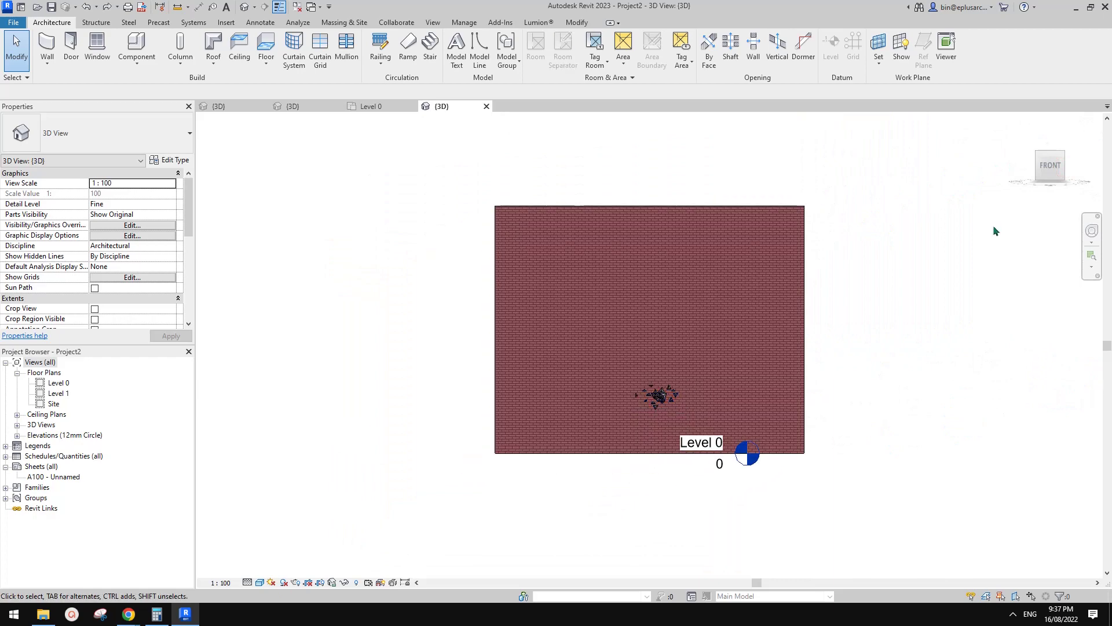
{"action": "mouse_move", "coordinate": [662, 397]}
{"action": "left_mouse_down"}
{"action": "mouse_move", "coordinate": [647, 352]}
{"action": "mouse_move", "coordinate": [649, 394]}
{"action": "mouse_move", "coordinate": [659, 386]}
{"action": "left_mouse_up"}
{"action": "key", "text": "Escape"}
{"action": "middle_click_drag", "start_coordinate": [660, 384], "coordinate": [725, 398], "text": "shift"}
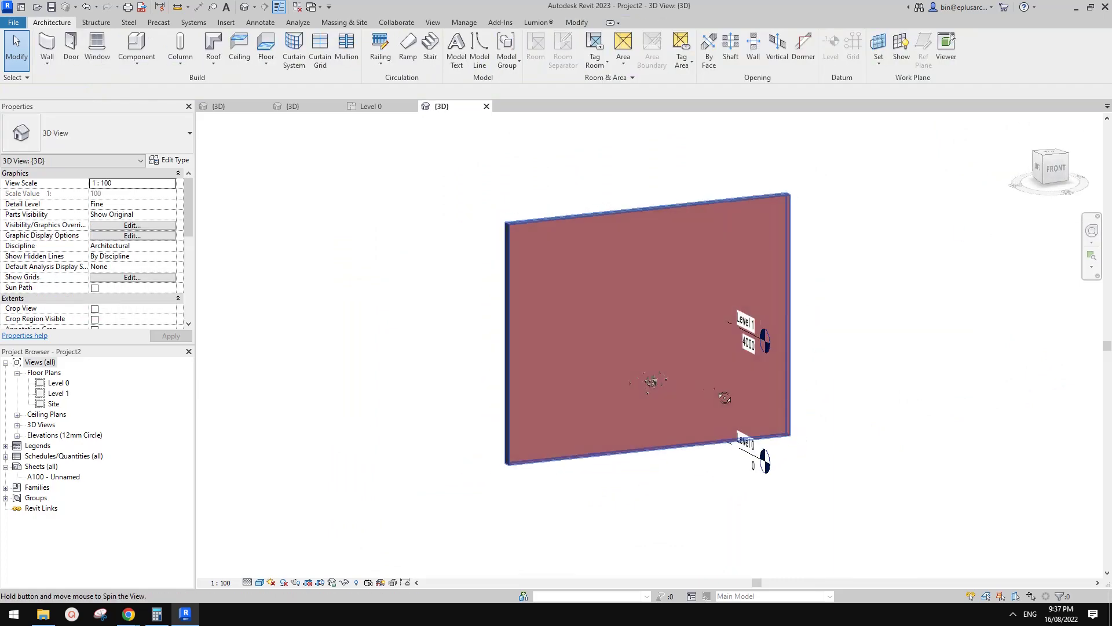
Resize the pyramid panel by setting the Family2 type's H to 2000 and W to 3600.
{"action": "scroll", "coordinate": [651, 396], "scroll_direction": "up", "scroll_amount": 3}
{"action": "scroll", "coordinate": [651, 398], "scroll_direction": "up", "scroll_amount": 5}
{"action": "left_click", "coordinate": [647, 318]}
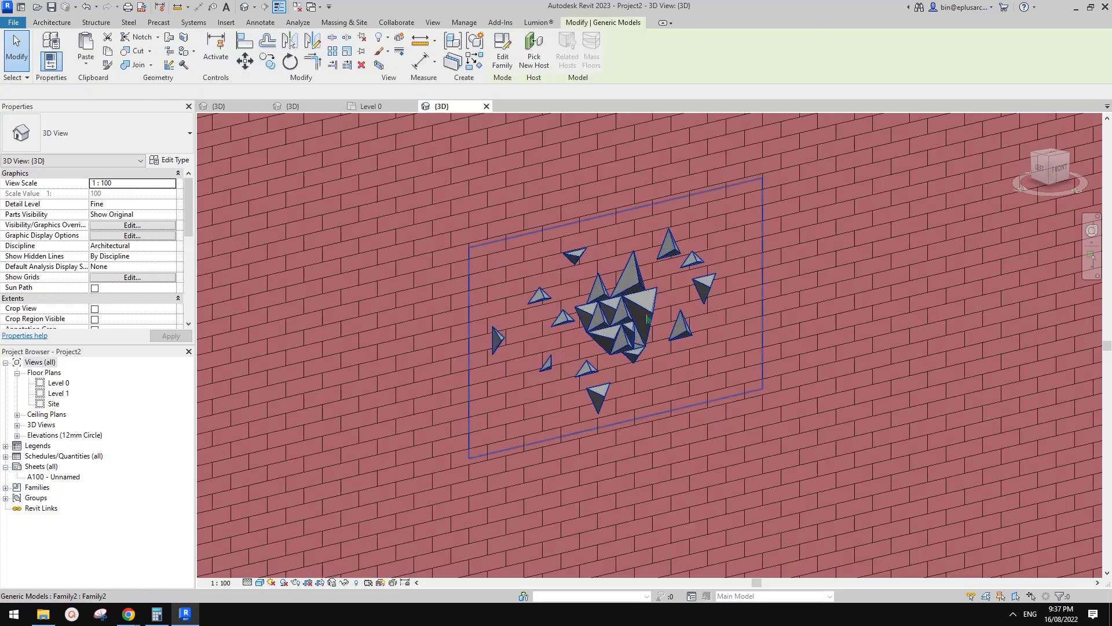
{"action": "middle_click_drag", "start_coordinate": [647, 318], "coordinate": [615, 330], "text": "shift"}
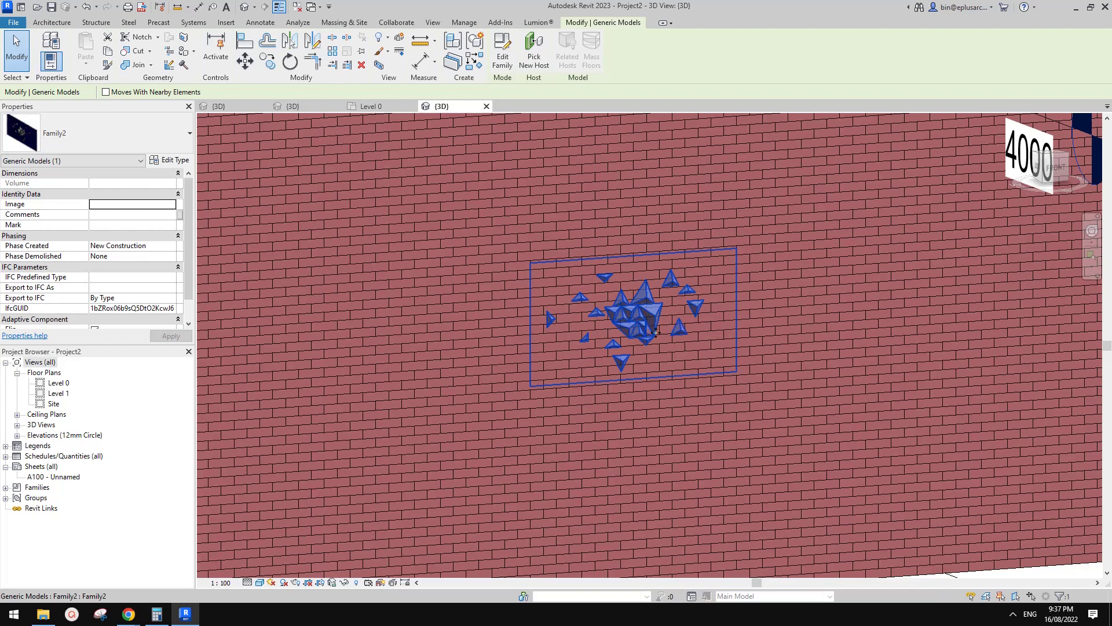
{"action": "middle_click_drag", "start_coordinate": [648, 337], "coordinate": [715, 351], "text": "shift"}
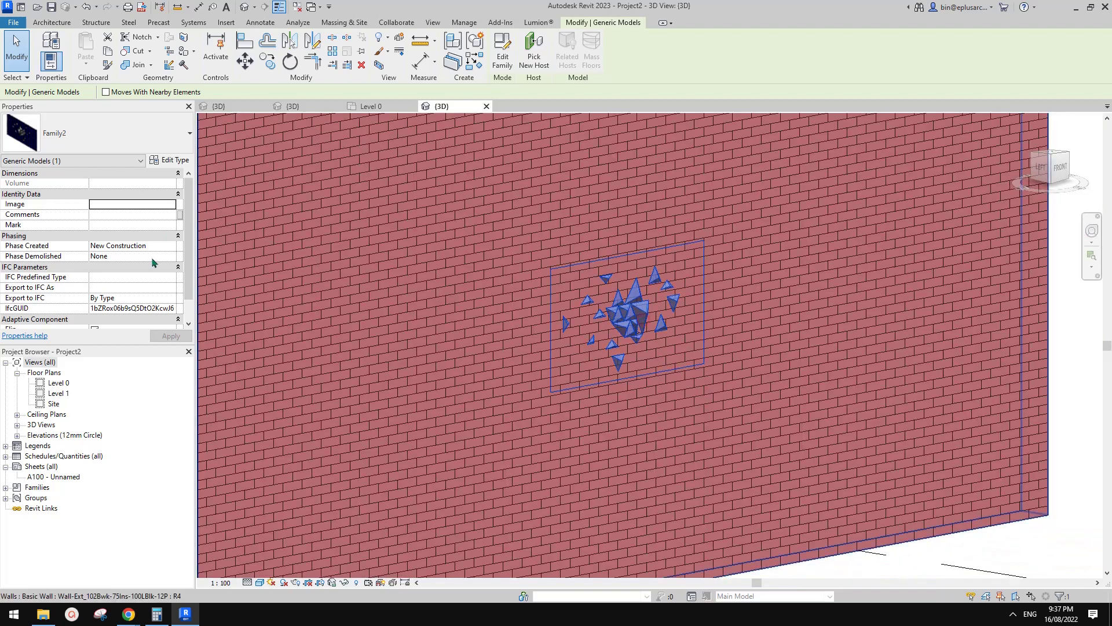
{"action": "left_click", "coordinate": [181, 162]}
{"action": "left_click", "coordinate": [182, 162]}
{"action": "left_click", "coordinate": [280, 280]}
{"action": "type", "text": "2000"}
{"action": "left_click", "coordinate": [283, 293]}
{"action": "type", "text": "3600"}
{"action": "left_click", "coordinate": [401, 474]}
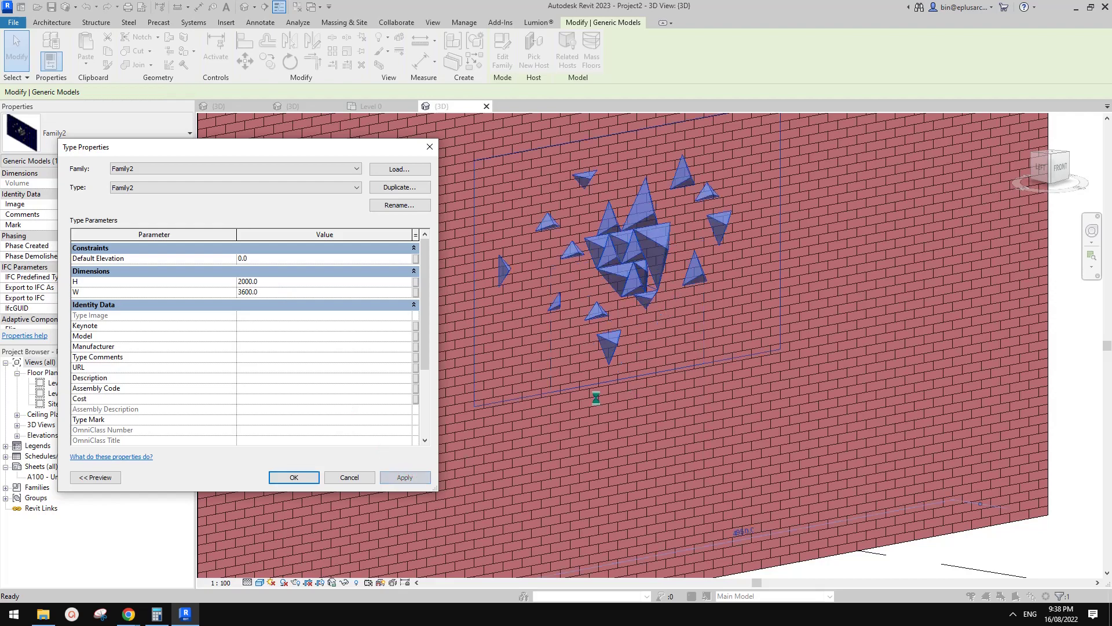
{"action": "left_click", "coordinate": [293, 476]}
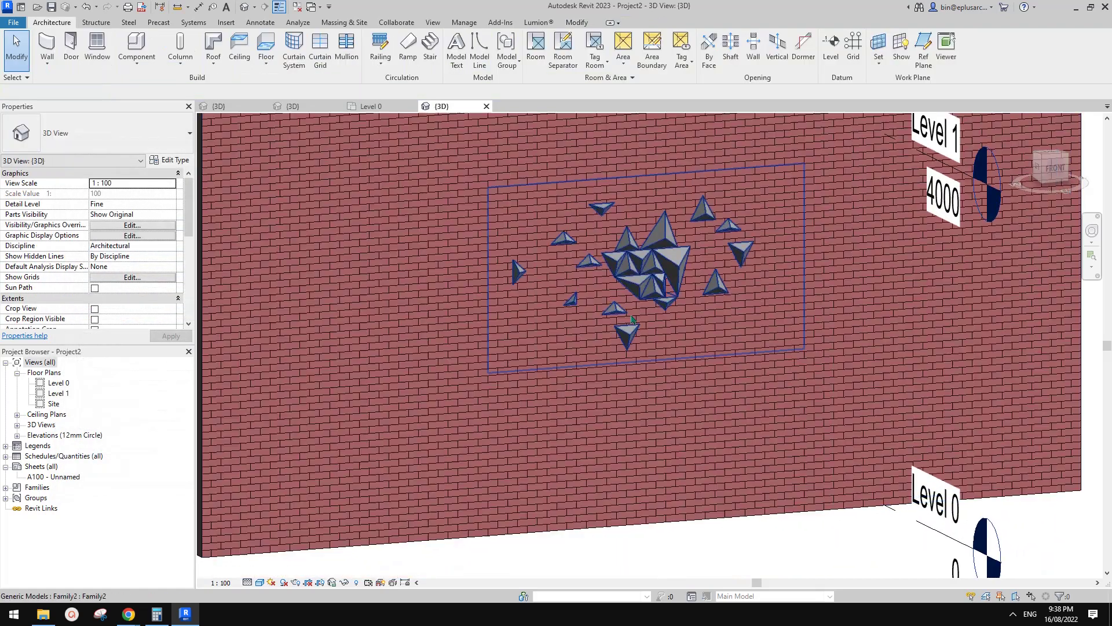
{"action": "scroll", "coordinate": [652, 313], "scroll_direction": "down", "scroll_amount": 2}
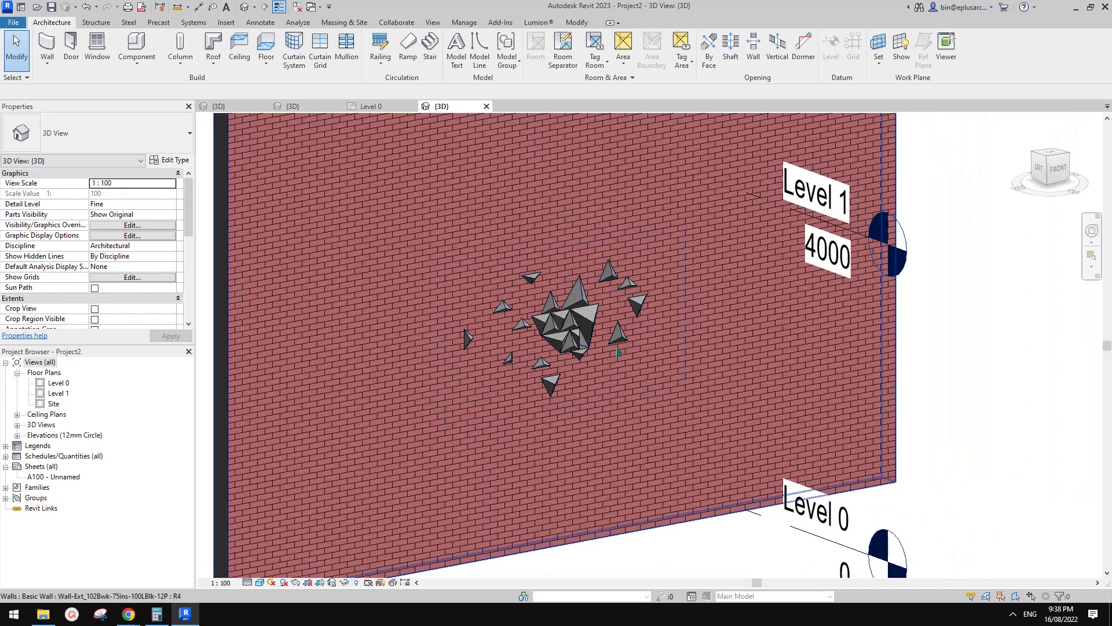
{"action": "middle_click_drag", "start_coordinate": [632, 360], "coordinate": [645, 369], "text": "shift"}
{"action": "scroll", "coordinate": [643, 378], "scroll_direction": "up", "scroll_amount": 1}
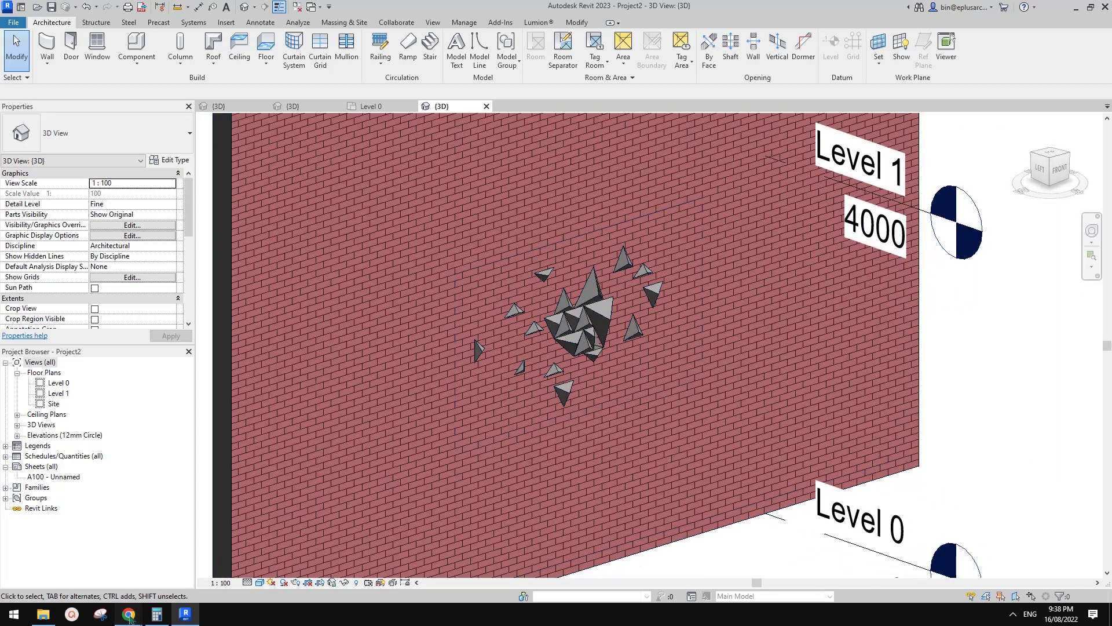
Switch to the video ideas document in Google Docs and find the reference photo of the lit pyramid wall art.
{"action": "mouse_move", "coordinate": [129, 614]}
{"action": "left_click", "coordinate": [596, 588]}
{"action": "scroll", "coordinate": [596, 435], "scroll_direction": "down", "scroll_amount": 5}
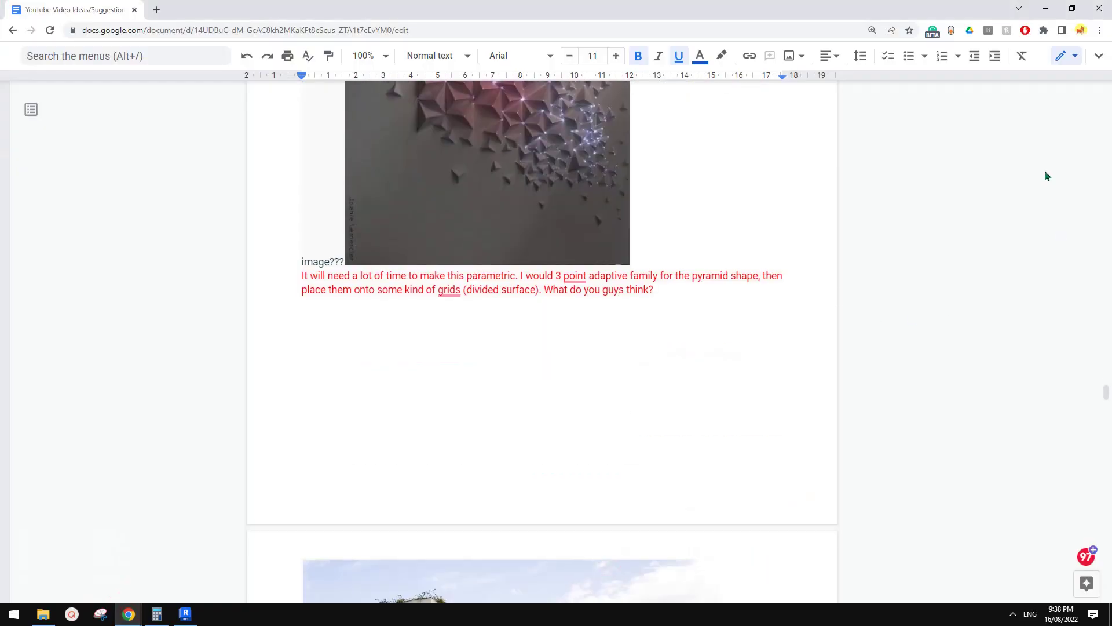
{"action": "left_click_drag", "start_coordinate": [1106, 393], "coordinate": [1006, 330]}
{"action": "scroll", "coordinate": [586, 380], "scroll_direction": "down", "scroll_amount": 15}
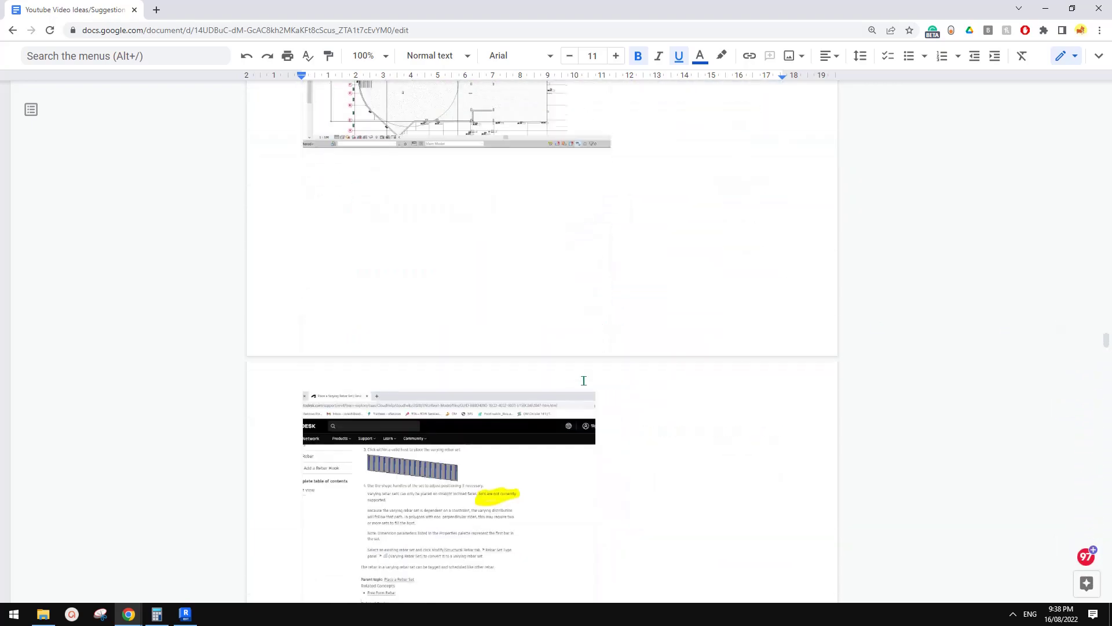
{"action": "scroll", "coordinate": [584, 374], "scroll_direction": "down", "scroll_amount": 5}
{"action": "scroll", "coordinate": [587, 372], "scroll_direction": "up", "scroll_amount": 3}
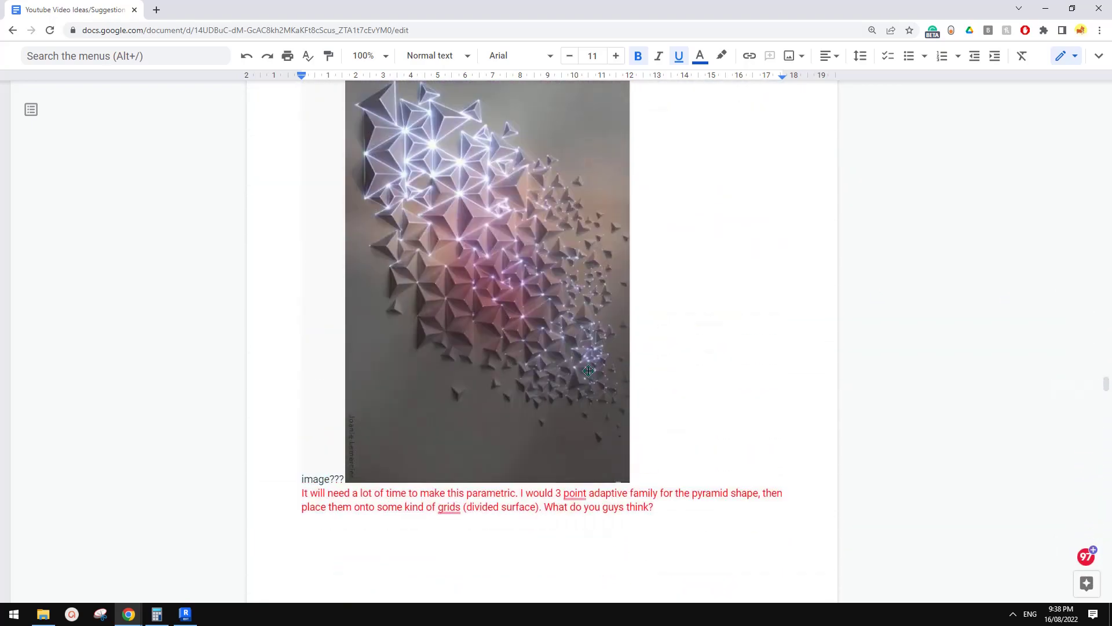